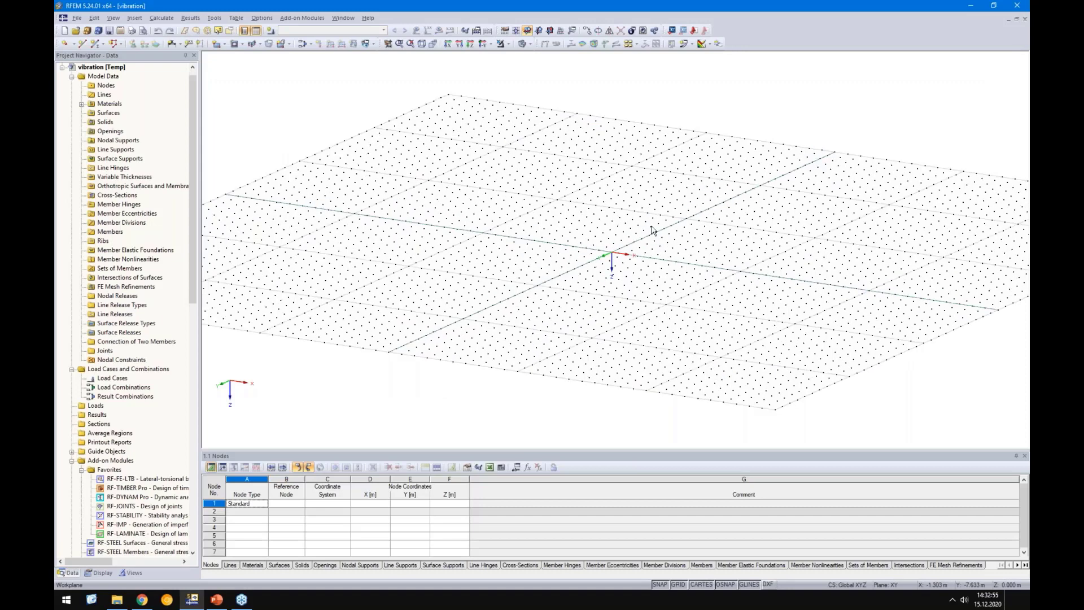
- Delete all existing materials from the model data
scroll(653, 230, "up", 3)
middle_click_drag(653, 230, 712, 120)
left_click(103, 107)
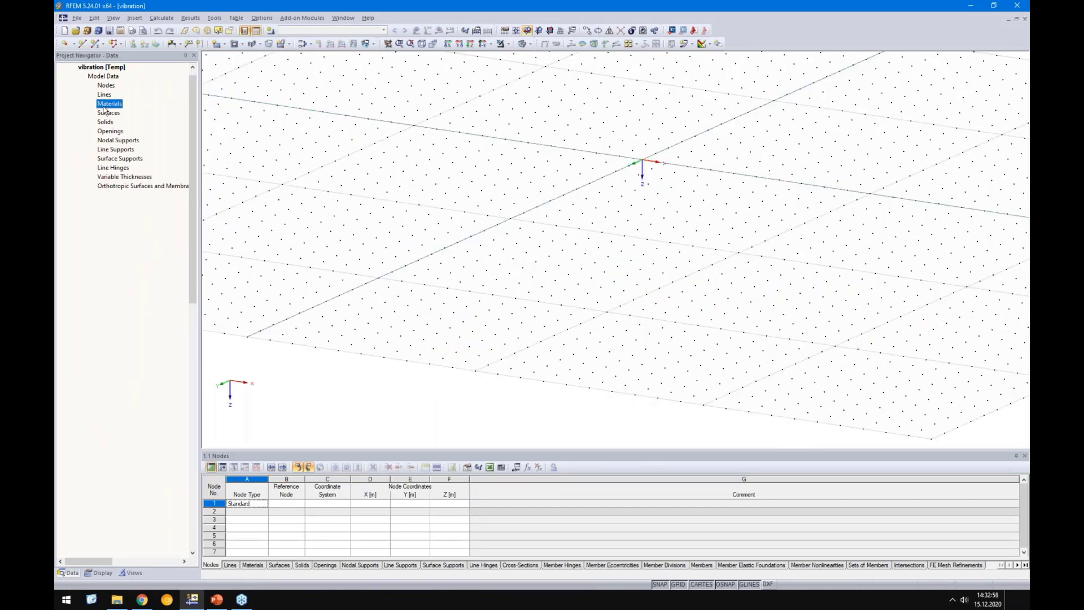
double_click(104, 108)
right_click(104, 108)
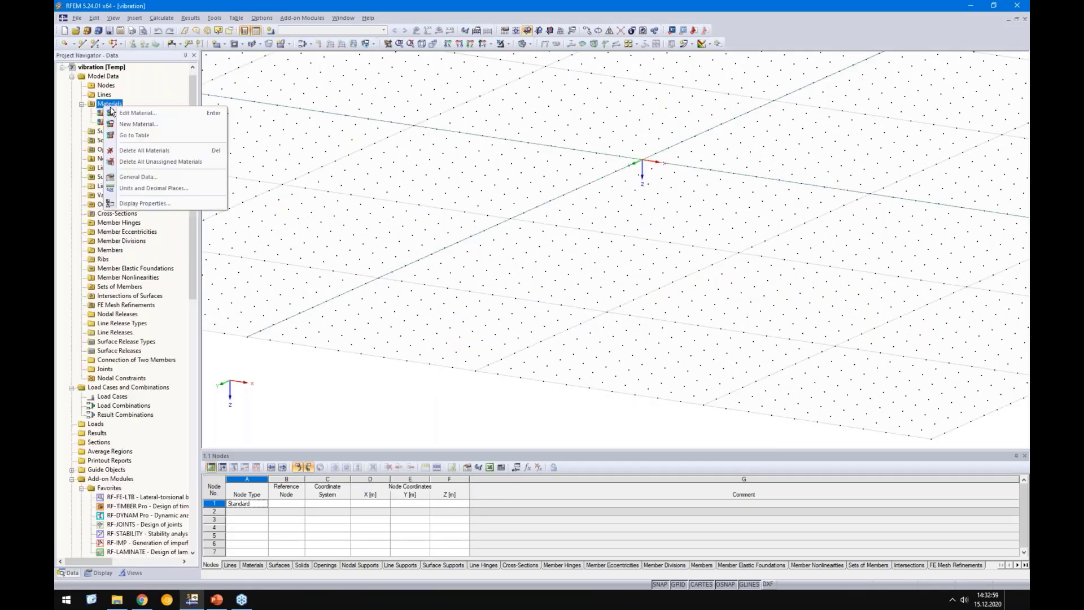
left_click(144, 150)
key("Return")
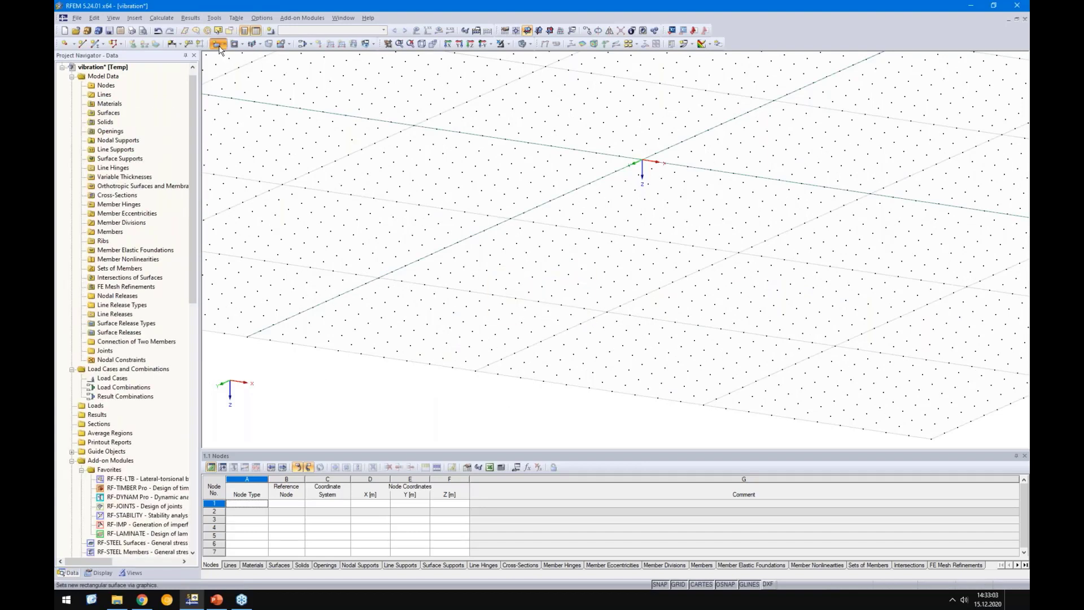
- Start a new rectangular surface with the library material Poplar and Softwood Timber C22 and a constant thickness of 200 mm
left_click(220, 49)
left_click(515, 242)
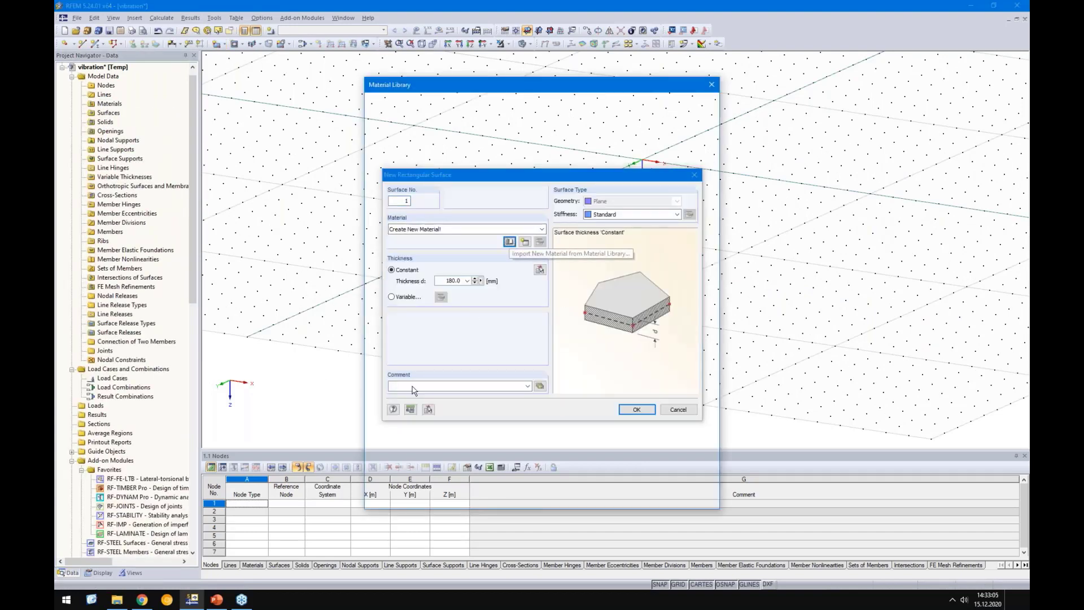
left_click(213, 600)
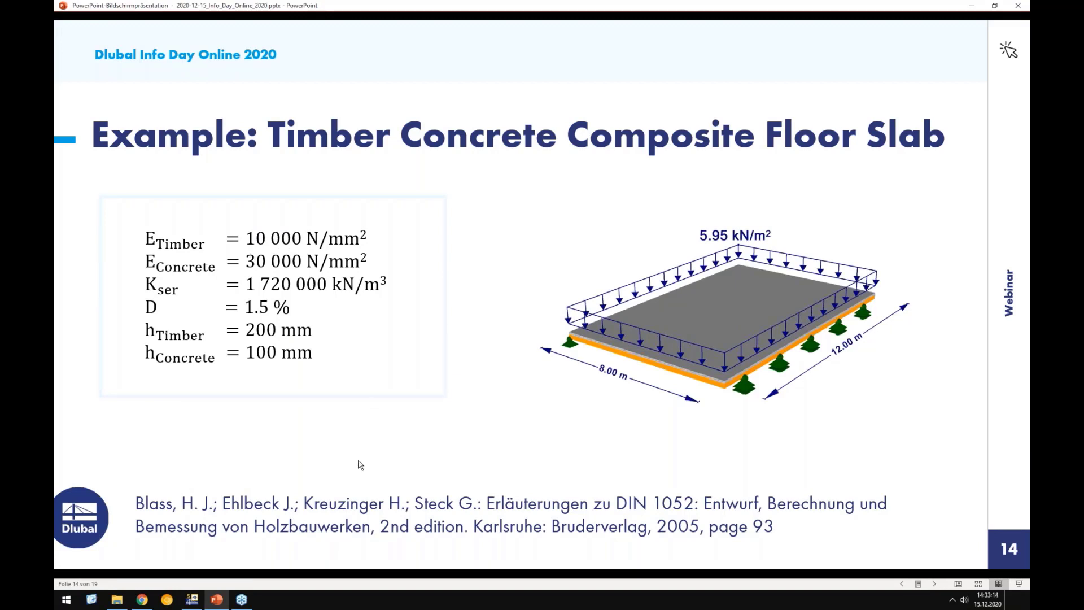
left_click(188, 605)
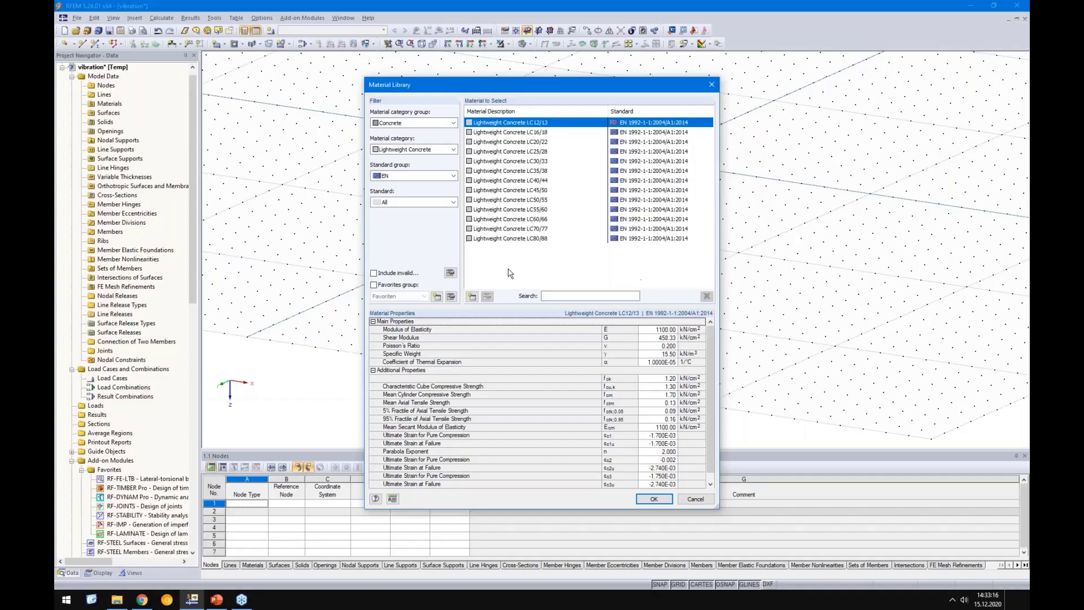
left_click(414, 122)
left_click(385, 163)
left_click(413, 149)
left_click(407, 157)
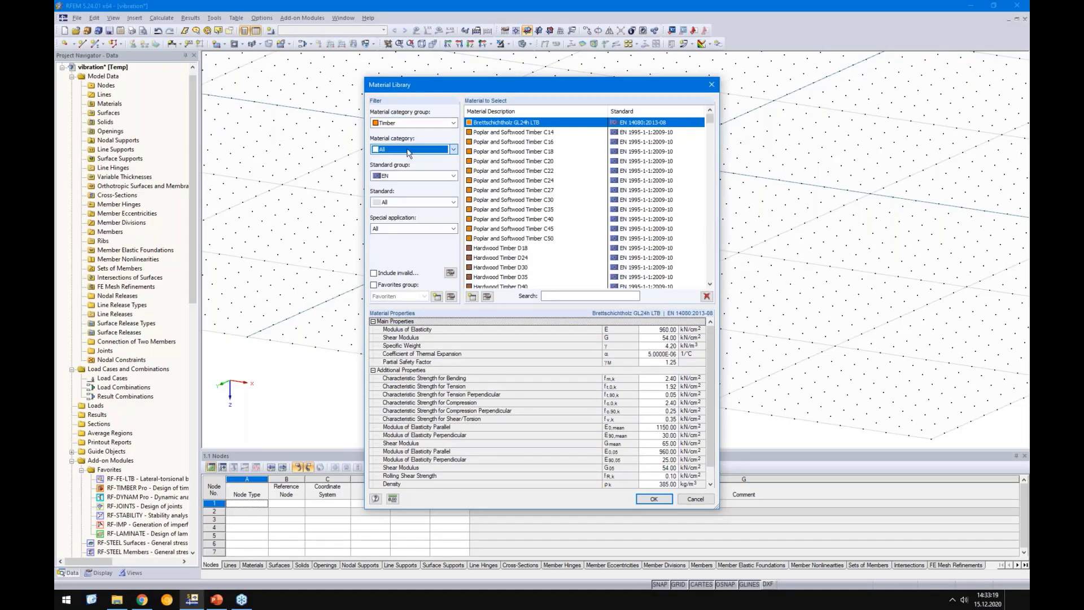
left_click(525, 170)
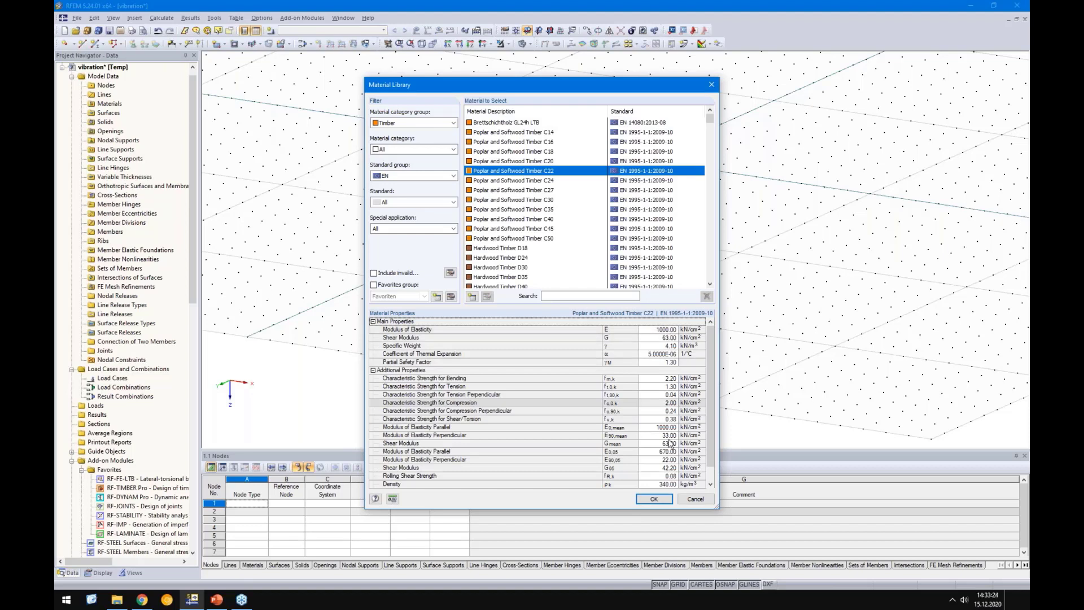
left_click(647, 501)
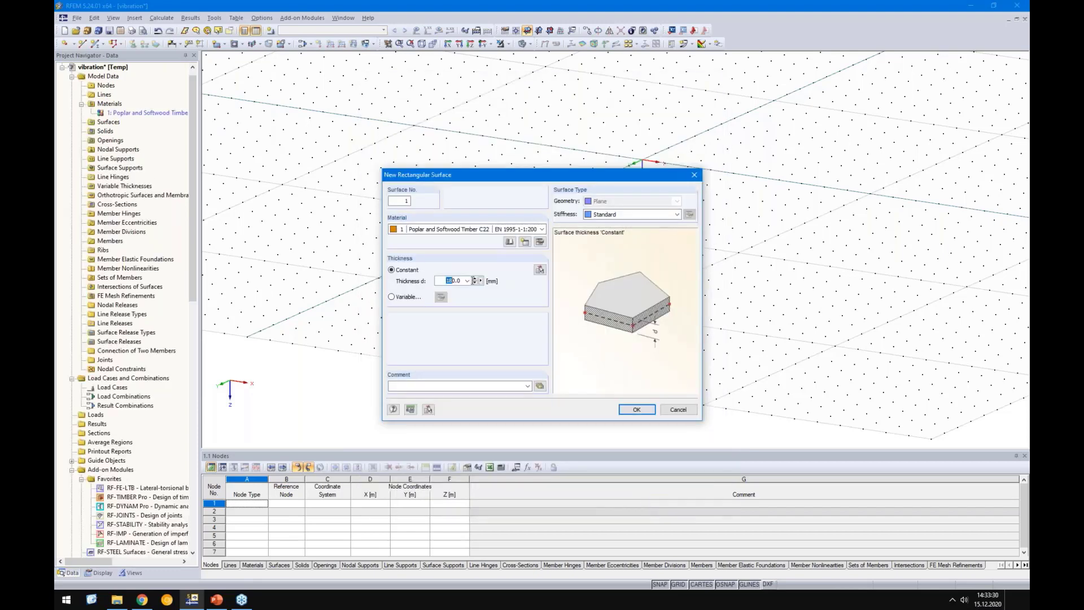
left_click(223, 606)
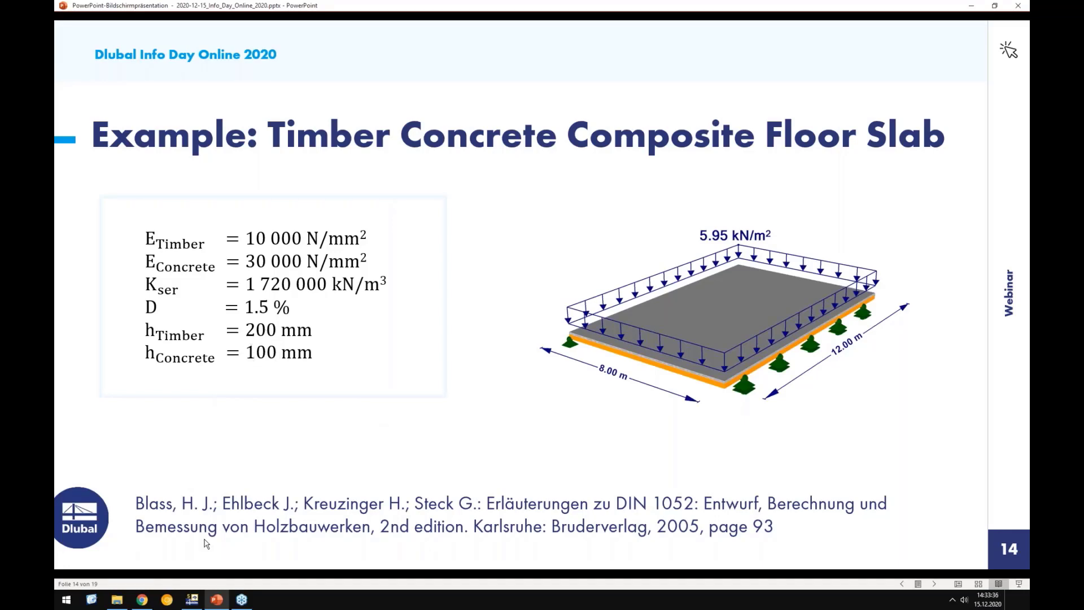
left_click(196, 606)
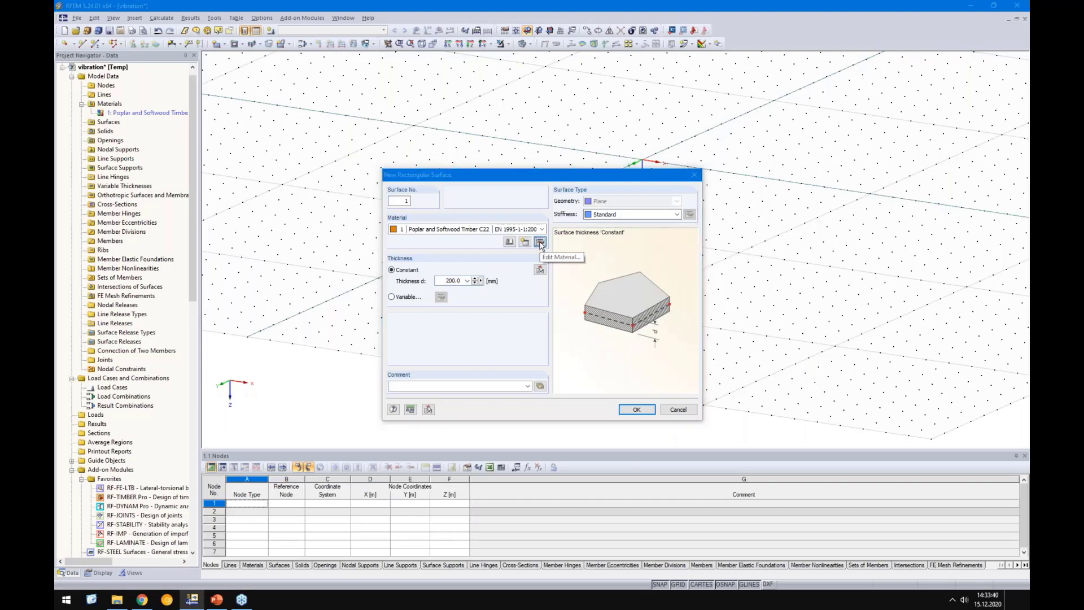
- Change the timber's material model to Orthotropic Elastic 2D and accept its material constants
left_click(540, 243)
left_click(503, 347)
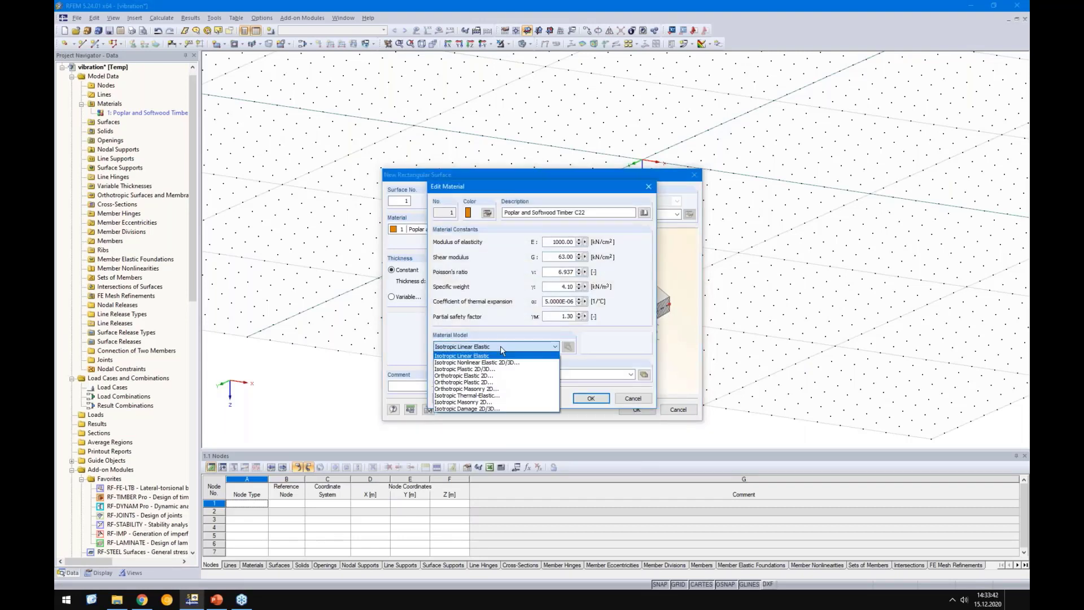
left_click(479, 376)
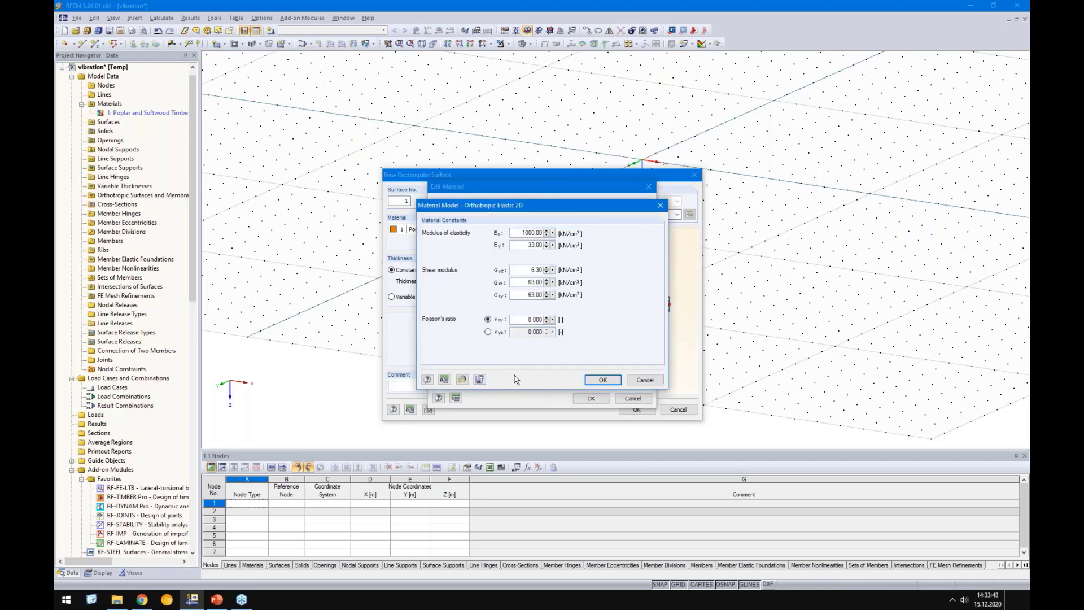
left_click_drag(515, 233, 555, 243)
double_click(524, 234)
key("BackSpace")
key("ctrl+z")
type("0")
left_click(598, 383)
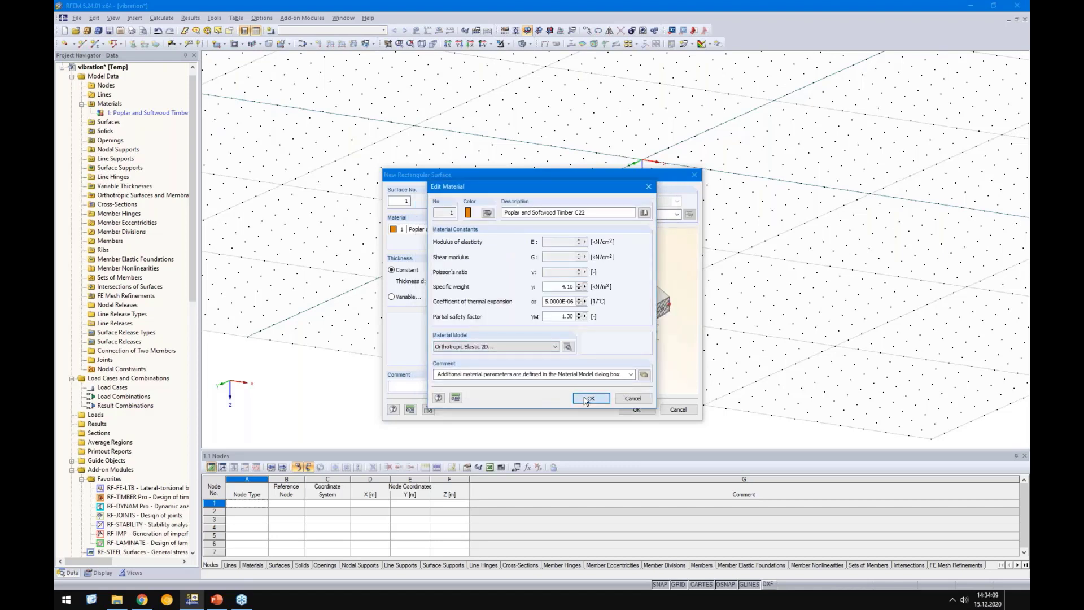
left_click(589, 399)
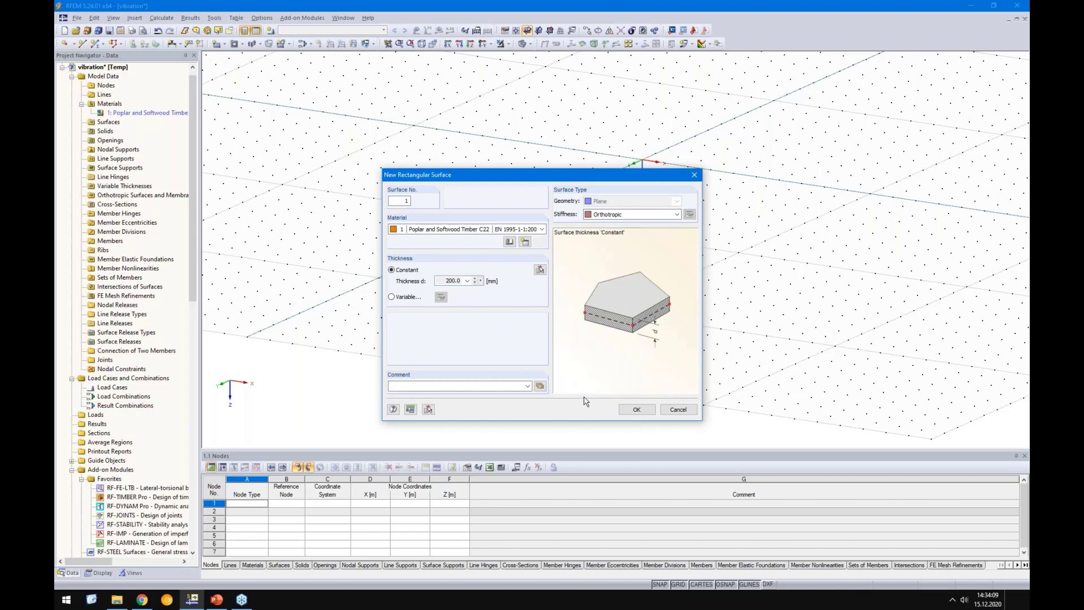
- Draw the rectangular timber surface from the origin to X 8 m, Y 12 m in the XY plane
left_click(637, 411)
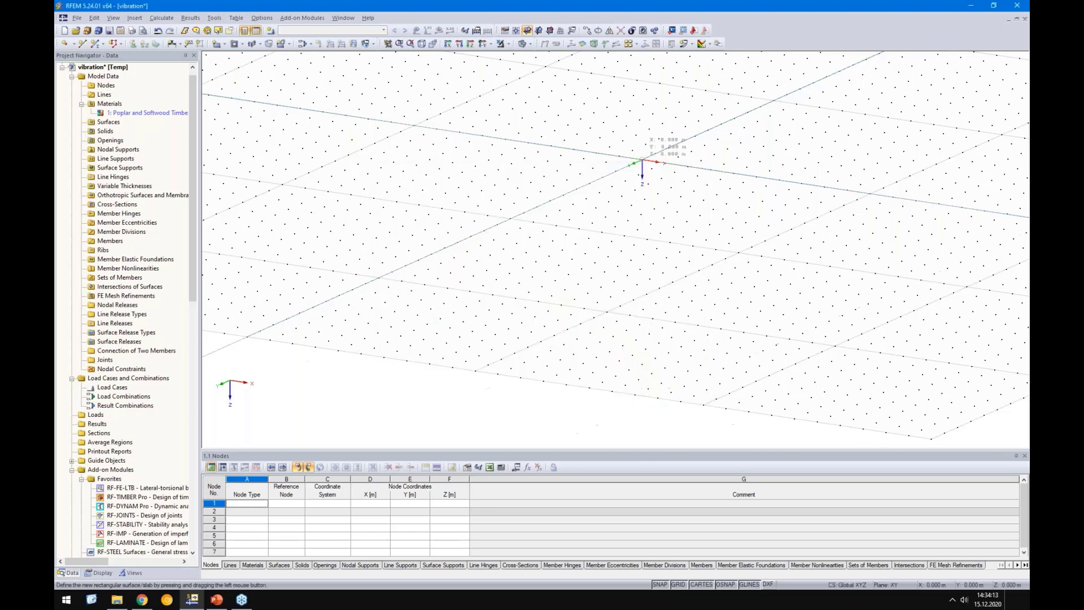
left_click(642, 160)
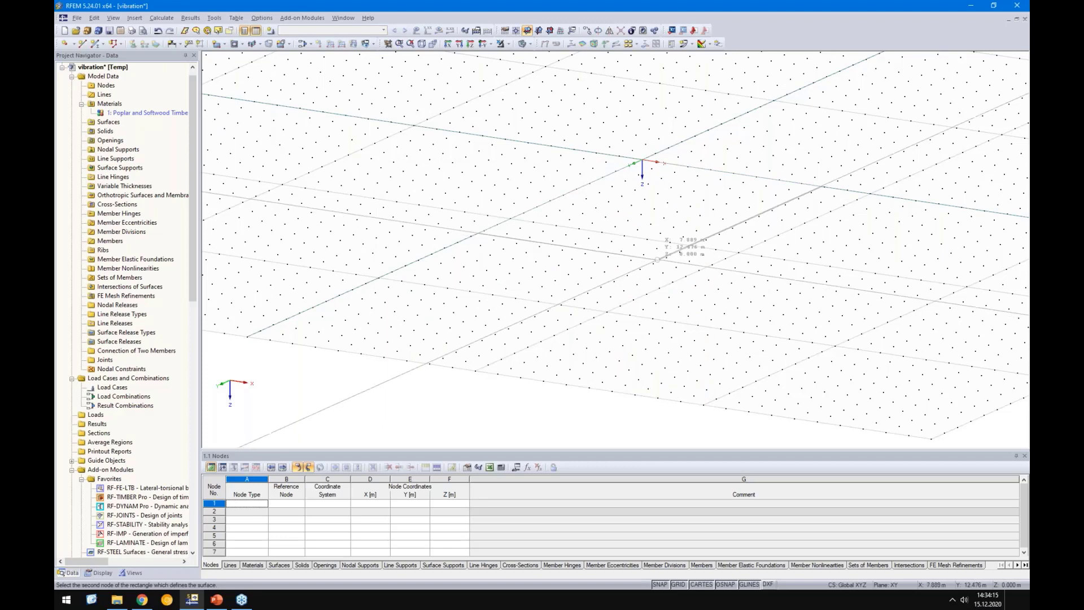
left_click(667, 258)
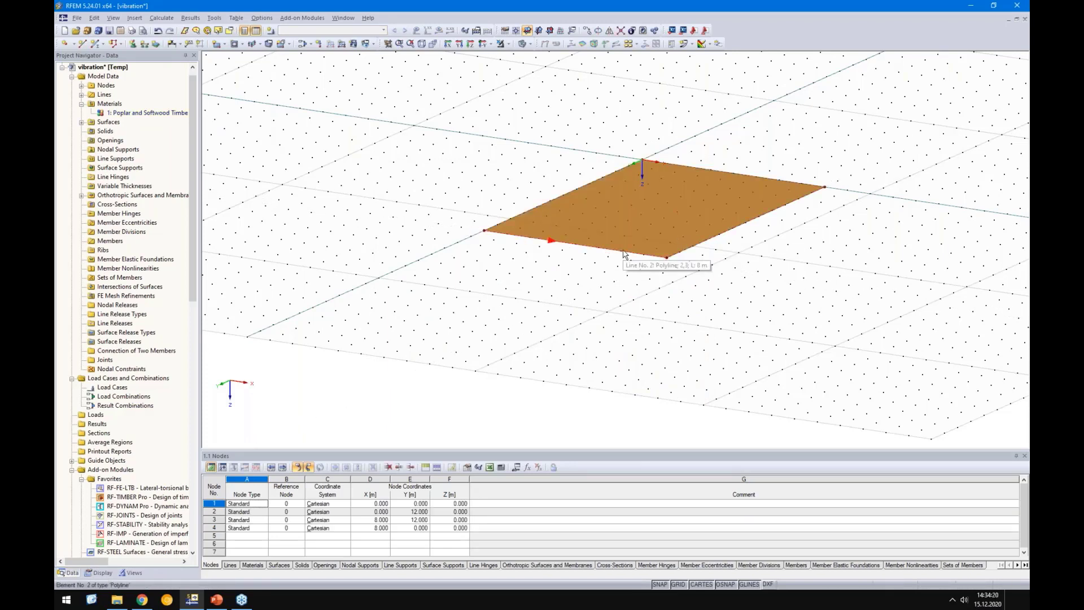
- Copy the timber surface once with a displacement of 0.150 m in the Z direction
middle_click_drag(765, 281, 619, 336)
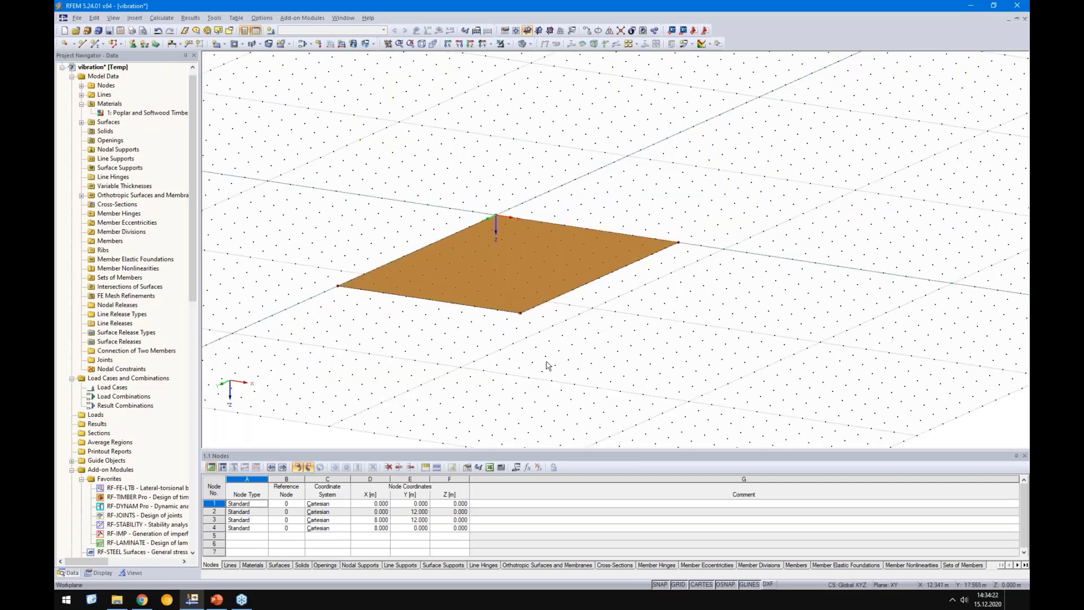
scroll(547, 362, "up", 1)
scroll(542, 365, "up", 1)
middle_click_drag(409, 340, 424, 362)
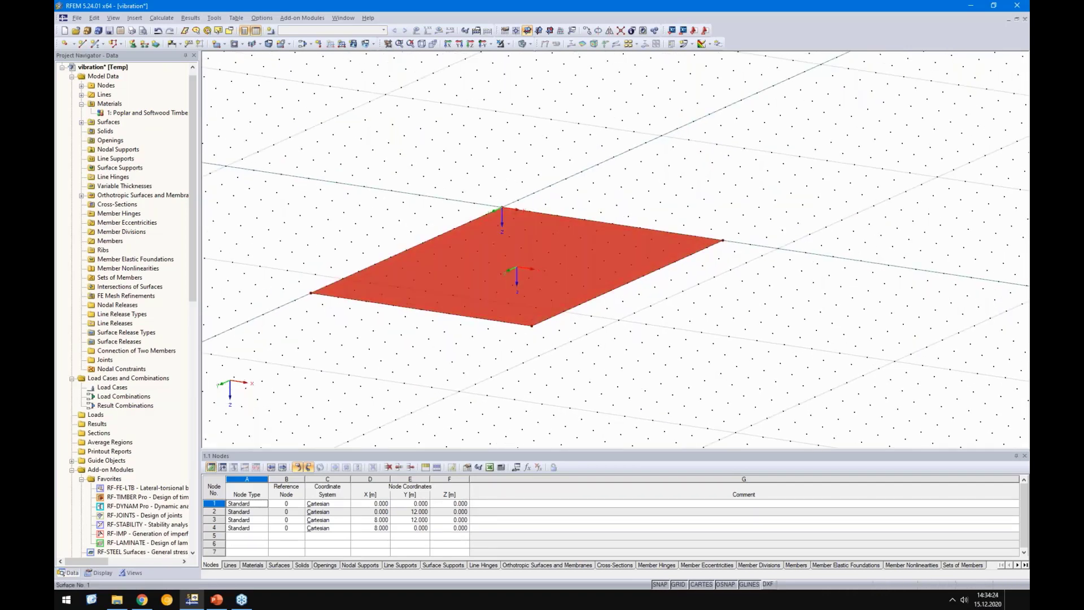
right_click(503, 290)
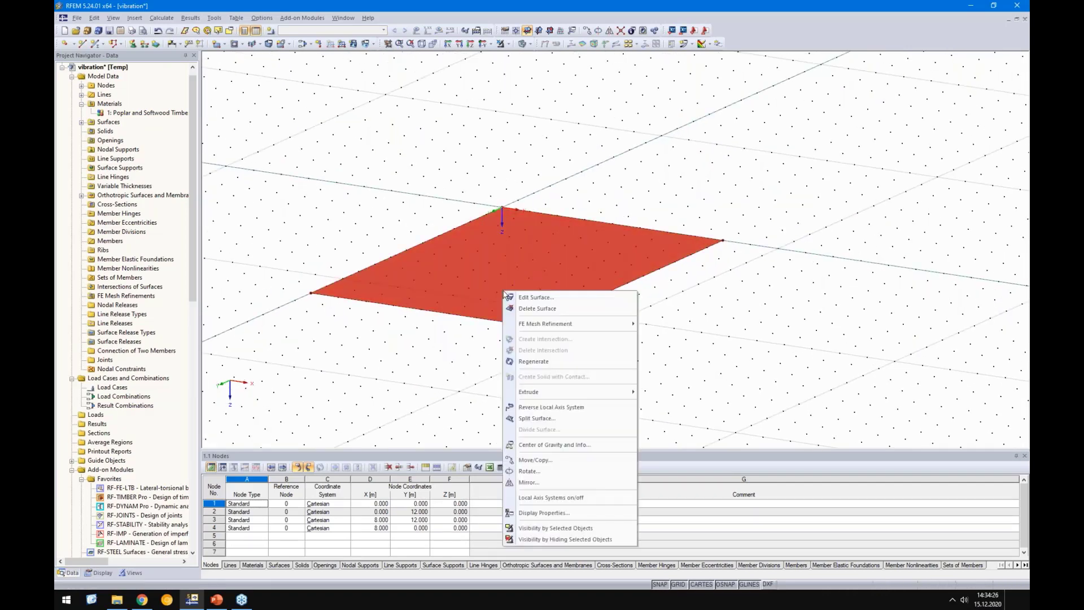
left_click(533, 460)
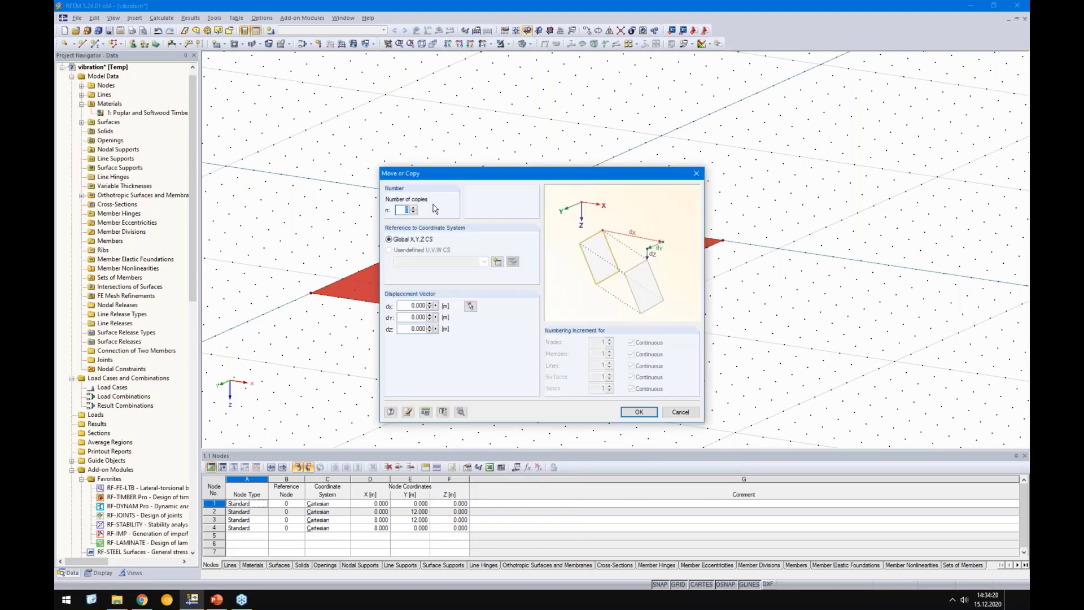
type("1")
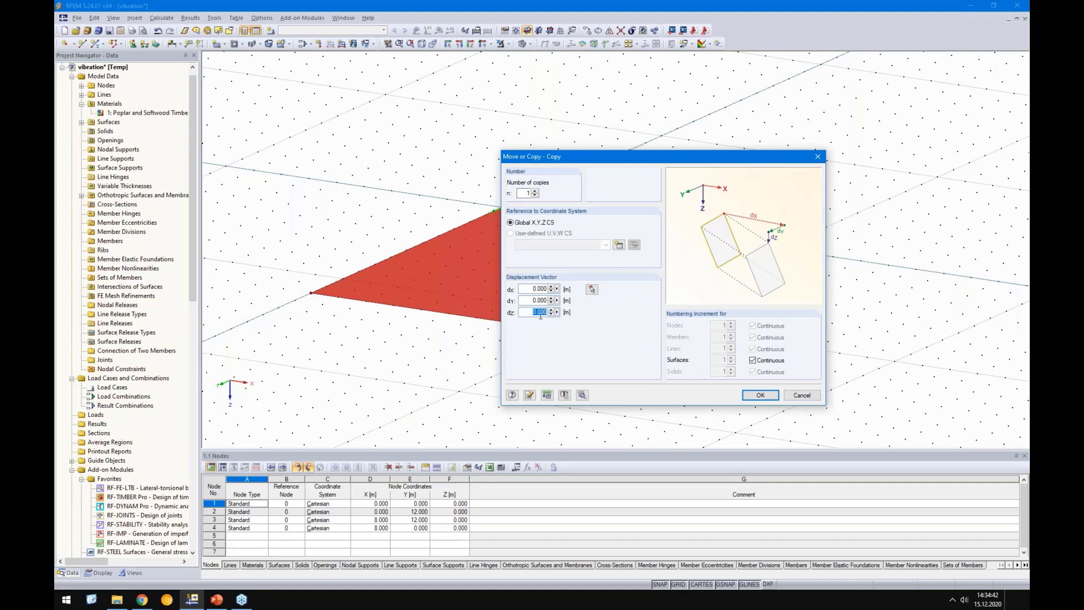
left_click(754, 395)
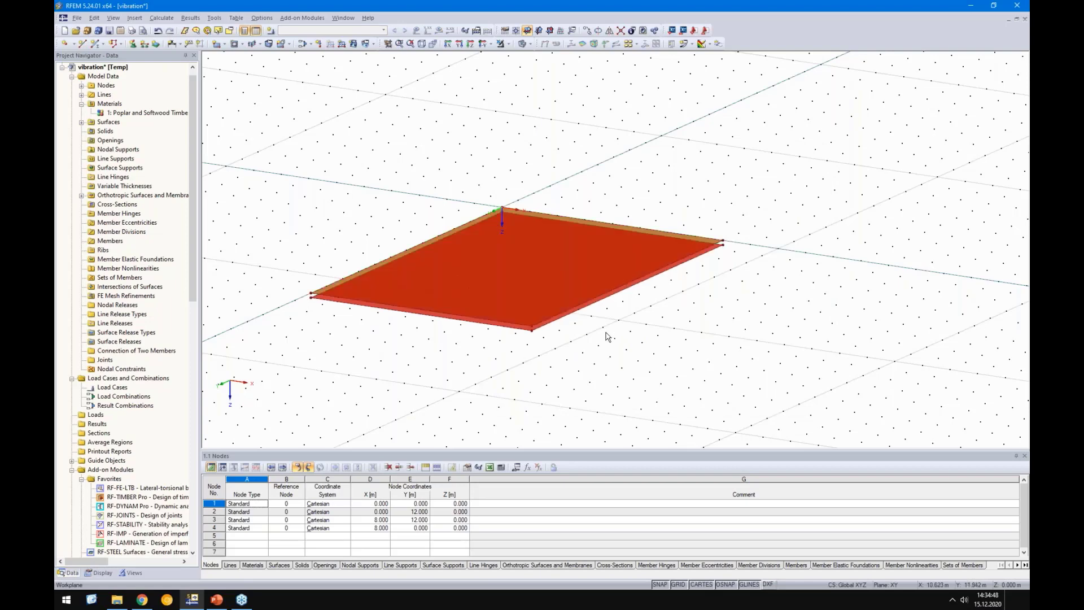
- Assign the library material Concrete C20/25 to the upper surface
scroll(414, 299, "up", 2)
double_click(415, 299)
left_click(509, 307)
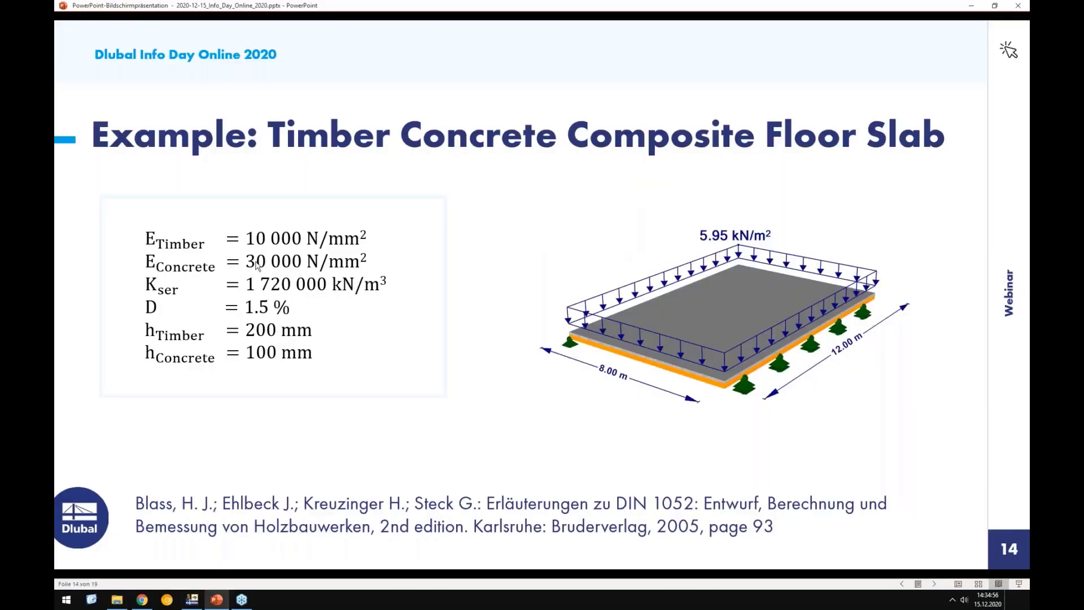
left_click(193, 600)
left_click(396, 123)
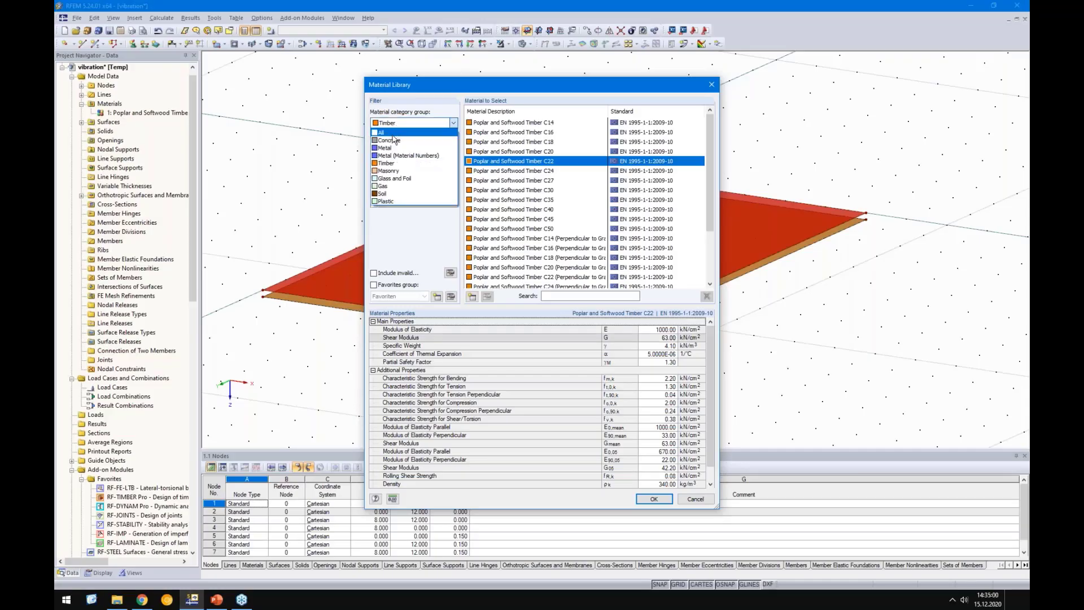
left_click(394, 141)
left_click(494, 143)
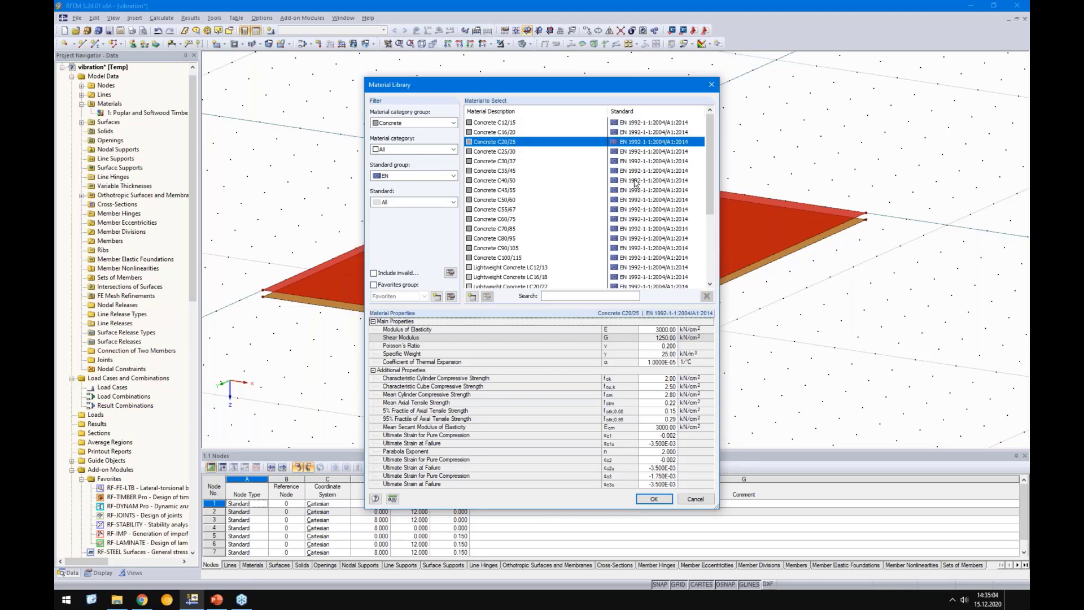
left_click(664, 499)
- Set the constant thickness of the upper concrete surface's orthotropic stiffness to 100 mm
left_click(689, 223)
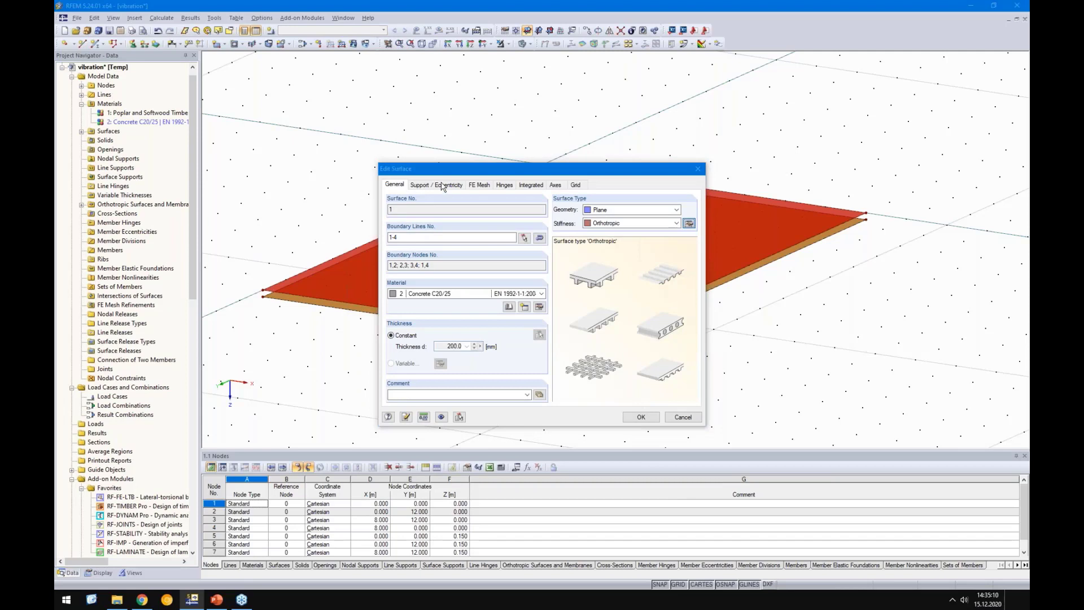
left_click(374, 167)
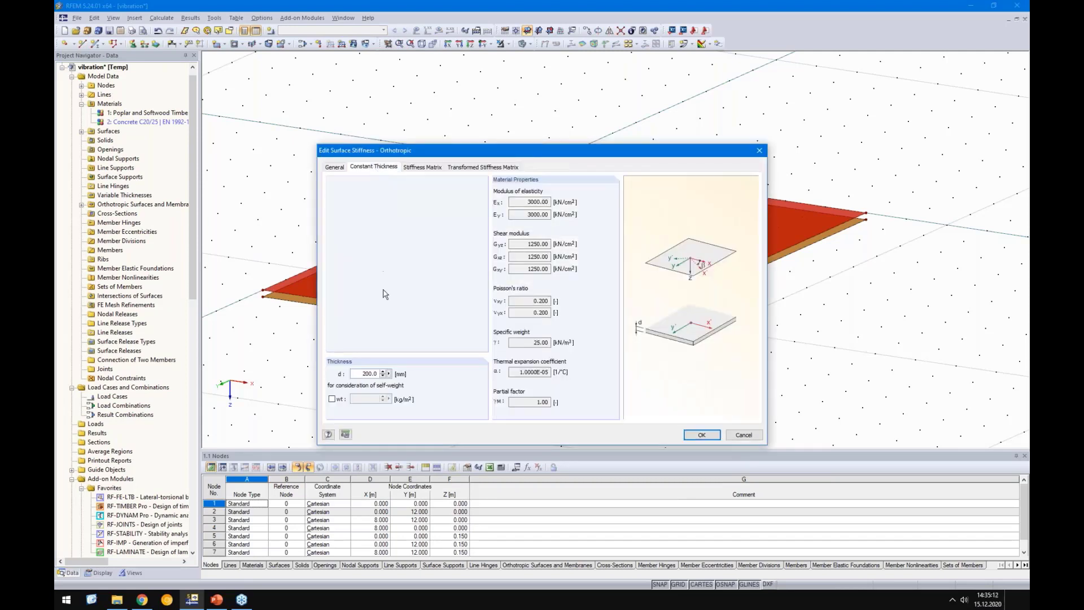
type("100")
left_click(702, 435)
left_click(640, 417)
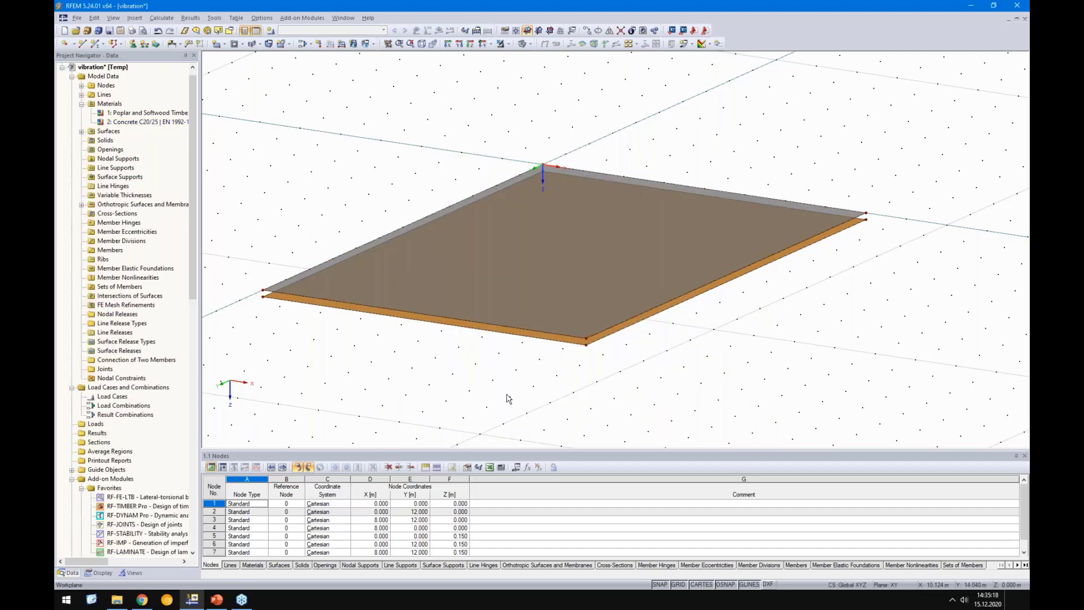
- Render the surfaces filled including their thickness and examine how the concrete and timber layers meet at the corner
left_click(107, 573)
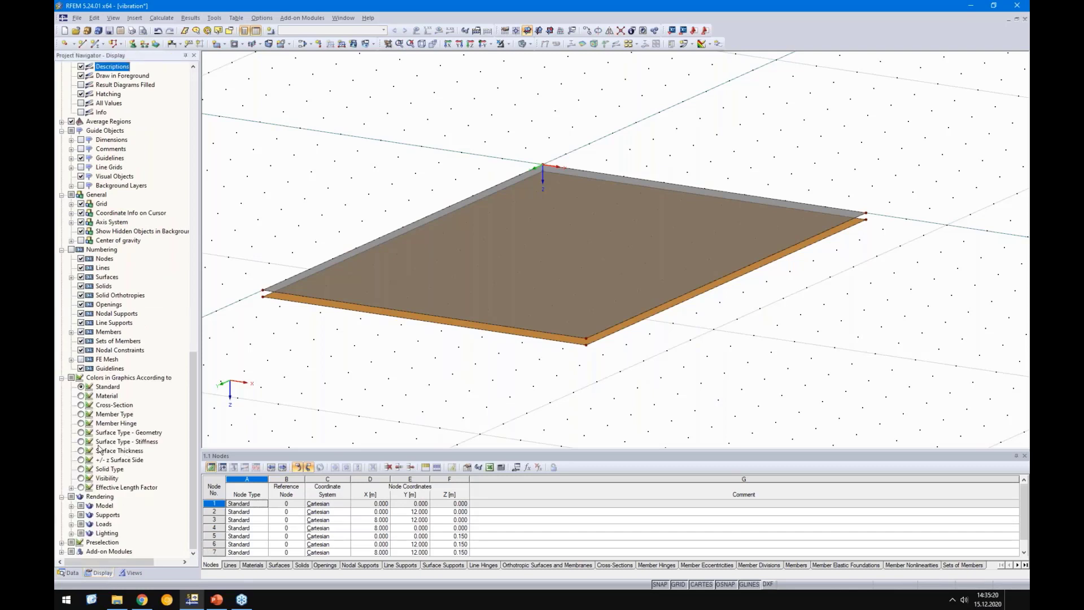
left_click(72, 506)
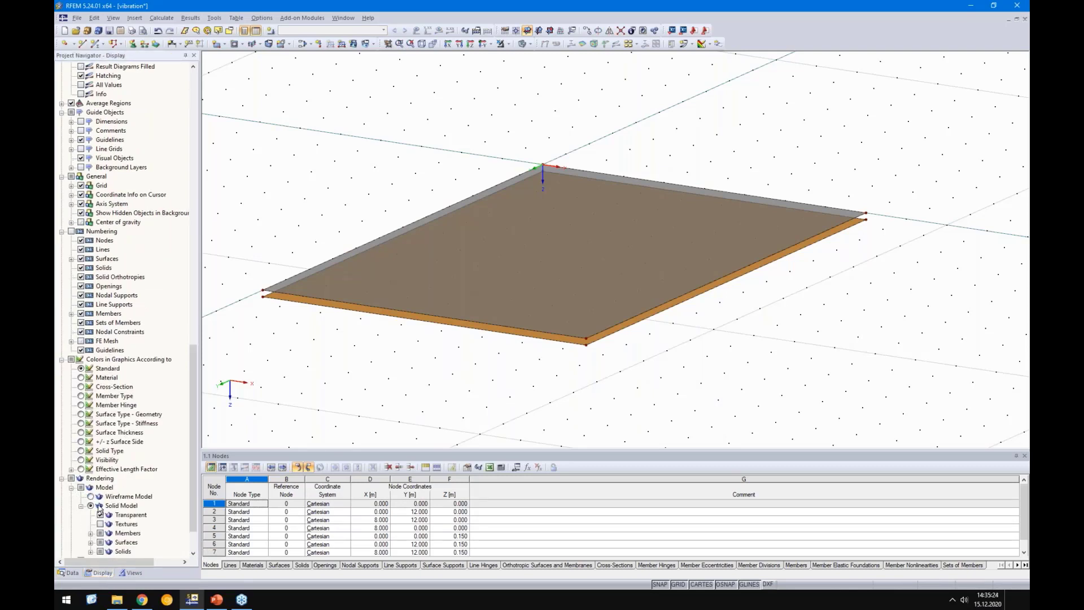
left_click(90, 496)
left_click(110, 533)
scroll(584, 287, "up", 5)
scroll(553, 358, "down", 1)
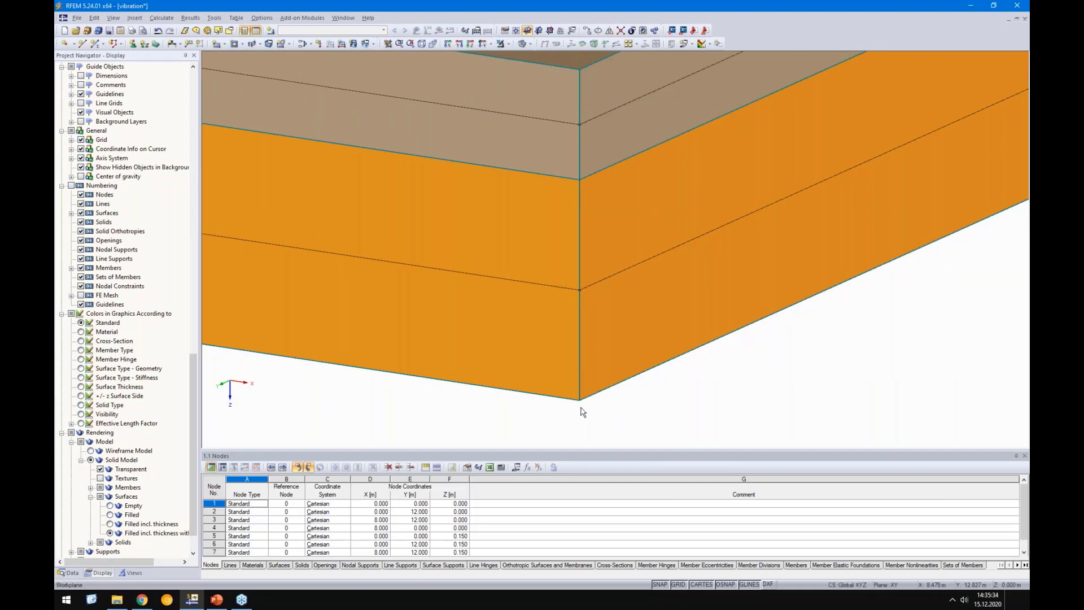
- Switch the surface rendering back to Filled and hide the work plane grid
left_click(110, 515)
scroll(594, 307, "down", 5)
middle_click_drag(756, 383, 868, 316, "ctrl")
left_click(678, 584)
middle_click_drag(753, 425, 703, 279, "ctrl")
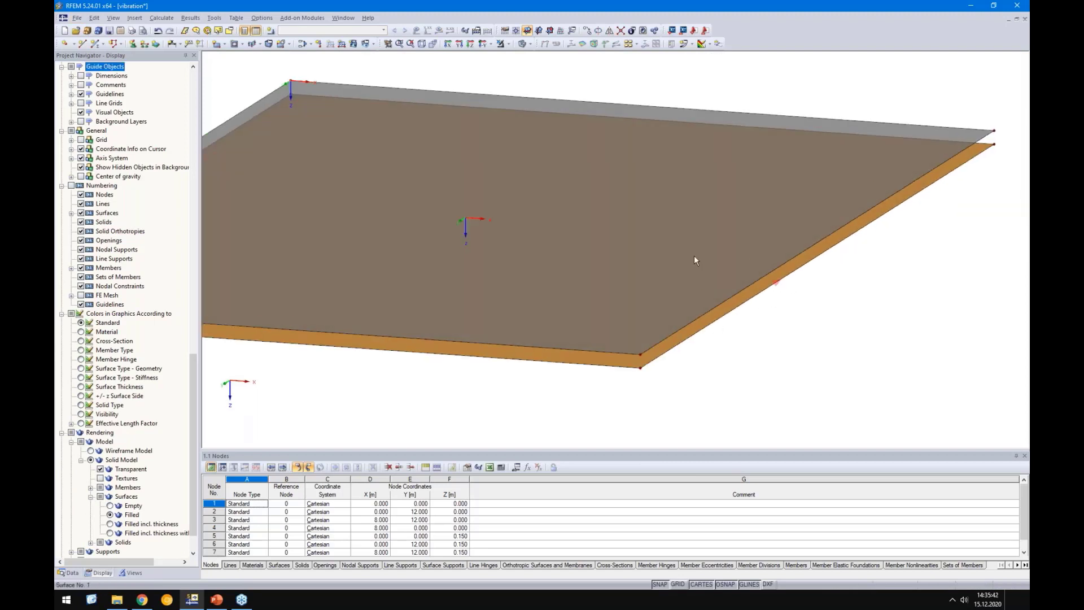
left_click(711, 319)
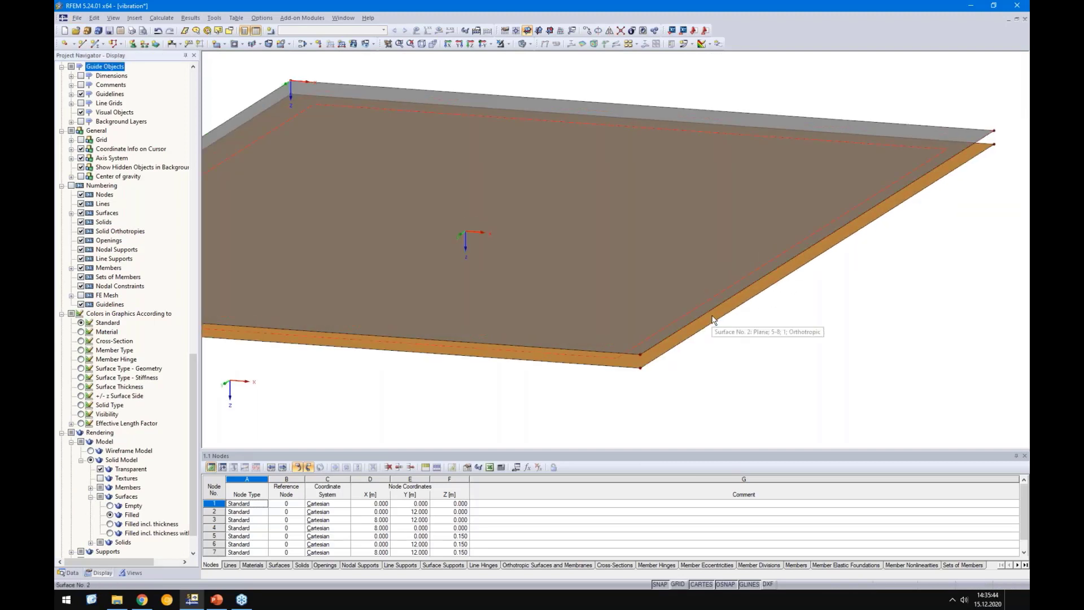
- Create a contact solid between the upper concrete surface and the lower timber surface
scroll(712, 313, "down", 5)
middle_click_drag(805, 287, 741, 350, "ctrl")
key("alt")
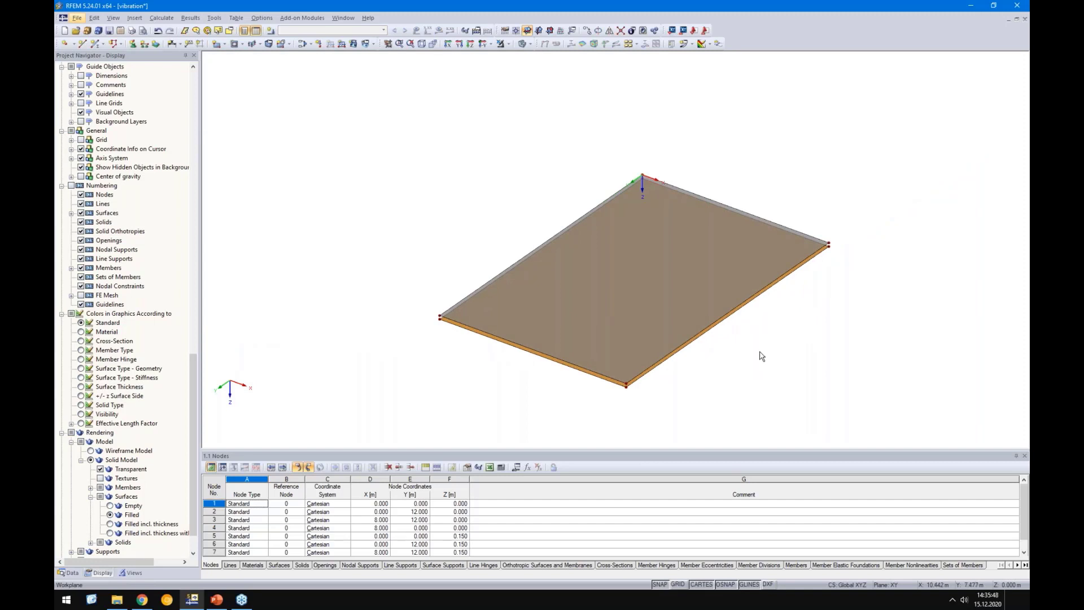
middle_click_drag(750, 364, 651, 308)
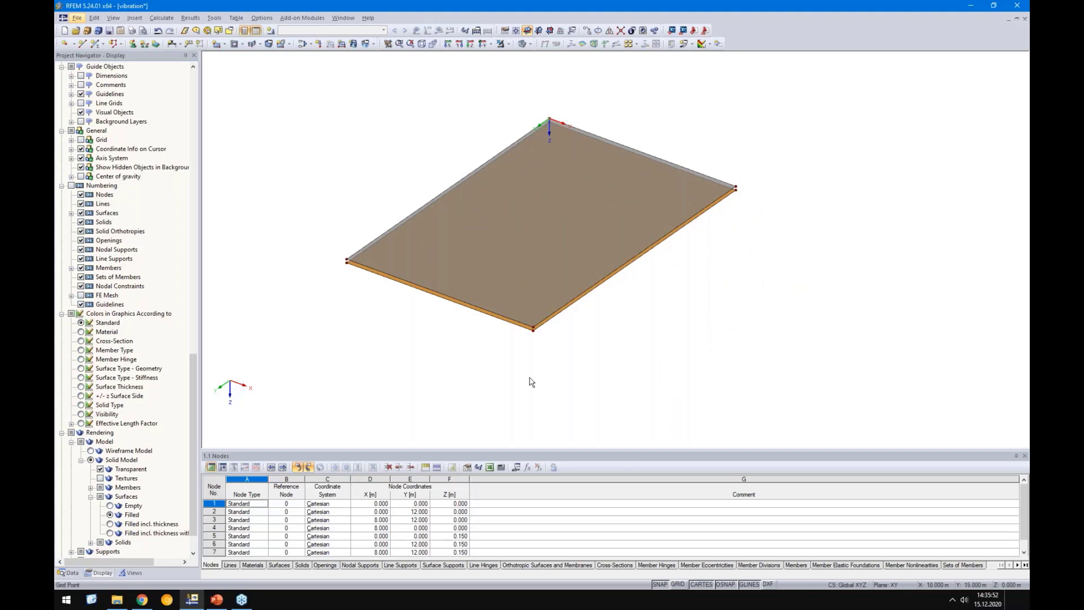
left_click_drag(777, 403, 316, 91)
left_click(515, 236)
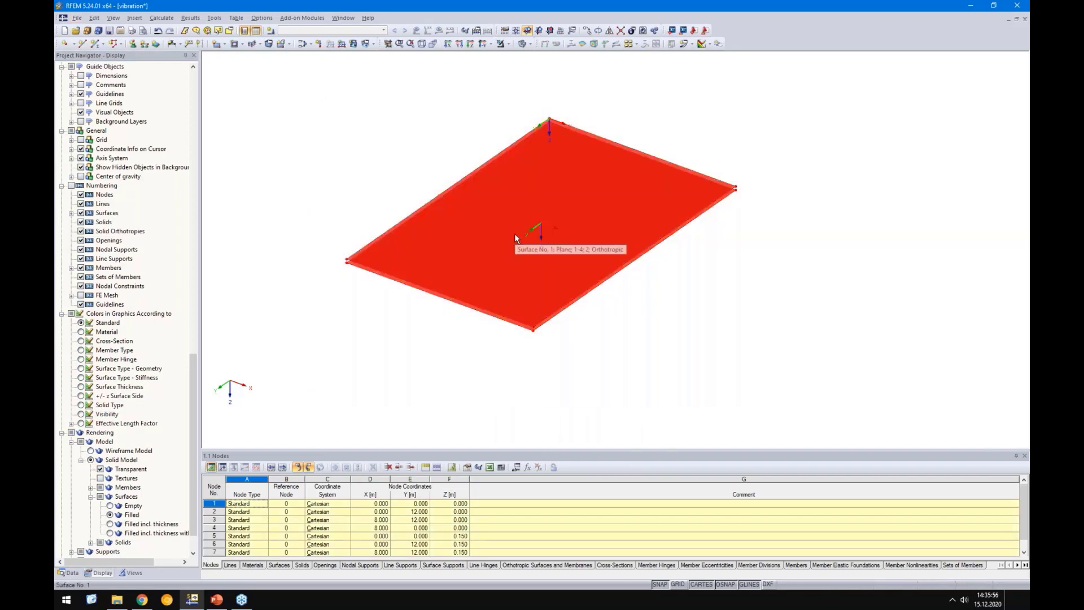
right_click(515, 236)
mouse_move(567, 243)
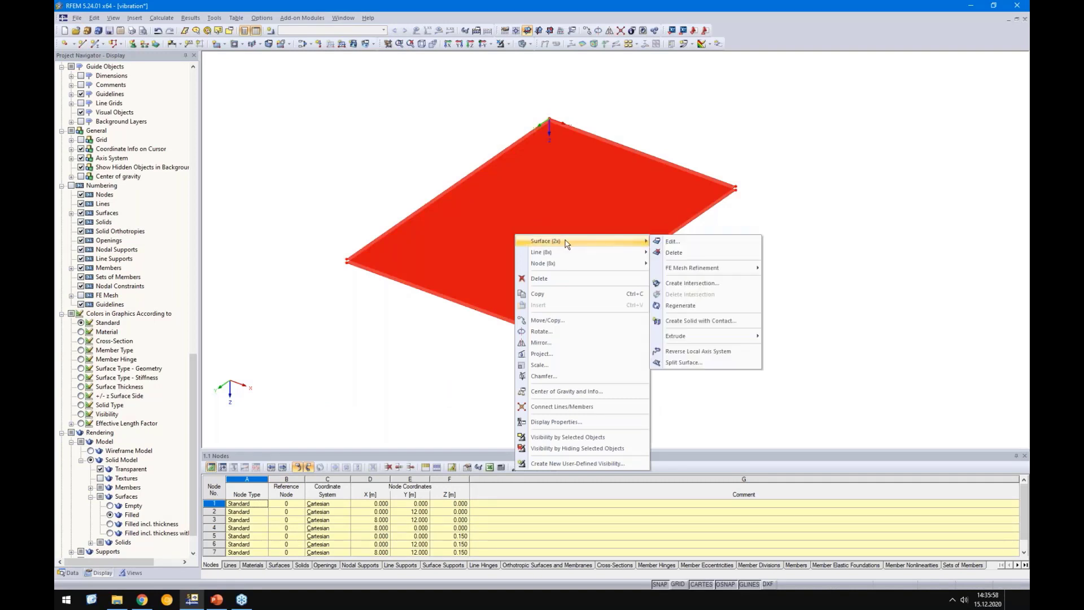
left_click(700, 321)
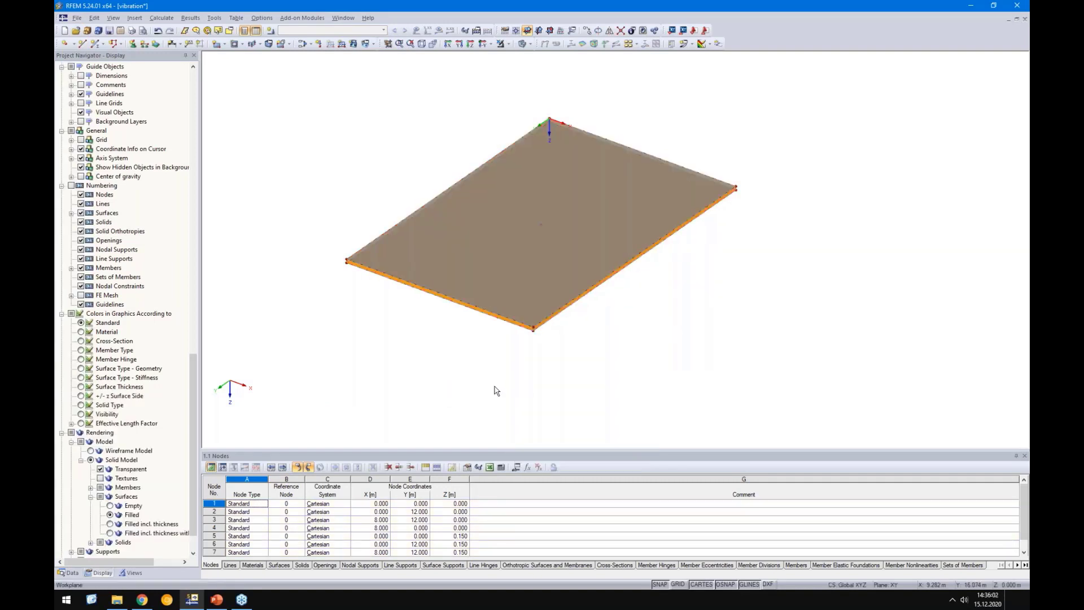
- Inspect the properties of the side surface along the slab's long edge between the two layers, including its stiffness type
scroll(554, 327, "up", 5)
left_click(407, 342)
middle_click_drag(449, 383, 526, 307, "ctrl")
scroll(419, 338, "up", 5)
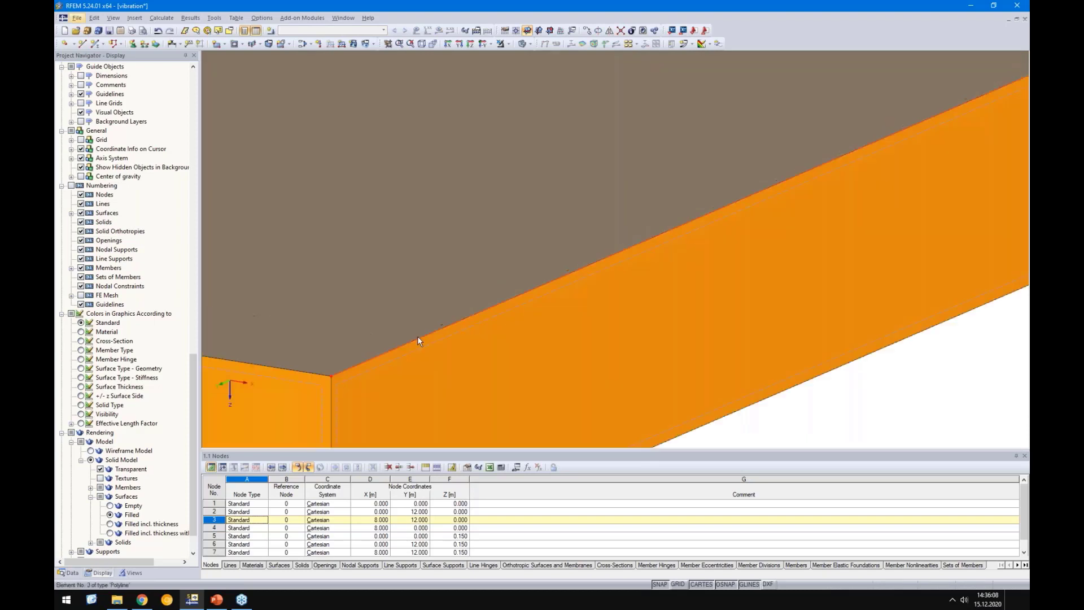
double_click(415, 347)
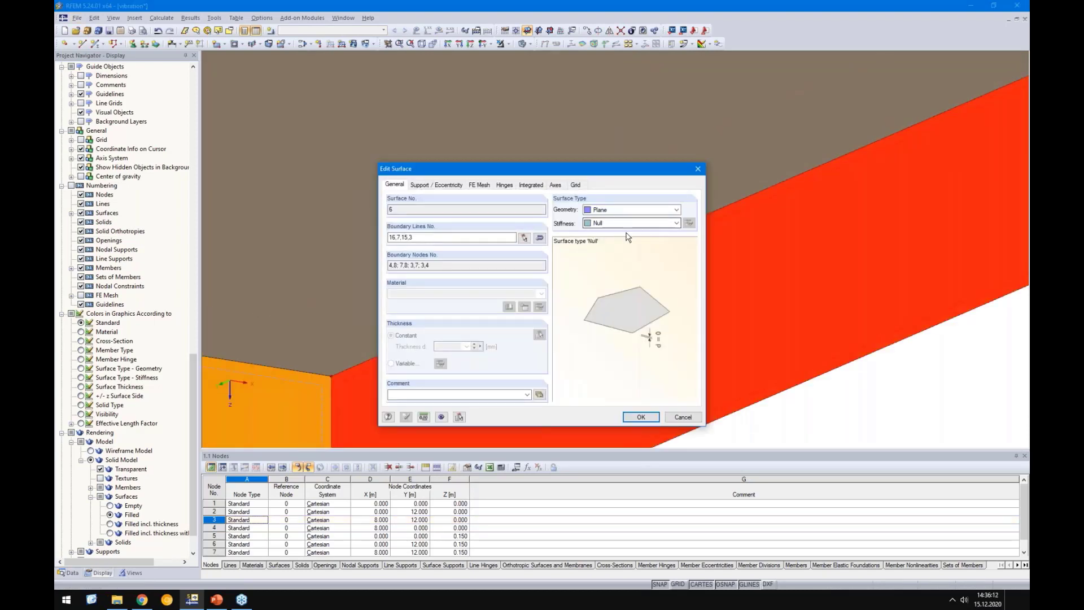
key("Escape")
- Assign the material Concrete C20/25 to the contact solid
scroll(578, 266, "down", 5)
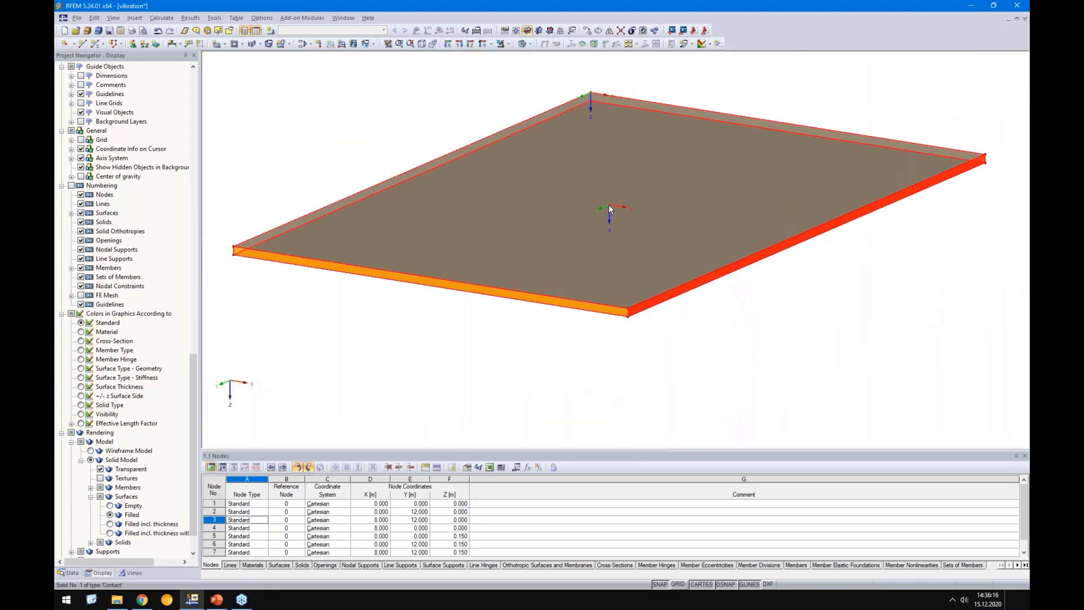
double_click(608, 206)
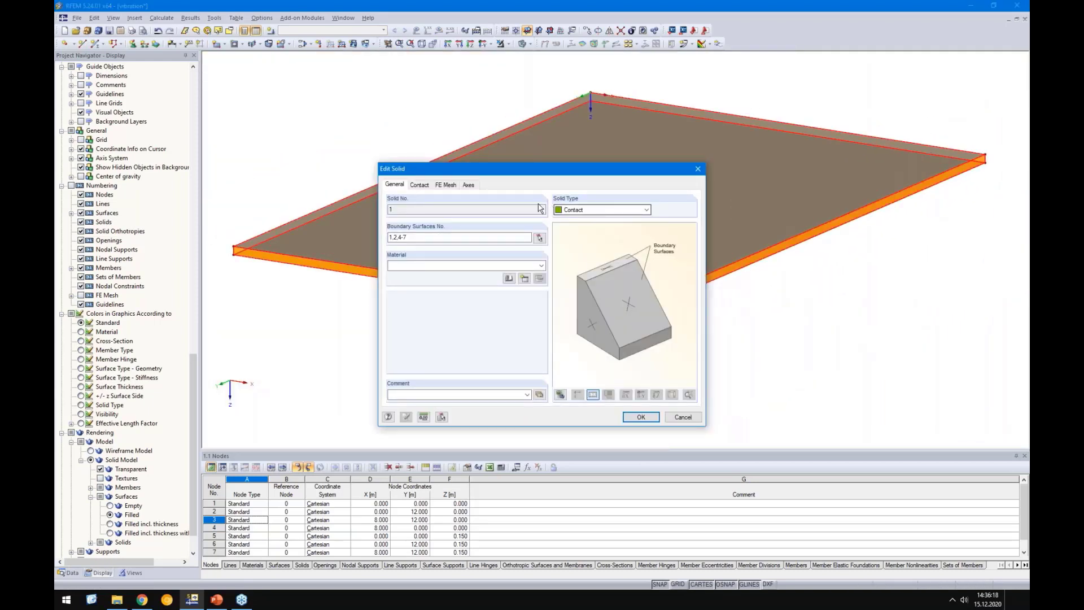
left_click(491, 265)
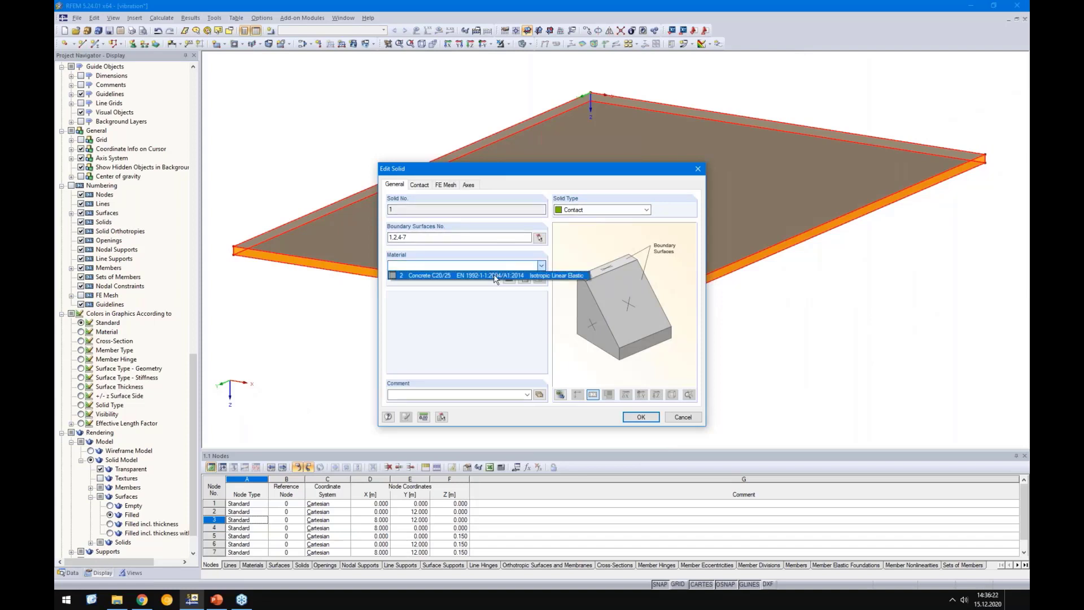
left_click(495, 275)
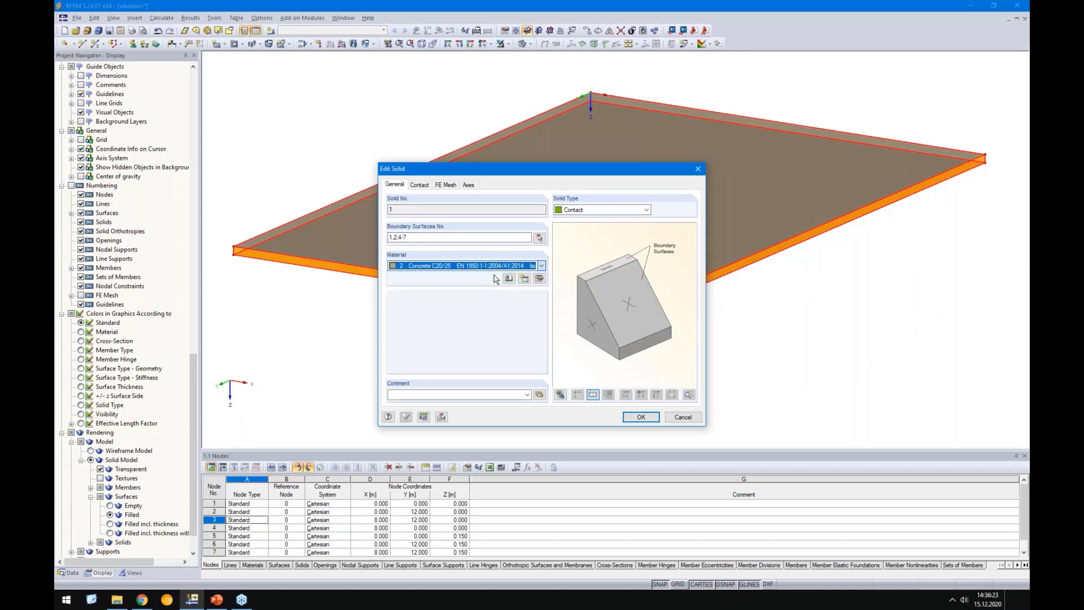
- Define the upper surface as contact surface A of the solid and set the contact parallel to surfaces to Elastic solid behavior
left_click(420, 185)
left_click(462, 238)
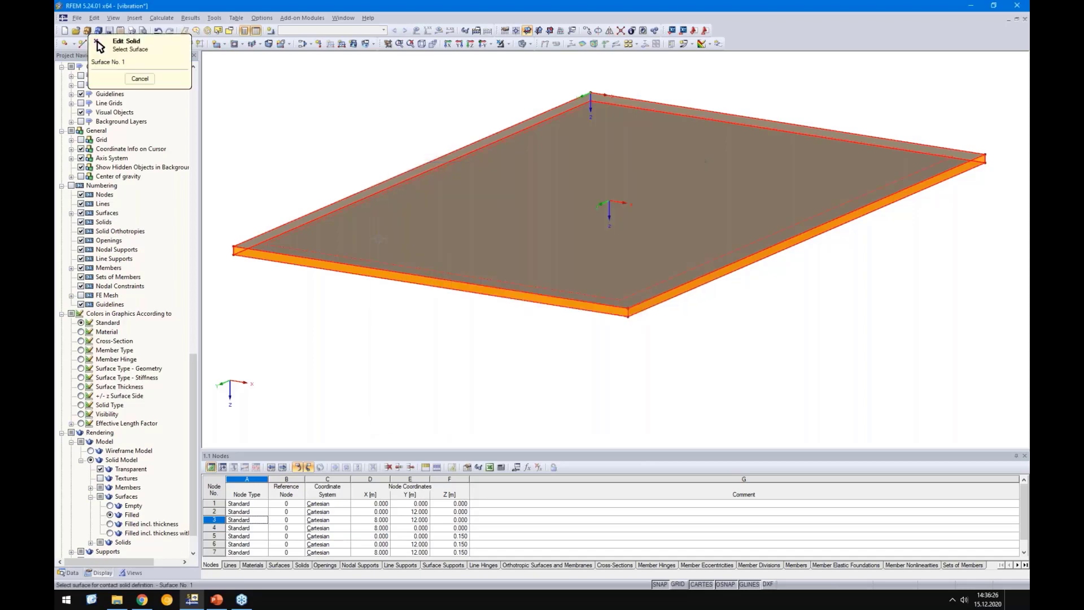
left_click(376, 243)
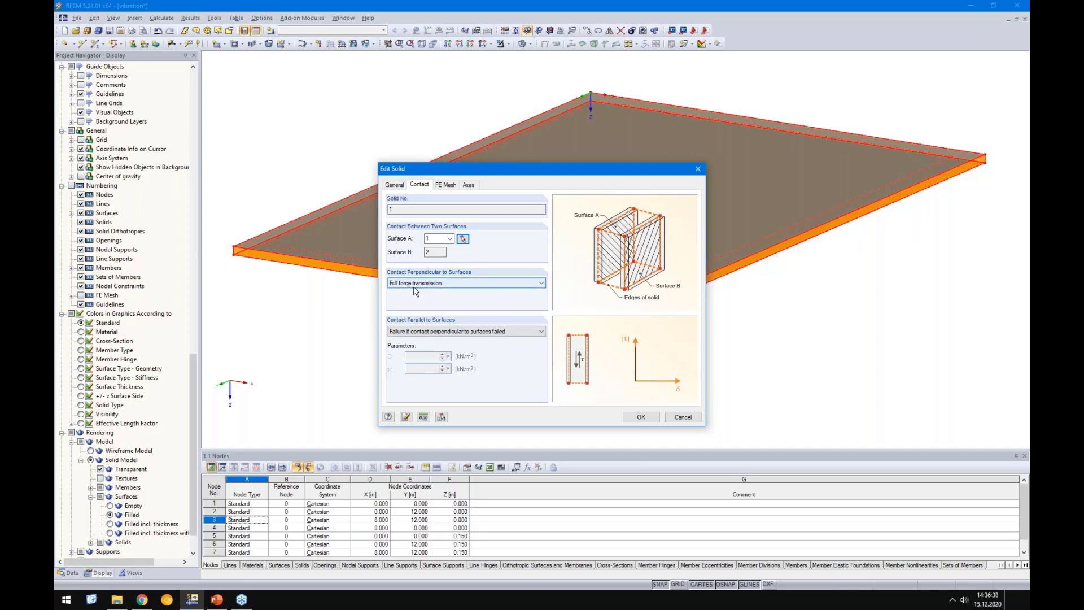
left_click(459, 334)
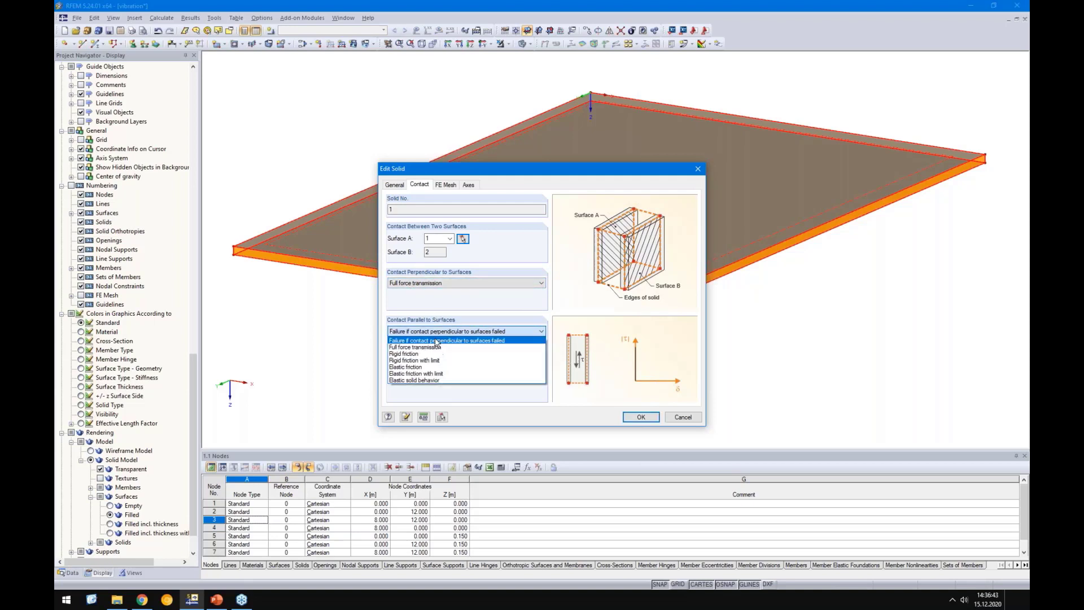
left_click(400, 381)
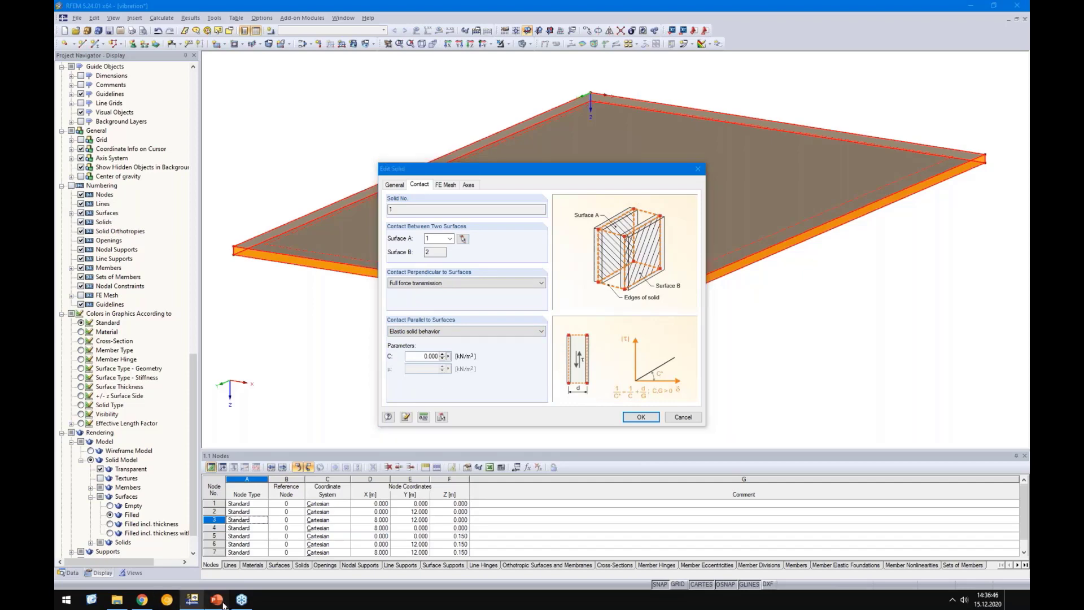
- Look up Kser on the example slide in PowerPoint, return to RFEM and set the contact stiffness C to 1 720 000 kN/m³
left_click(220, 601)
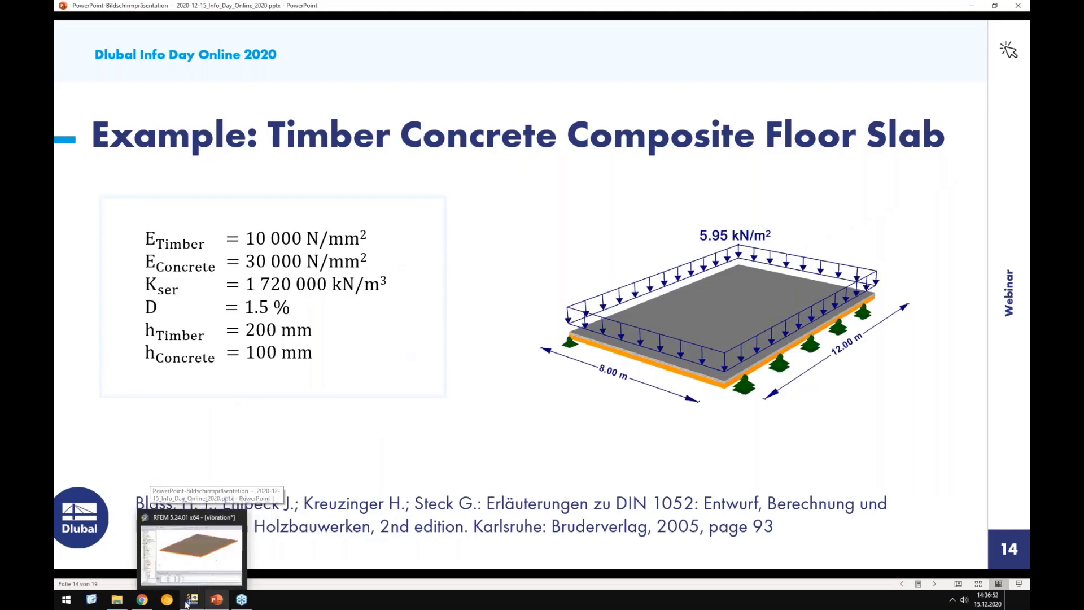
left_click(192, 600)
left_click(411, 355)
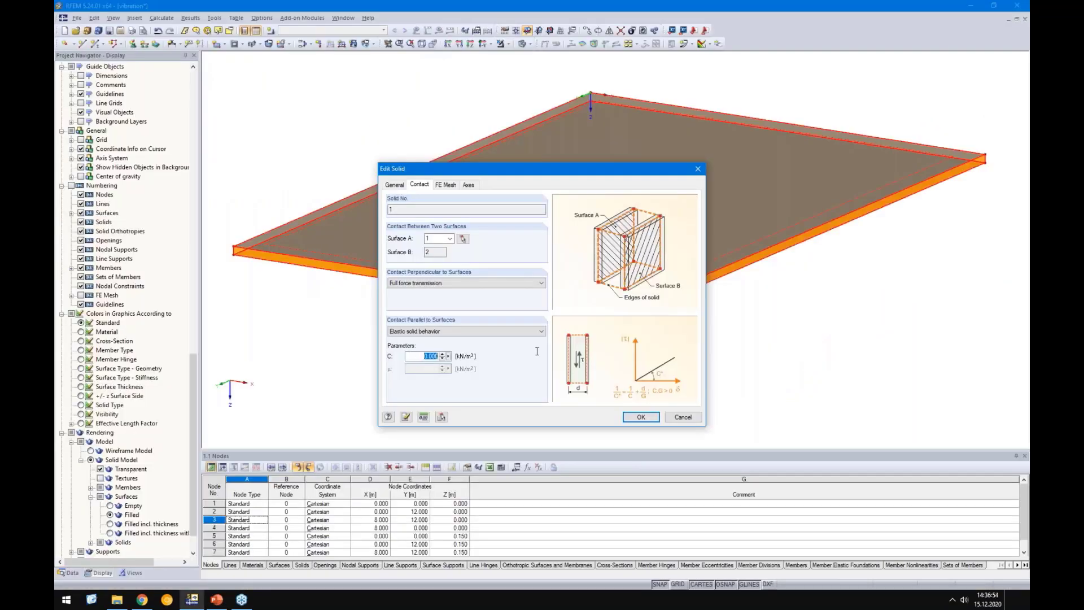
type("172")
left_click(637, 417)
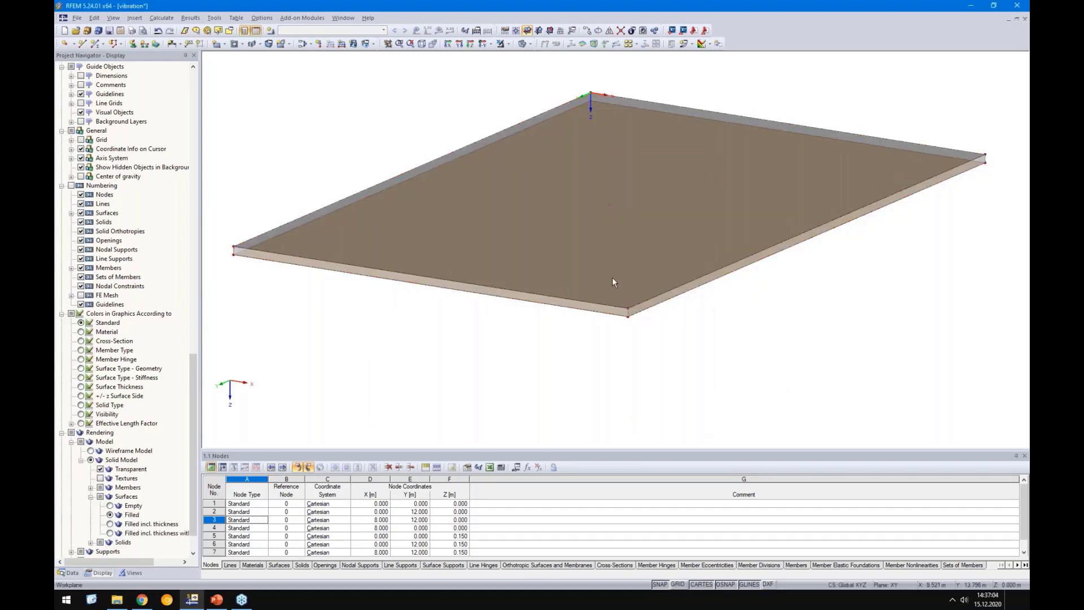
- Change the stiffness type of the upper concrete surface to Standard
double_click(600, 237)
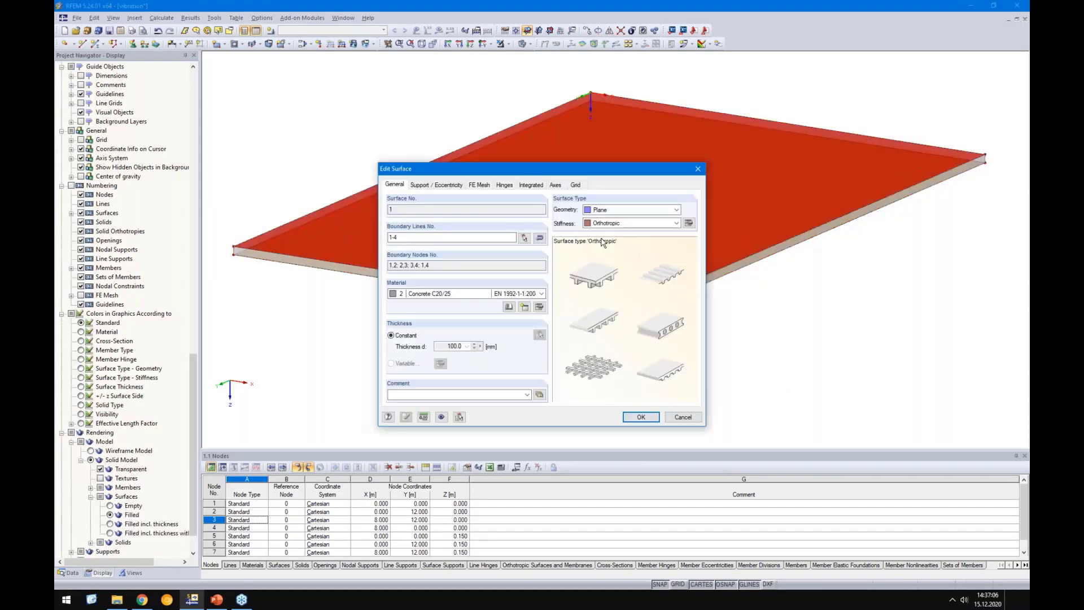
left_click(614, 224)
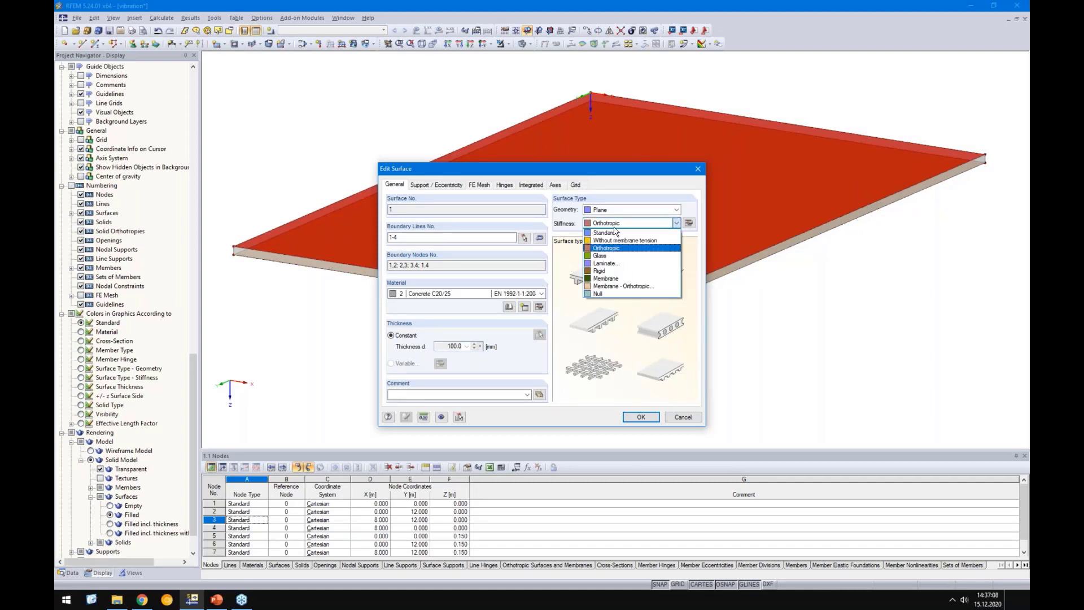
left_click(603, 232)
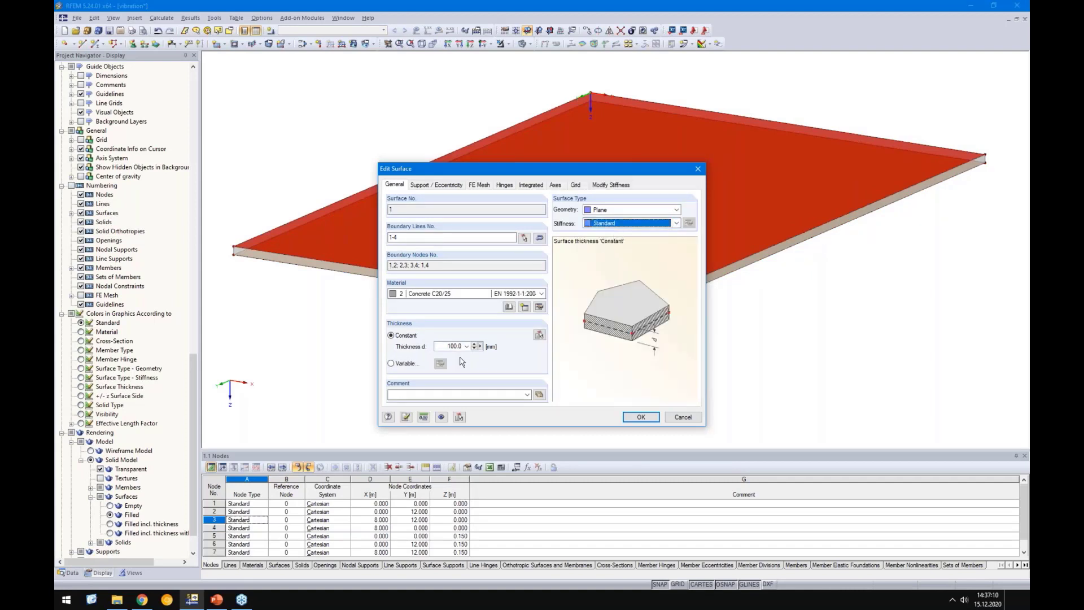
left_click(641, 417)
- Check the material and stiffness type of the lower timber surface from the slab's underside
middle_click_drag(637, 417, 556, 272, "ctrl")
double_click(687, 204)
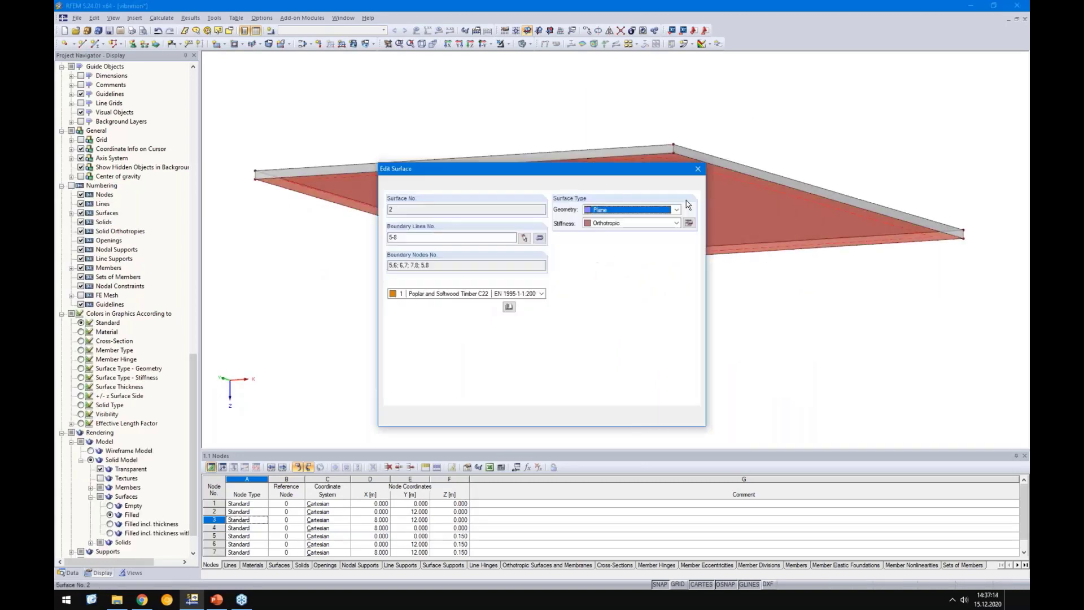
key("Escape")
middle_click_drag(702, 305, 525, 390, "ctrl")
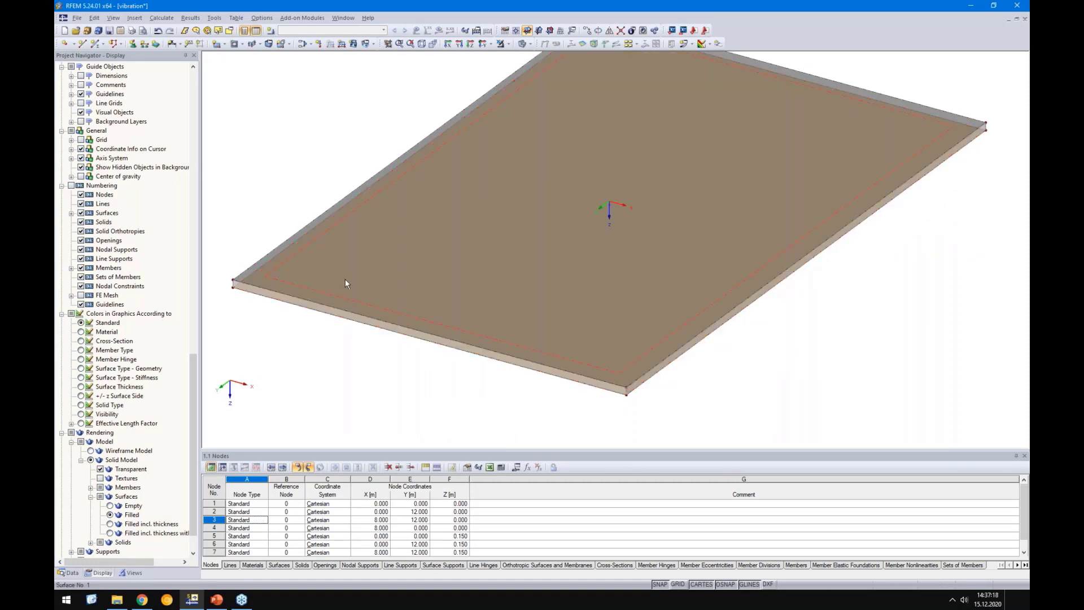
- Switch off the transparent rendering of the solid model
left_click(523, 44)
mouse_move(274, 362)
middle_mouse_down("ctrl")
mouse_move(330, 213)
mouse_move(272, 377)
middle_mouse_up("ctrl")
scroll(246, 161, "down", 1)
- Start a new line support type in global axes and release its X and Y displacements, leaving only Z fixed
left_click(145, 44)
left_click(543, 223)
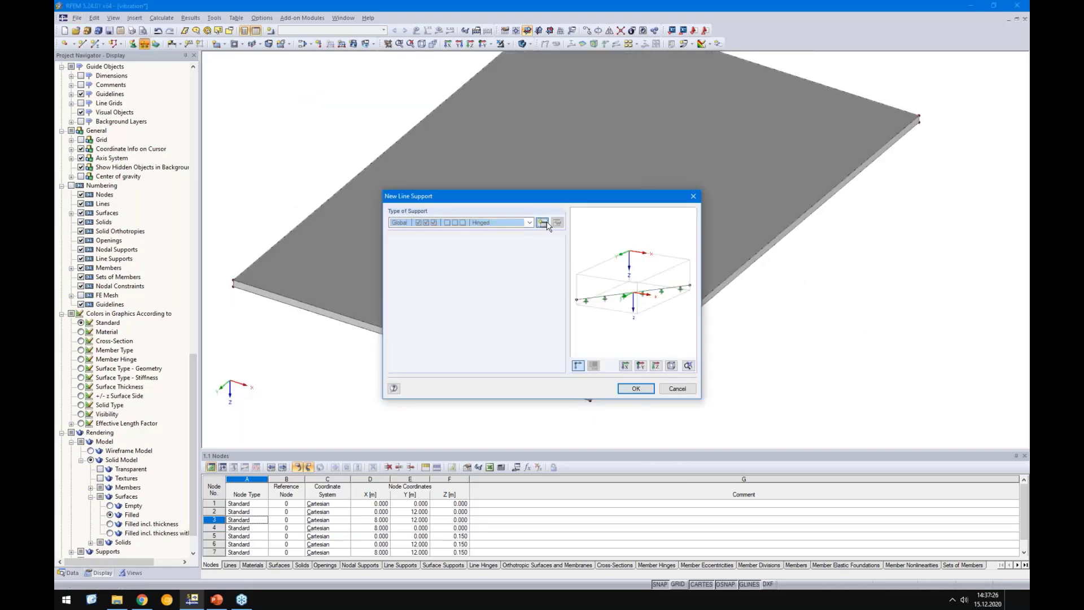
left_click(401, 304)
left_click(401, 316)
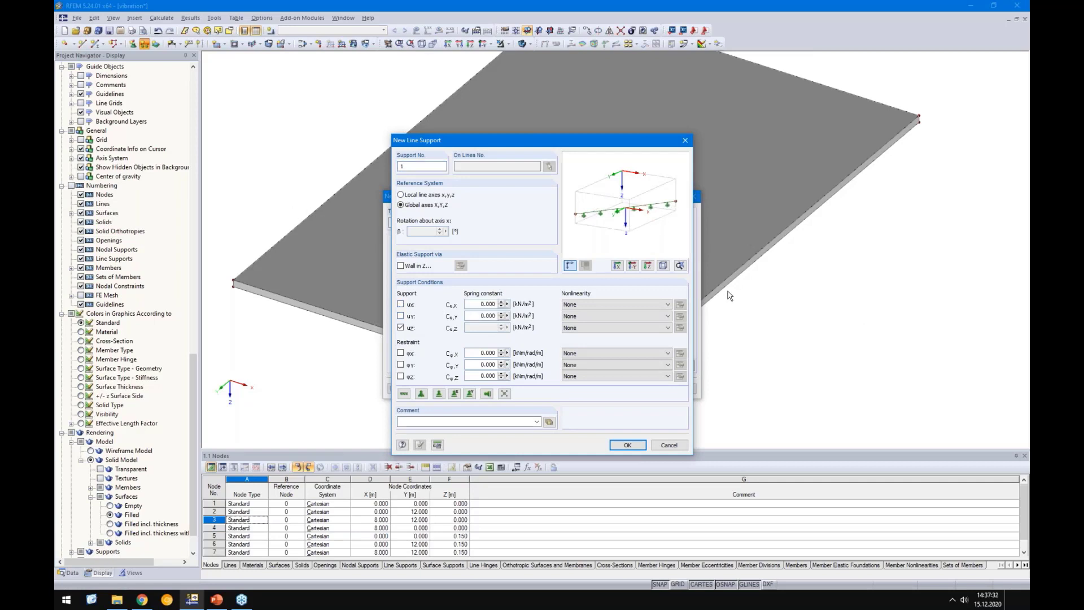
left_click(400, 304)
left_click(401, 317)
left_click(400, 317)
left_click(401, 306)
- Set the line support's spring constants in X and Y to 0.010 kN/m² and create the support type
type("1")
double_click(489, 315)
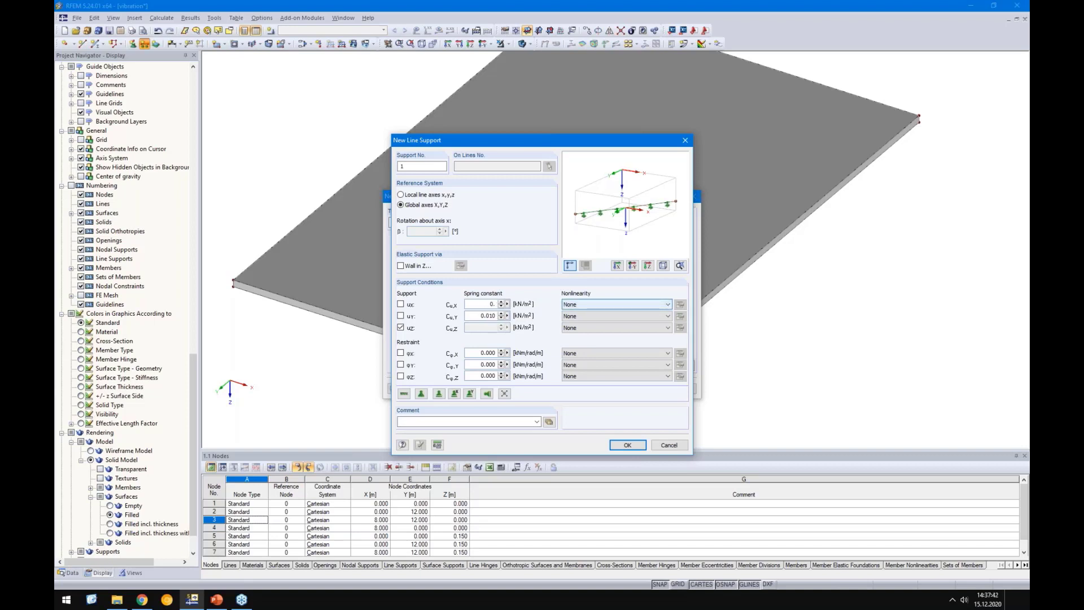
key("BackSpace")
key("BackSpace")
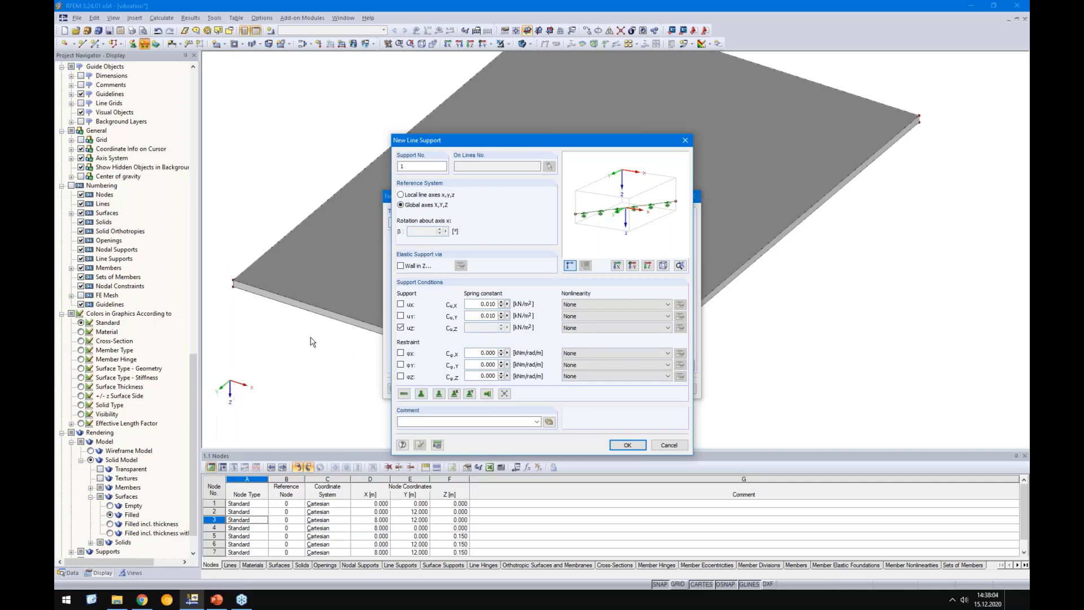
left_click(627, 445)
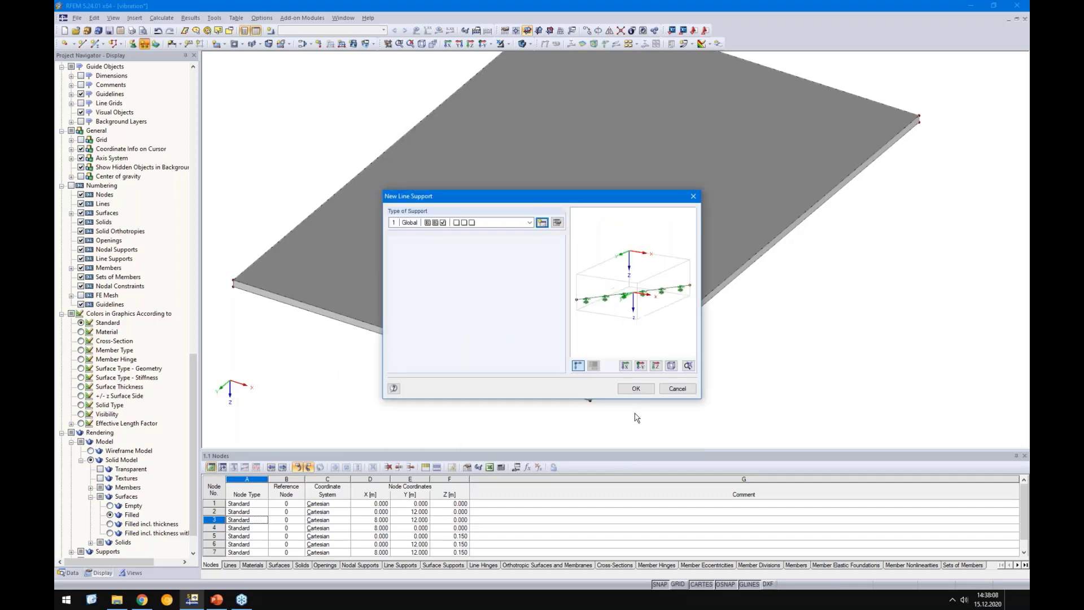
- Place the new line support along both 12 m edges of the lower timber surface
left_click(634, 388)
left_click(629, 367)
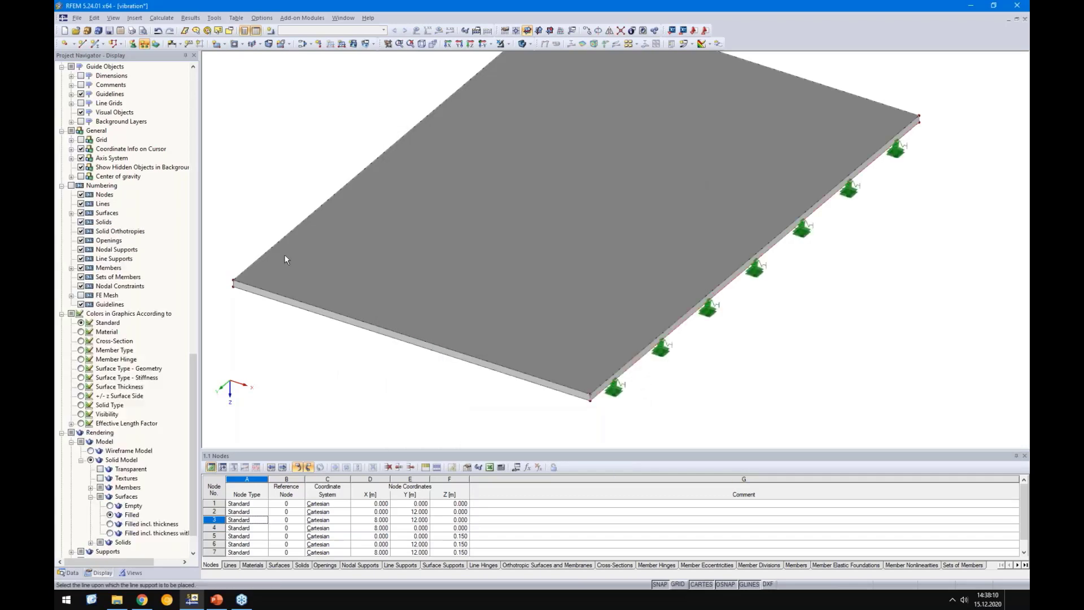
middle_click_drag(287, 332, 384, 332, "ctrl")
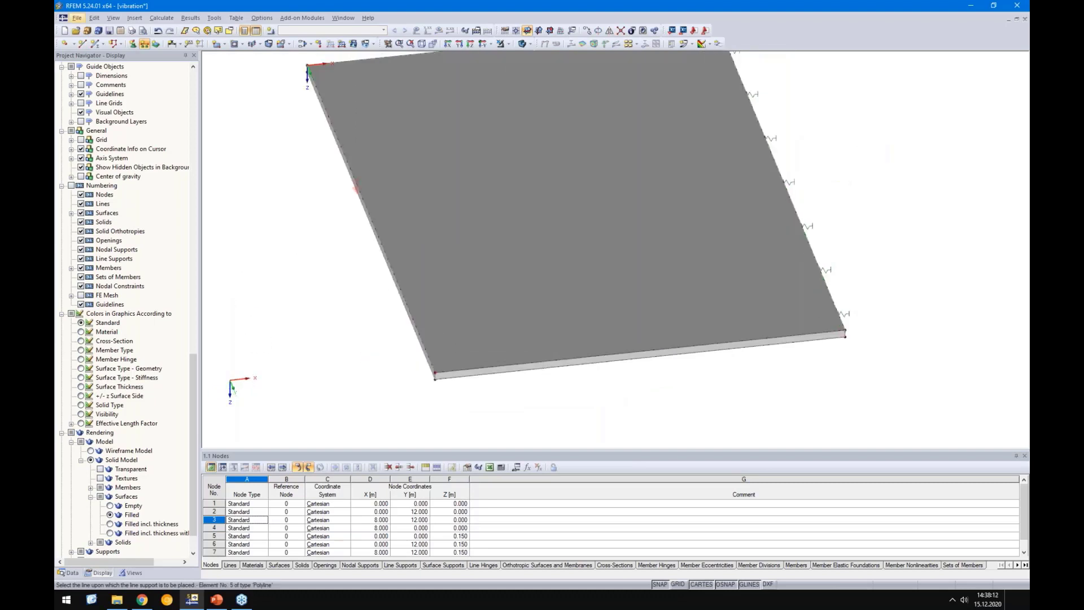
left_click(384, 254)
scroll(326, 381, "down", 3)
middle_click_drag(496, 391, 301, 387, "ctrl")
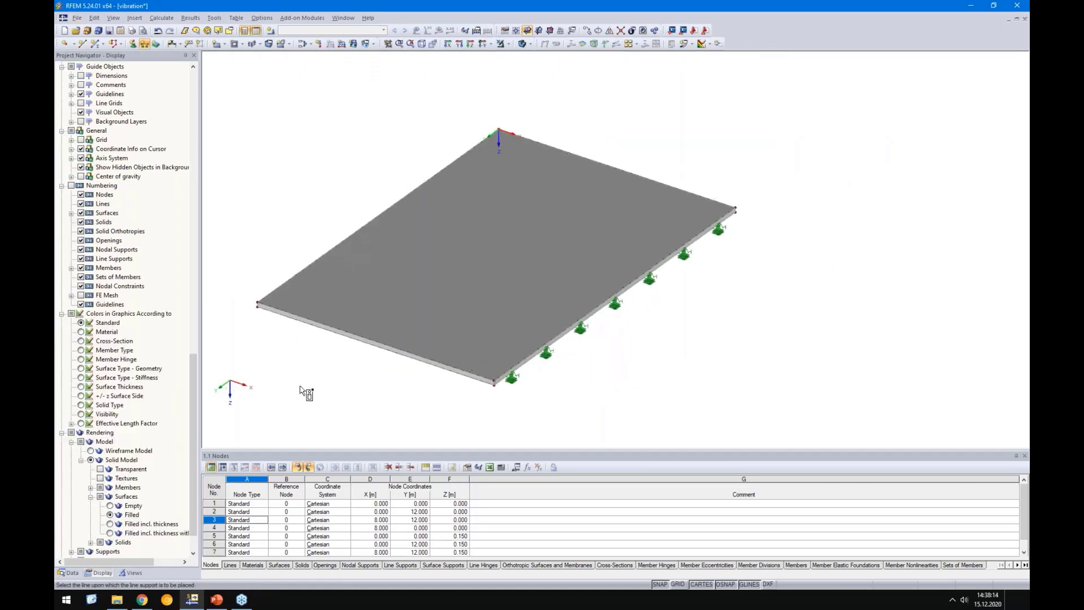
scroll(452, 394, "down", 1)
scroll(435, 397, "down", 1)
middle_click_drag(346, 320, 344, 259)
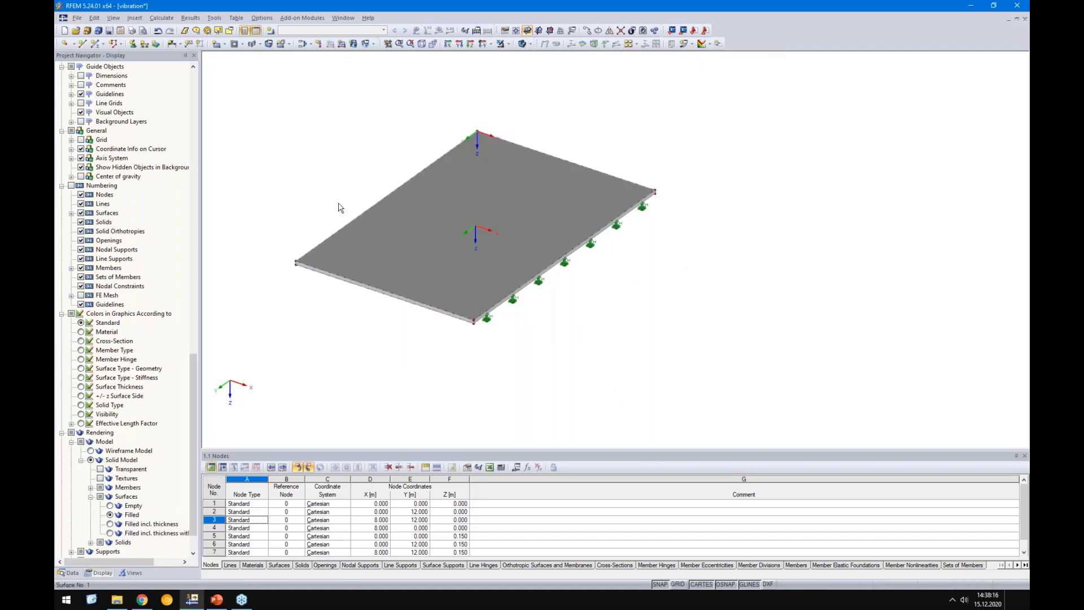
- Create a permanent load case LC1 named "mass" with its self-weight deactivated
left_click(271, 30)
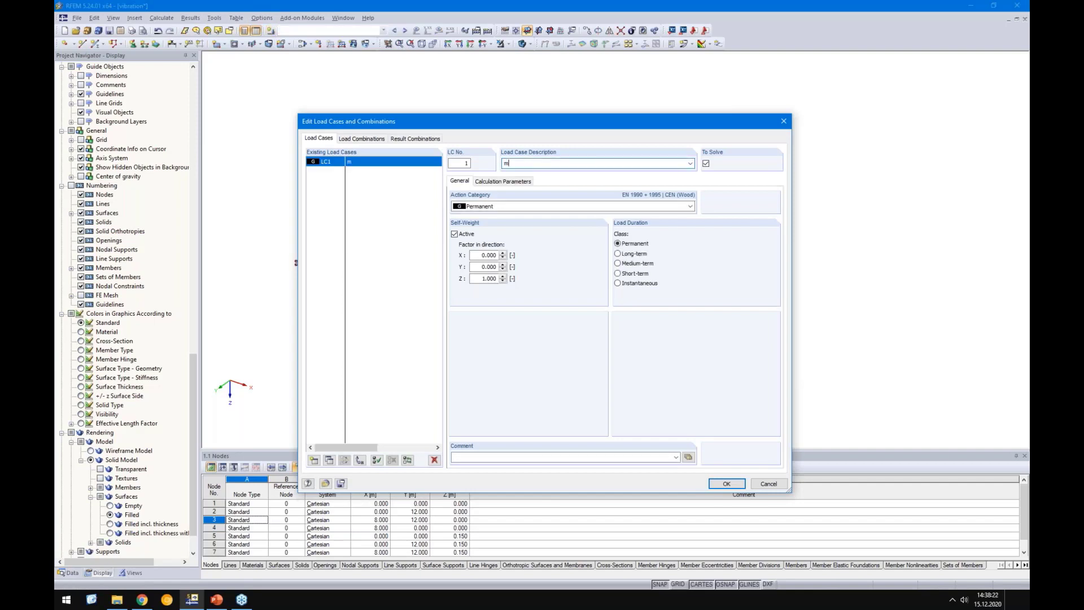
left_click(455, 234)
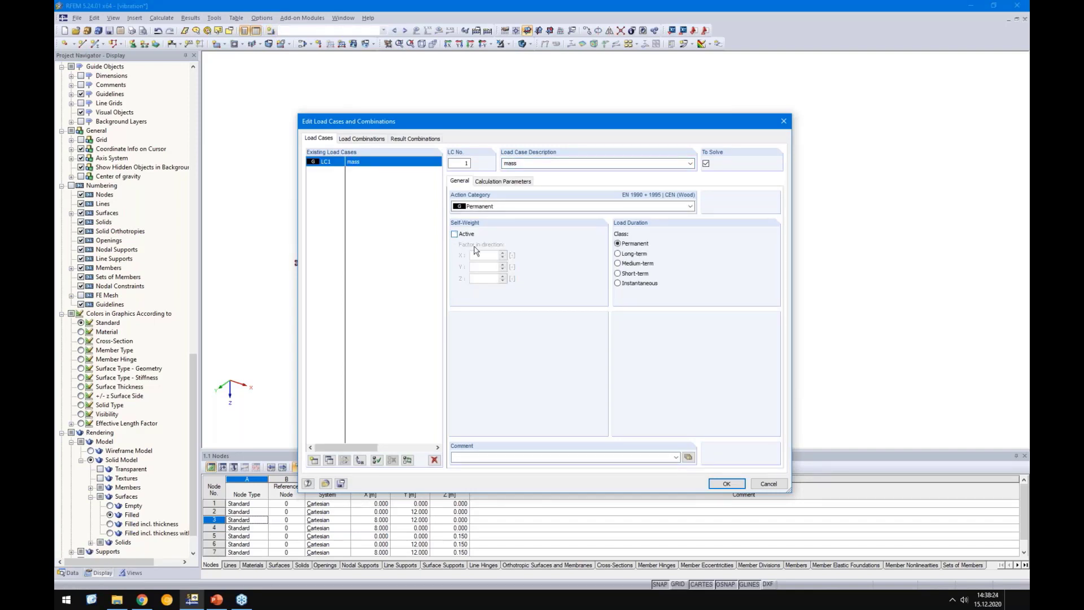
left_click(727, 484)
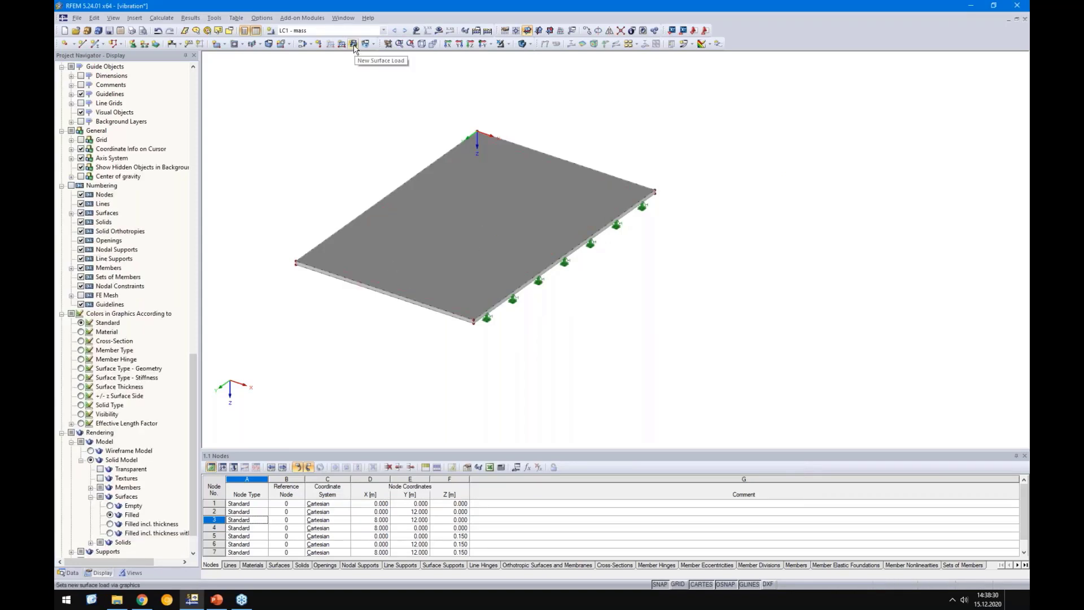
- Apply a uniform surface load of 5.95 kN/m² in global ZL direction to the slab's upper surface
left_click(354, 45)
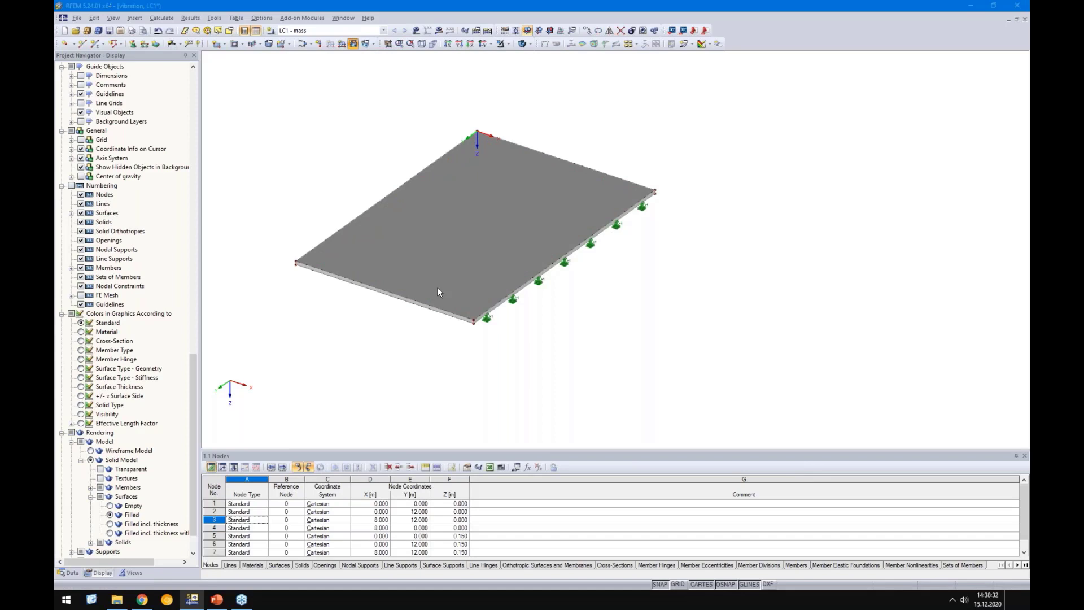
left_click(450, 353)
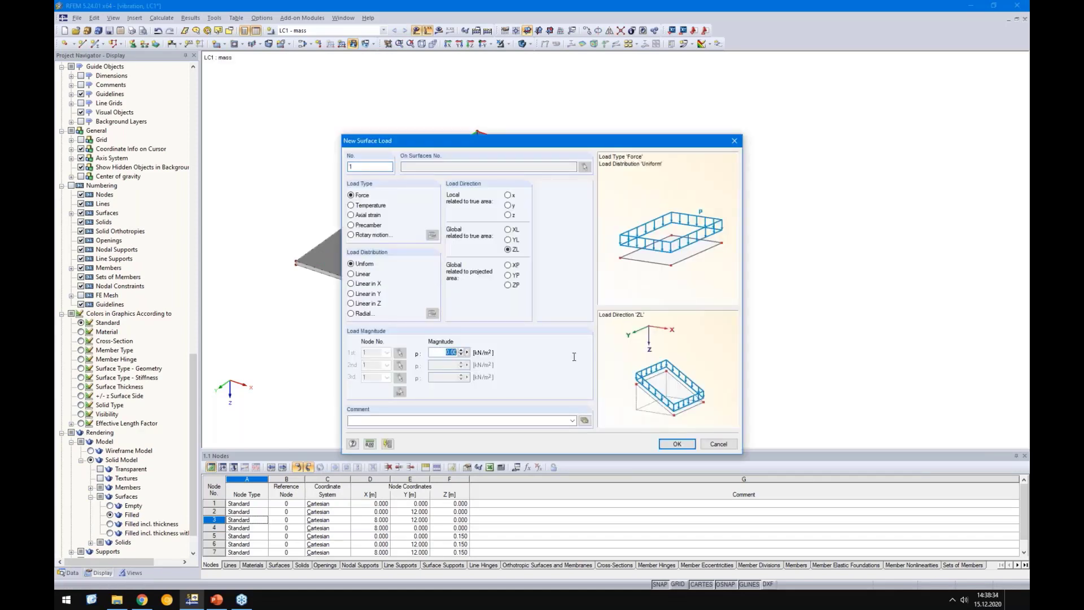
type("5.95")
key("Return")
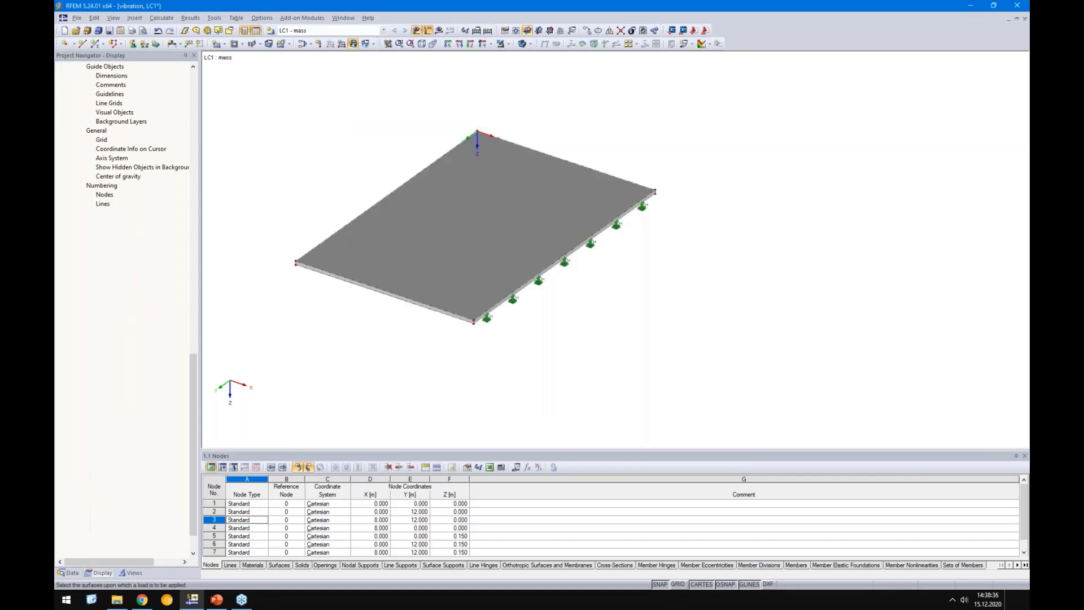
left_click(508, 271)
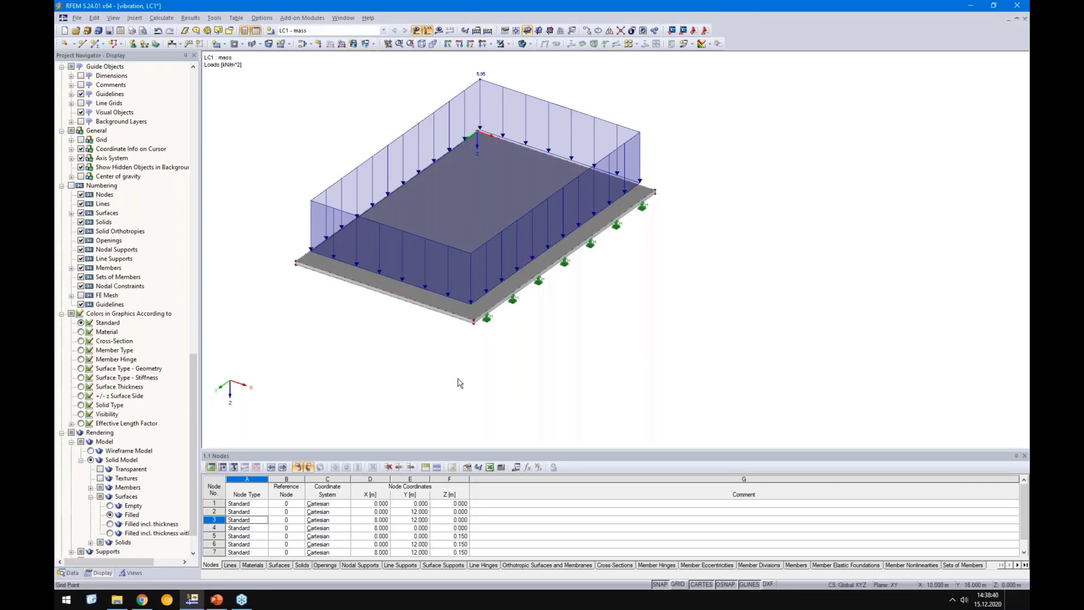
- Set the FE mesh target element length to 0.200 m and generate the mesh
left_click(162, 18)
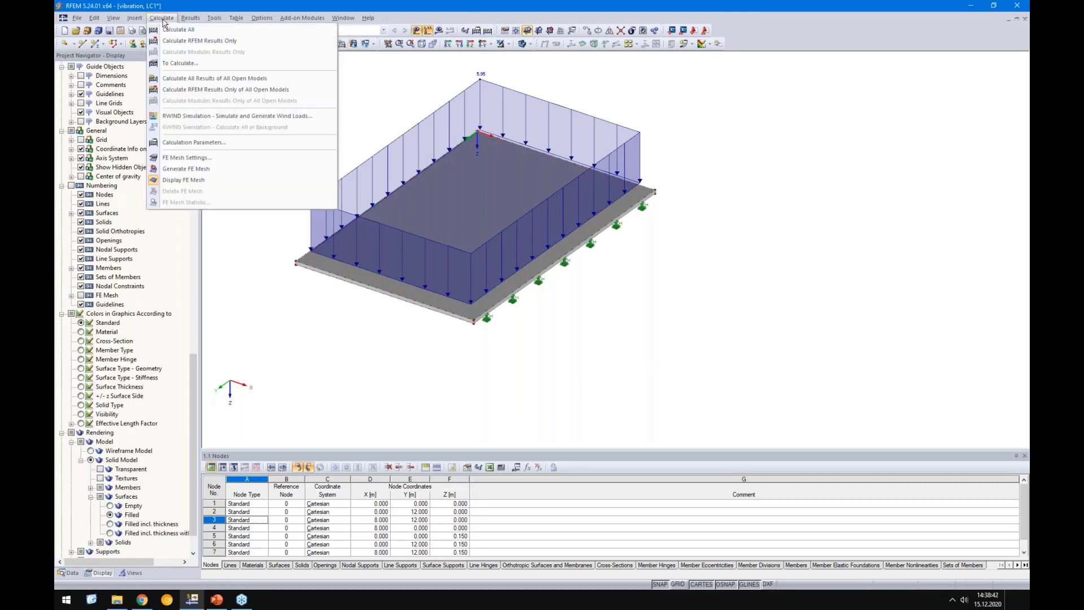
left_click(169, 159)
double_click(436, 181)
type("0,2")
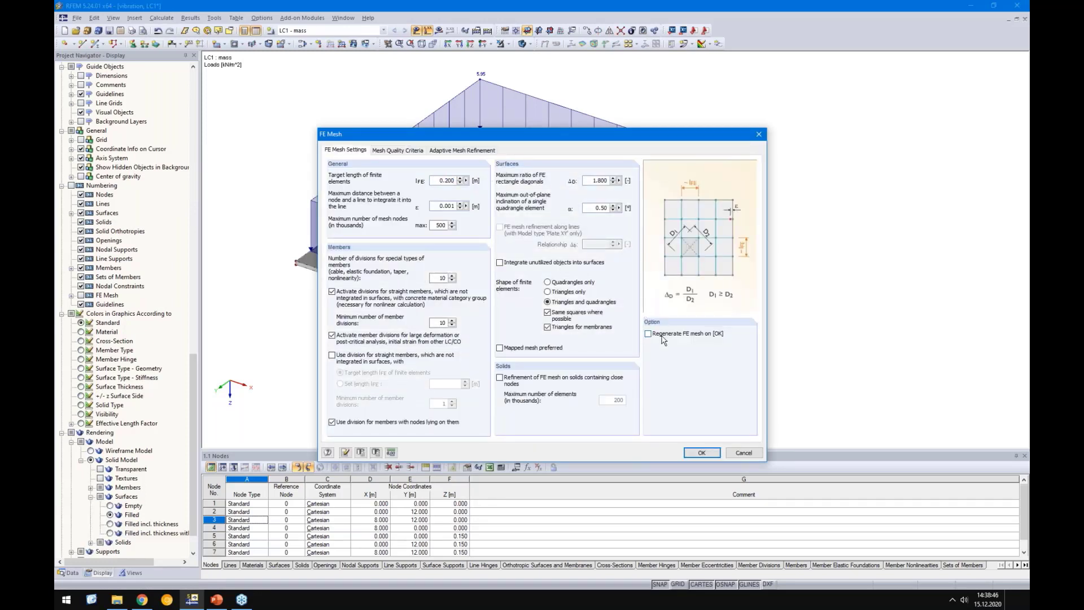
left_click(702, 453)
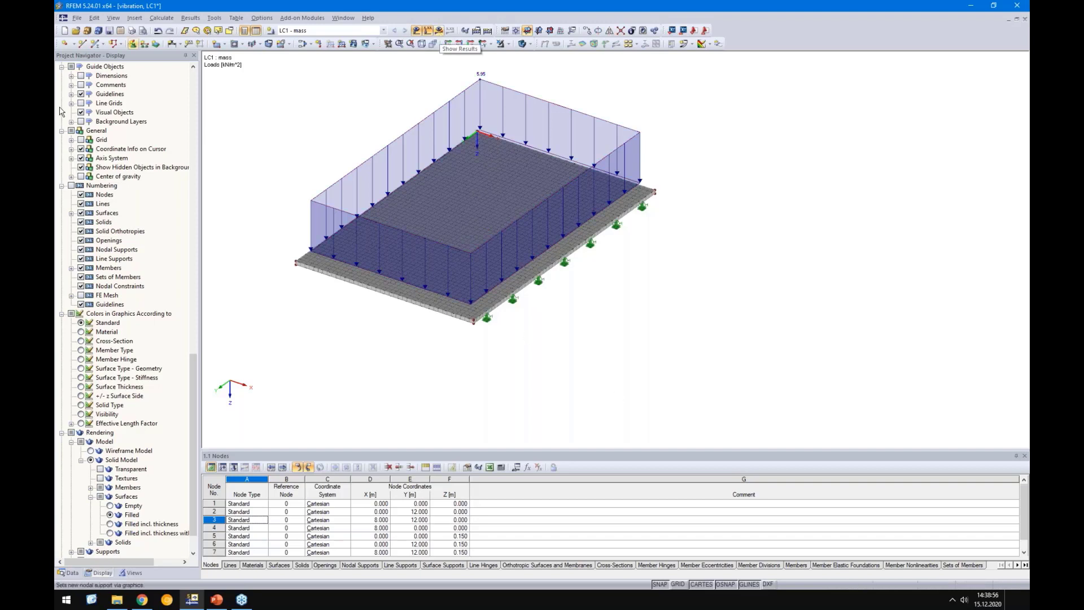
- Copy the slab's upper surface together with its load to a free area beside the original slab
scroll(418, 418, "down", 1)
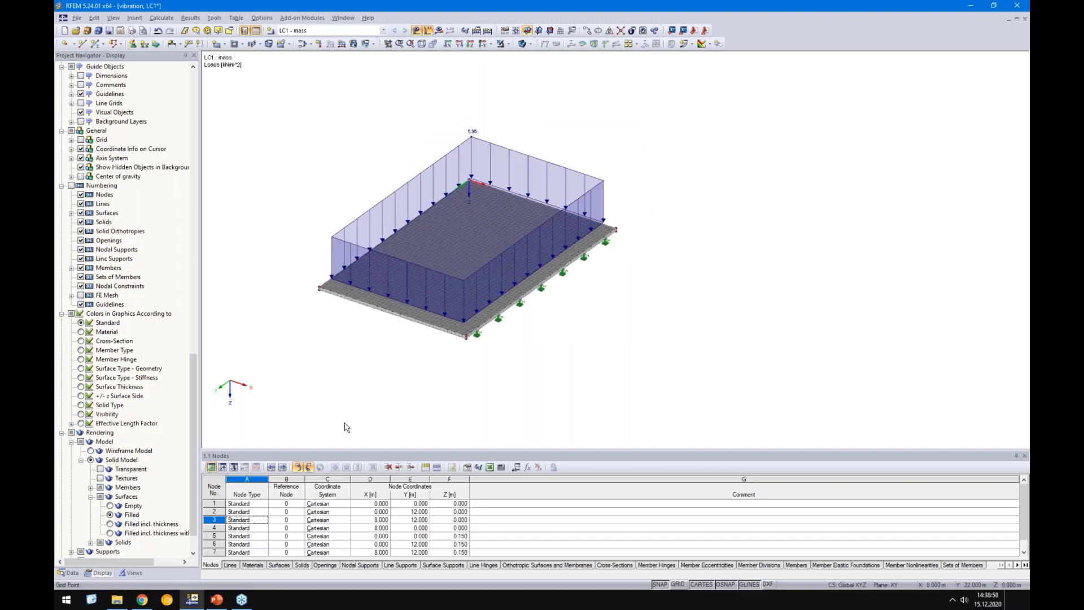
middle_click_drag(344, 424, 490, 497, "ctrl")
left_click(680, 584)
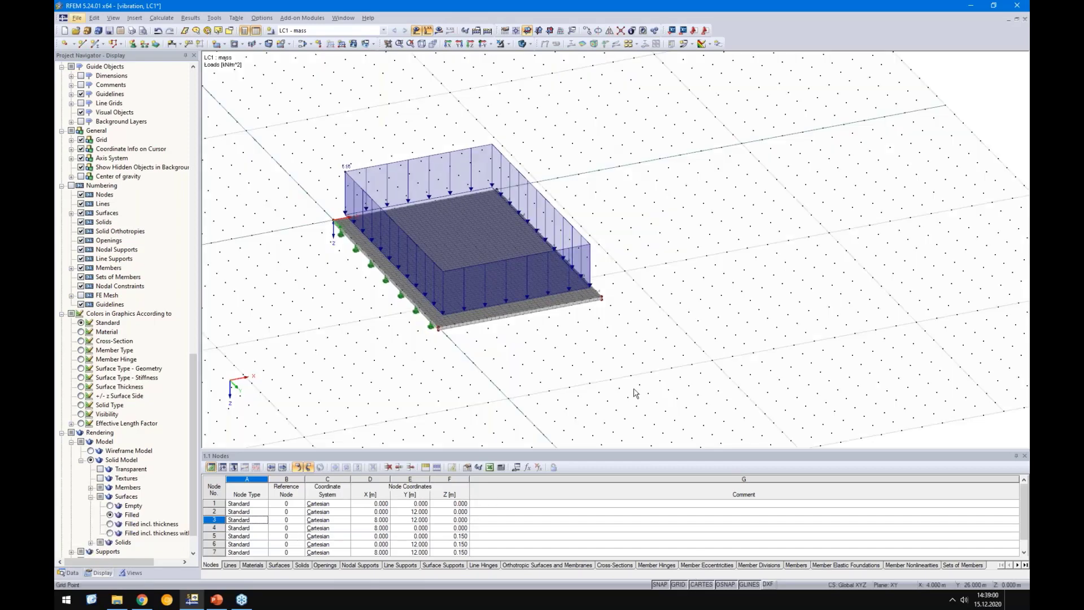
scroll(627, 377, "up", 2)
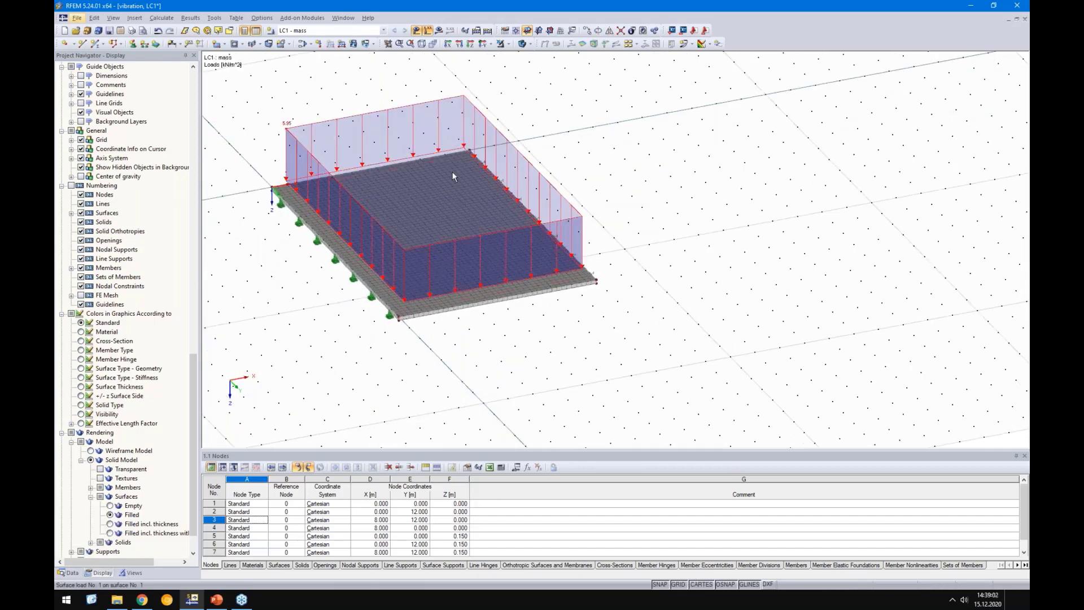
left_click(436, 236)
left_click_drag(464, 124, 846, 86, "ctrl")
left_click(786, 287)
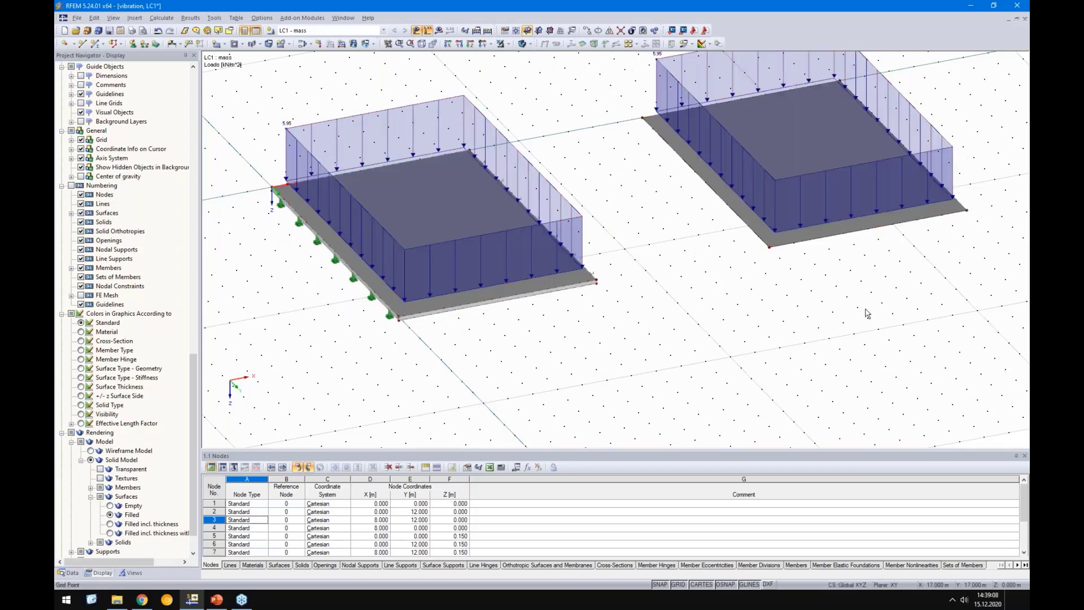
middle_click_drag(860, 325, 670, 347, "ctrl")
left_click(678, 585)
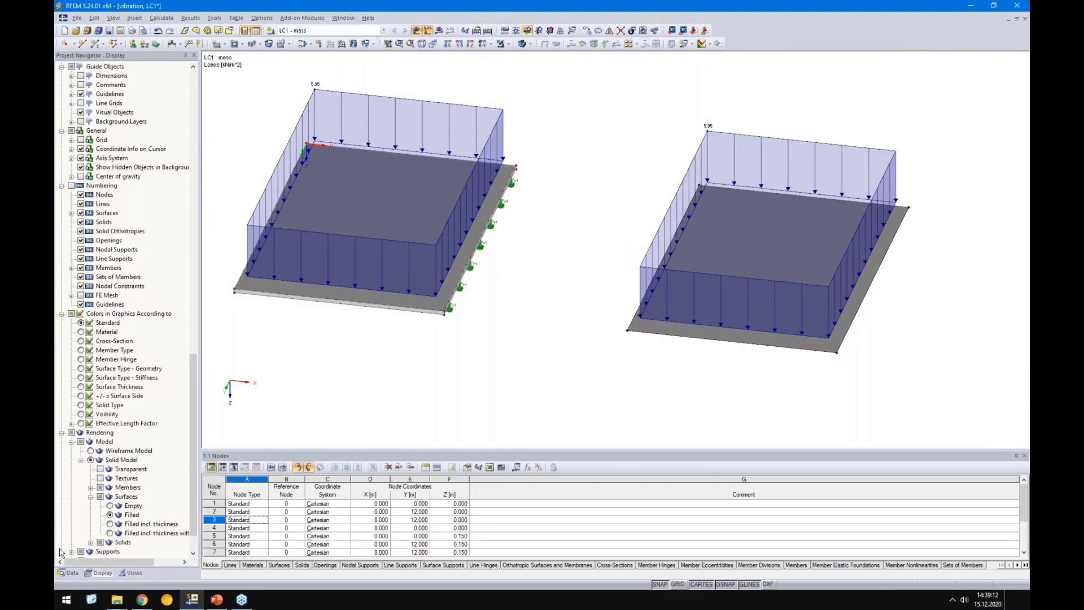
- Start a new surface release and assign it to the copied surface, No. 3
left_click(67, 573)
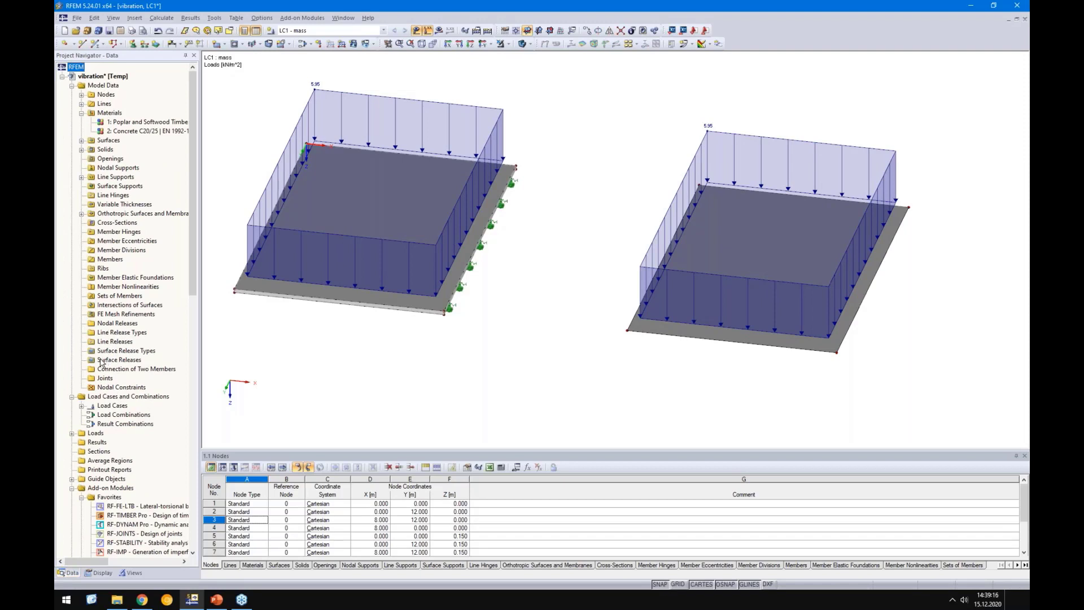
right_click(101, 362)
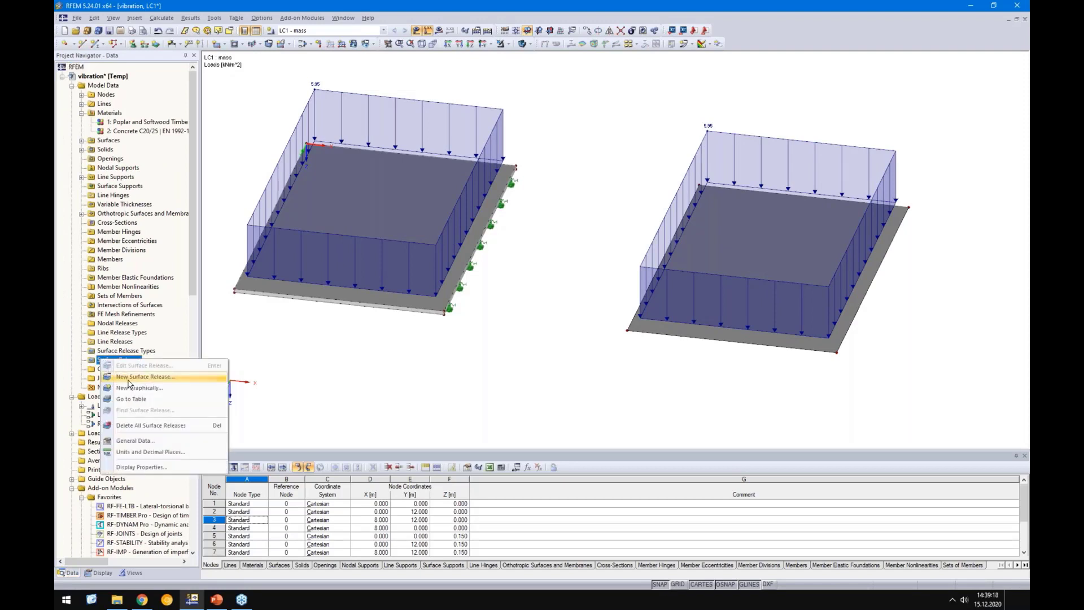
left_click(128, 380)
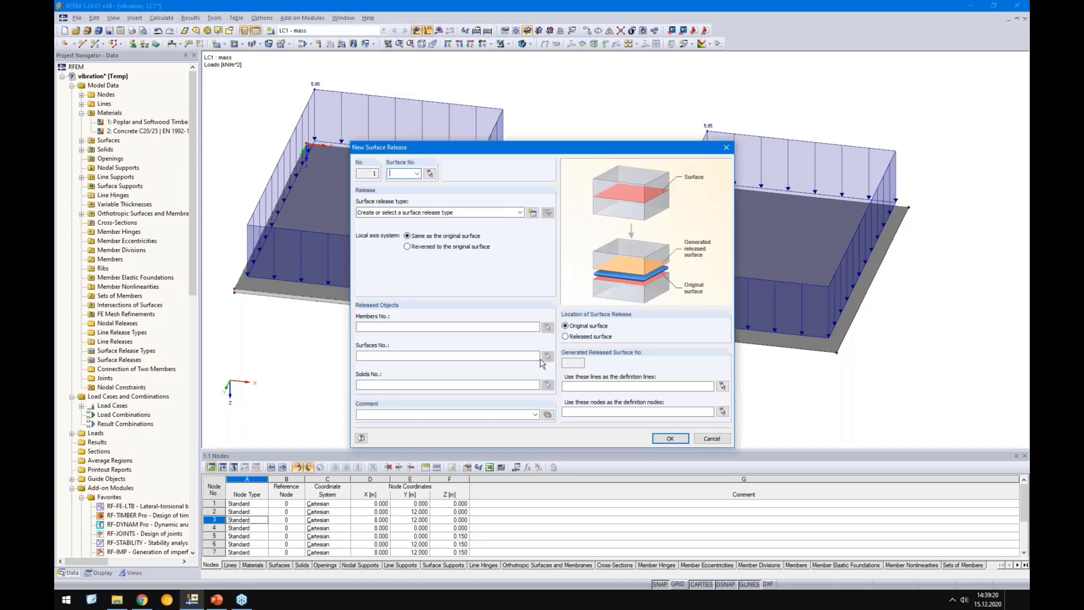
left_click(431, 174)
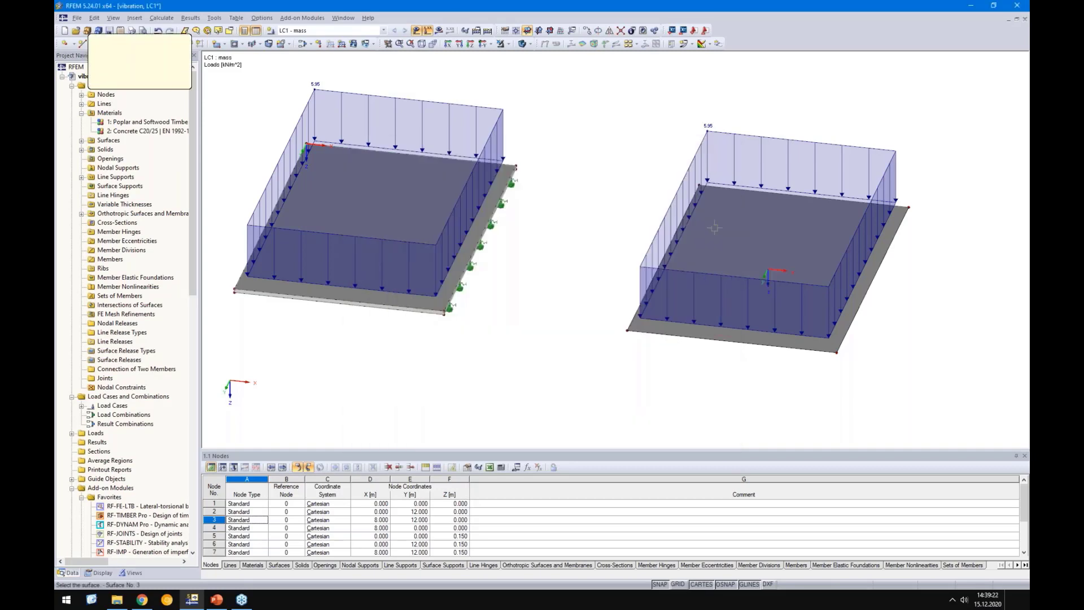
left_click(714, 225)
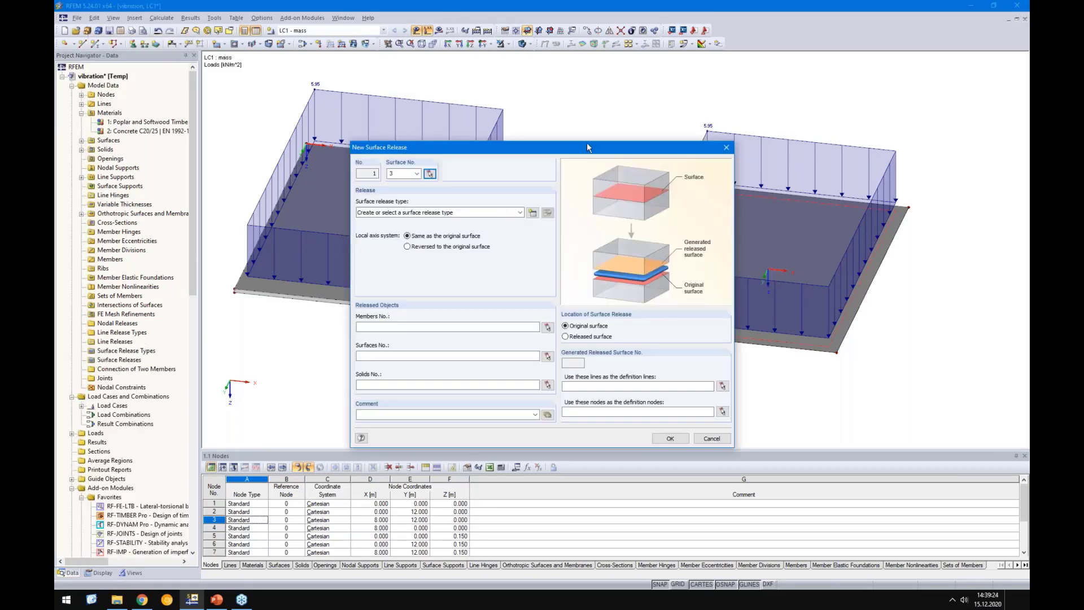
left_click_drag(574, 146, 439, 110)
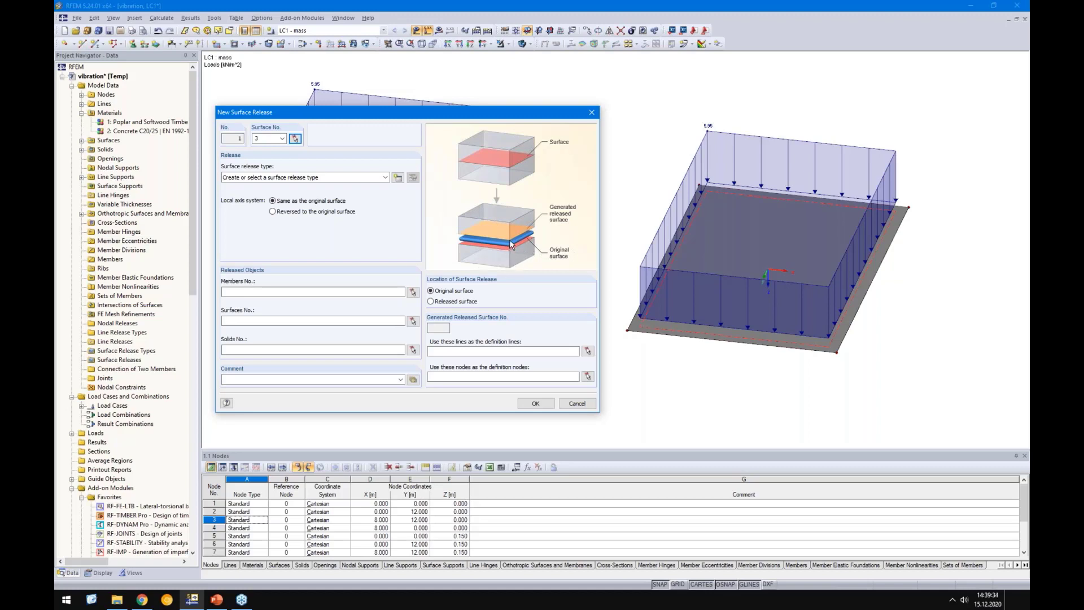
- Start a surface release type with ux and uy released and set its X spring constant to 1720000 kN/m³
left_click(399, 178)
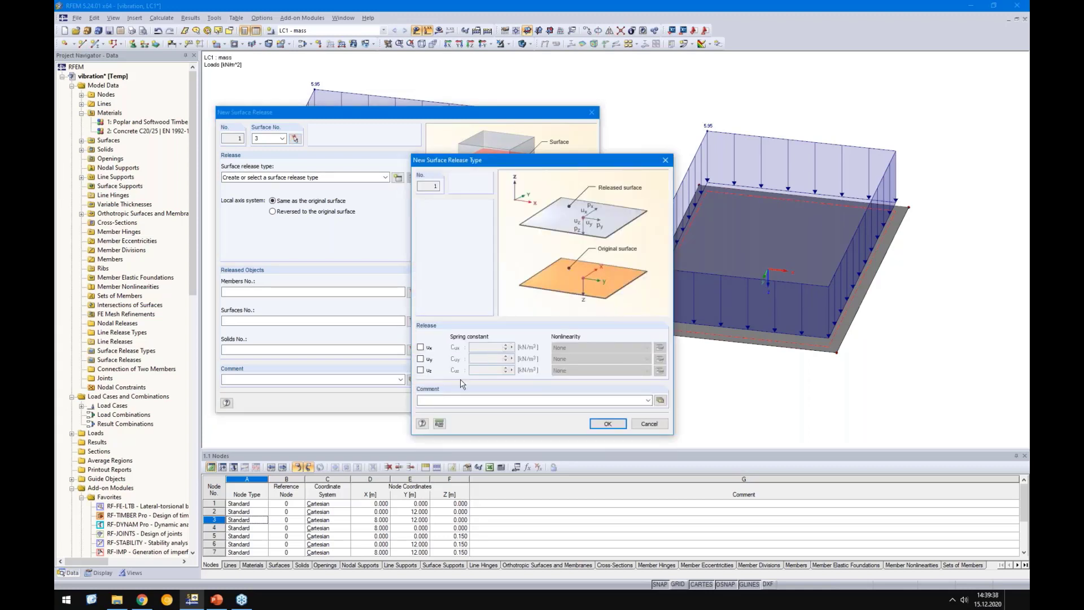
left_click(420, 347)
left_click(420, 359)
left_click_drag(484, 347, 553, 345)
type("1720000")
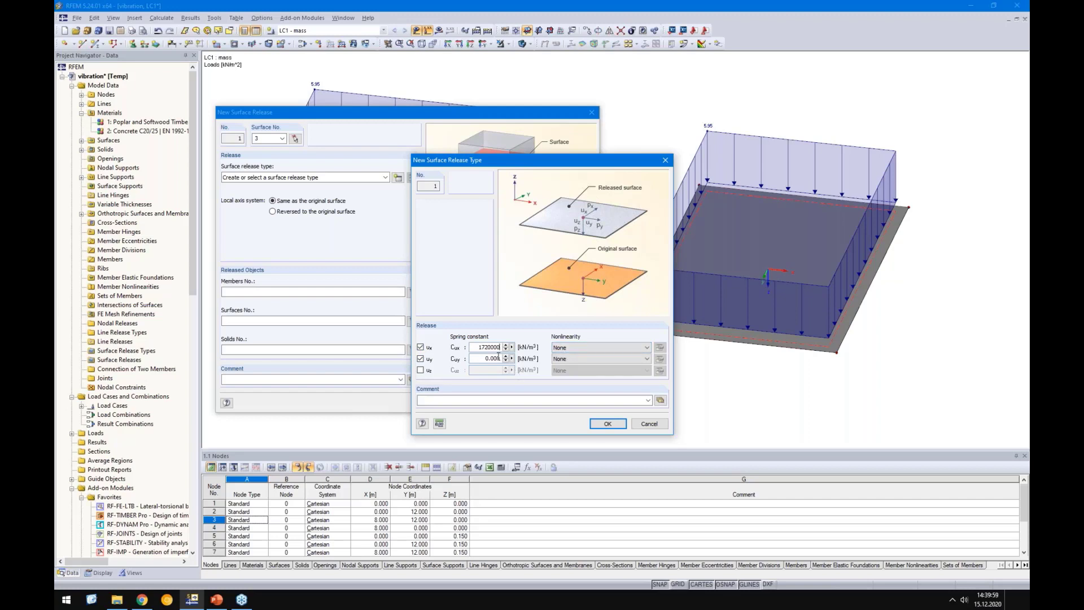
- Set the release type's Y spring constant to 172 kN/m³ and create the surface release
left_click(494, 359)
double_click(494, 358)
type("172")
key("Tab")
left_click(609, 424)
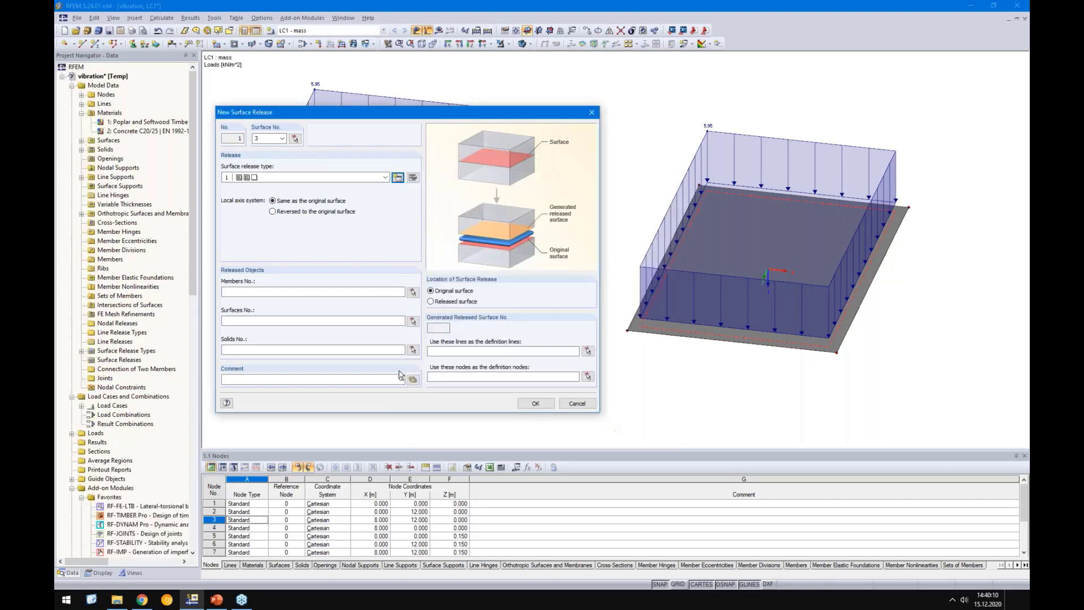
left_click(257, 320)
left_click(533, 406)
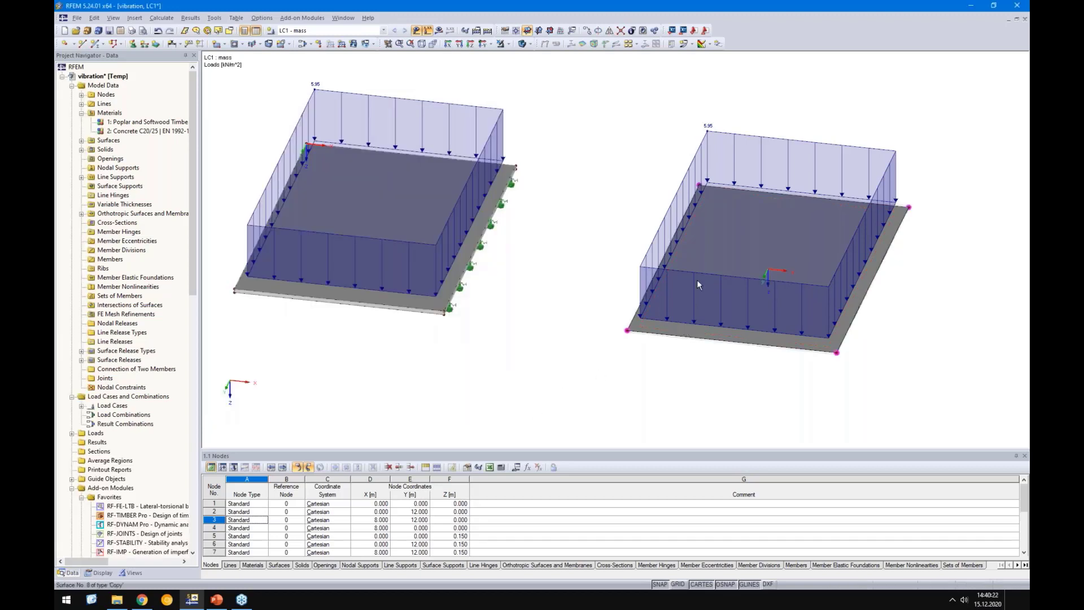
- Change the surface generated by the release, No. 8, to orthotropic stiffness with a constant thickness of 200 mm
left_click(720, 256)
left_click(508, 271)
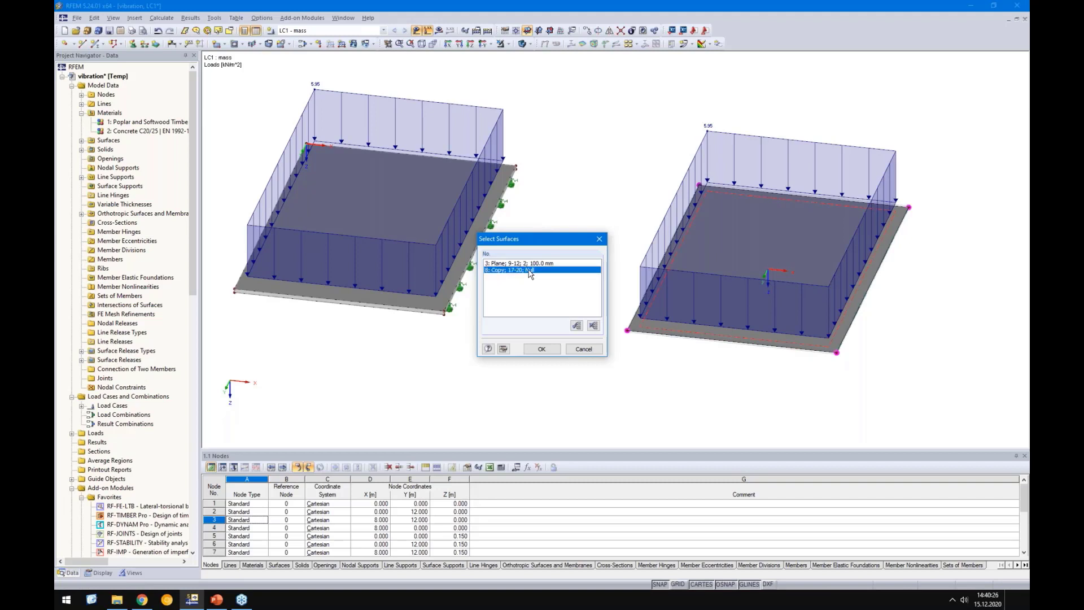
left_click(505, 350)
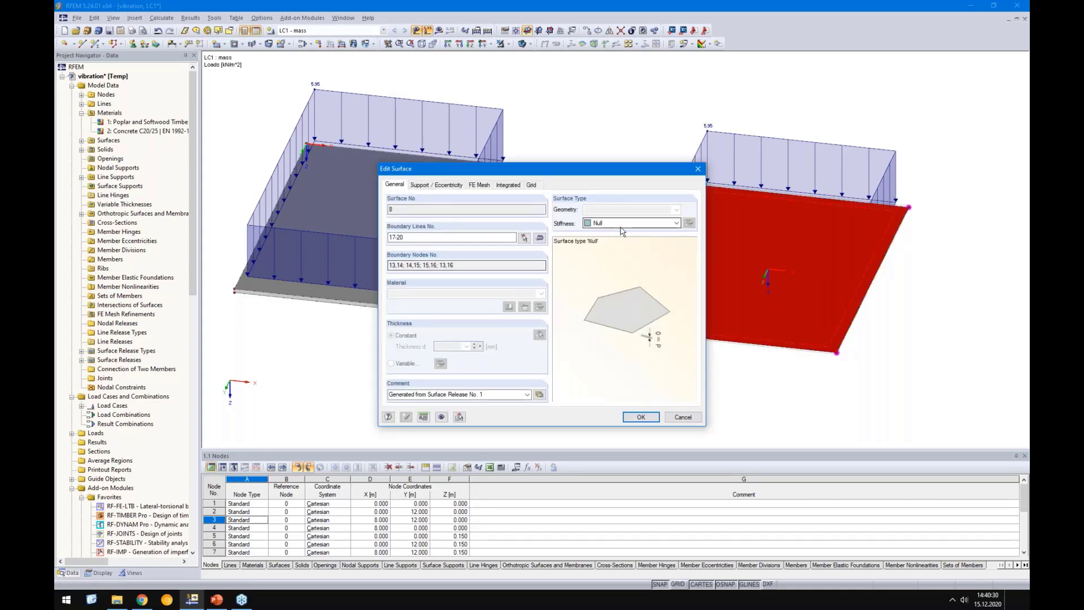
left_click(621, 224)
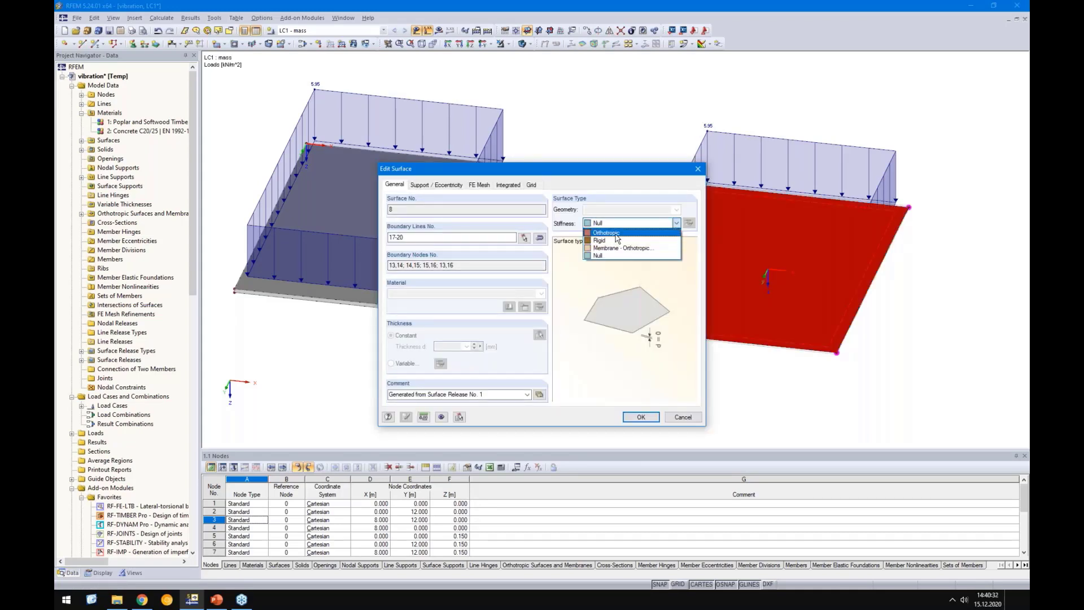
left_click(618, 236)
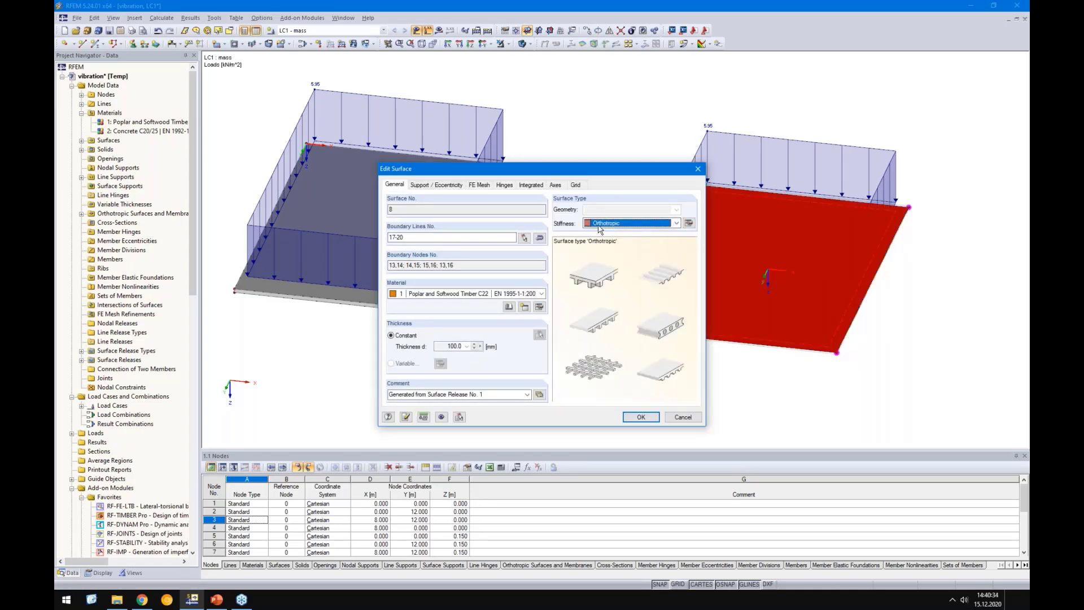
left_click(689, 223)
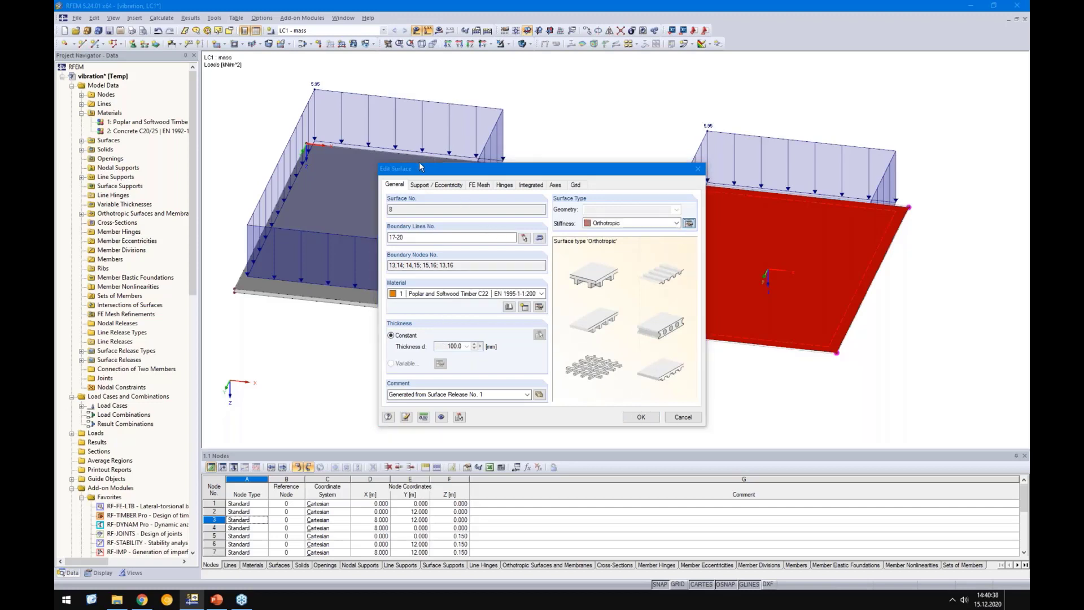
left_click(373, 167)
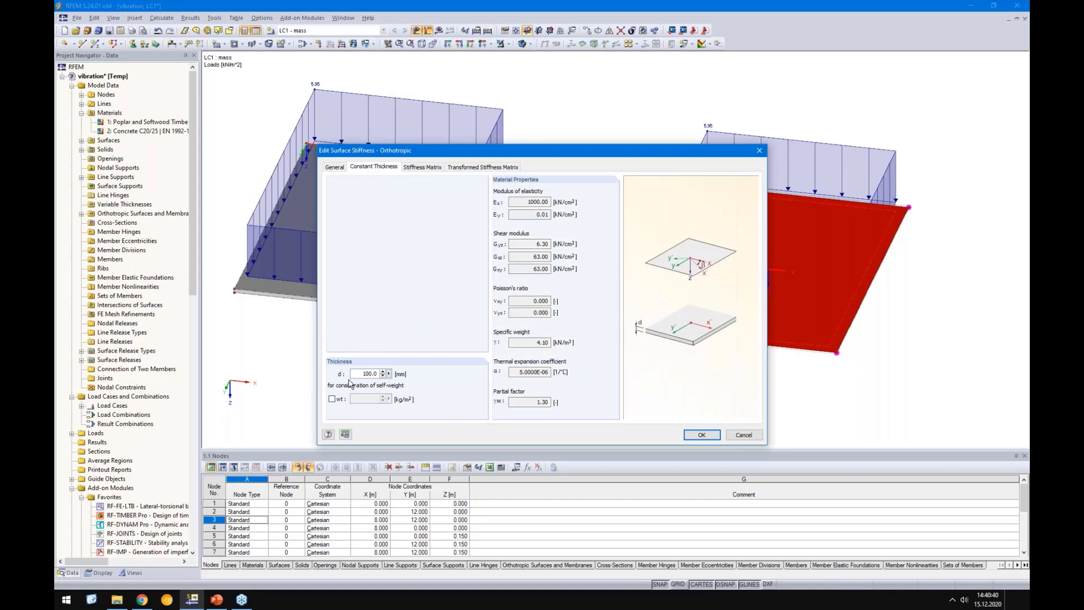
left_click(701, 433)
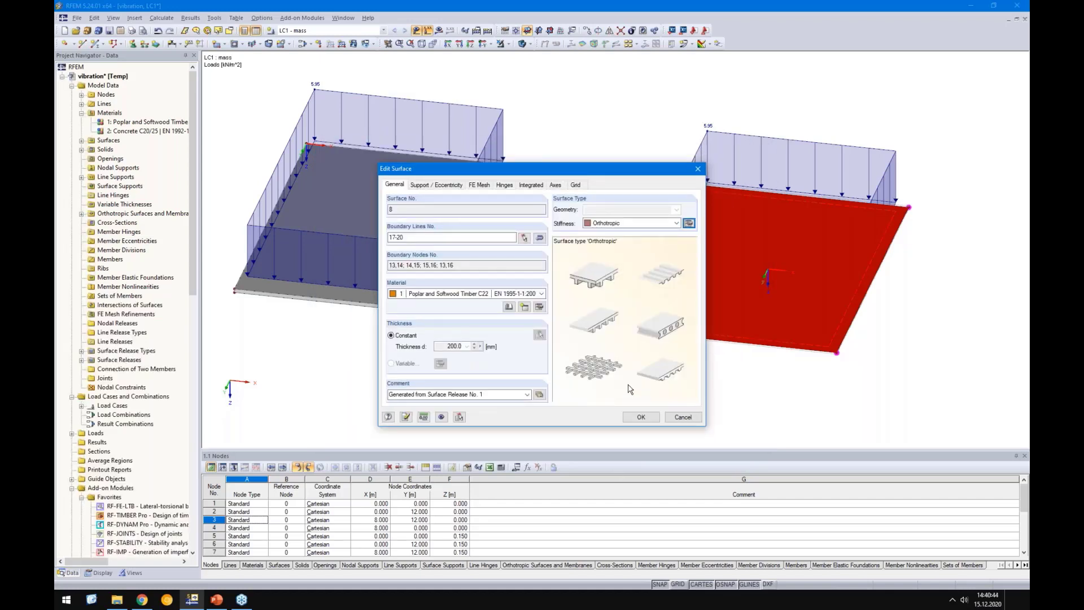
left_click(640, 417)
- Enter an eccentricity for the copied 100 mm concrete surface, No. 3
middle_click_drag(514, 386, 730, 300, "ctrl")
double_click(730, 217)
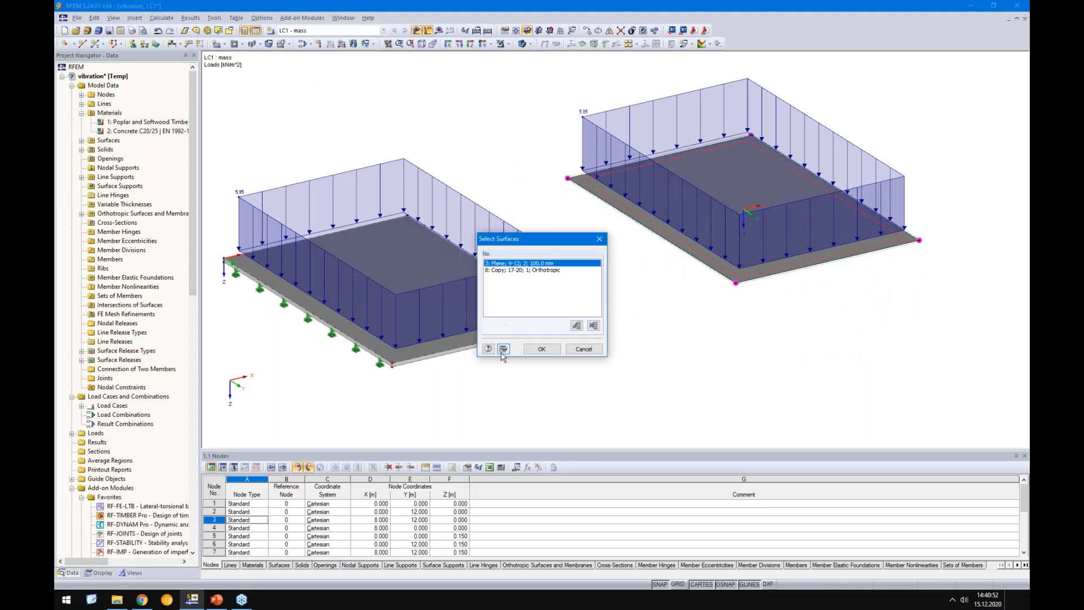
key("Return")
left_click(435, 186)
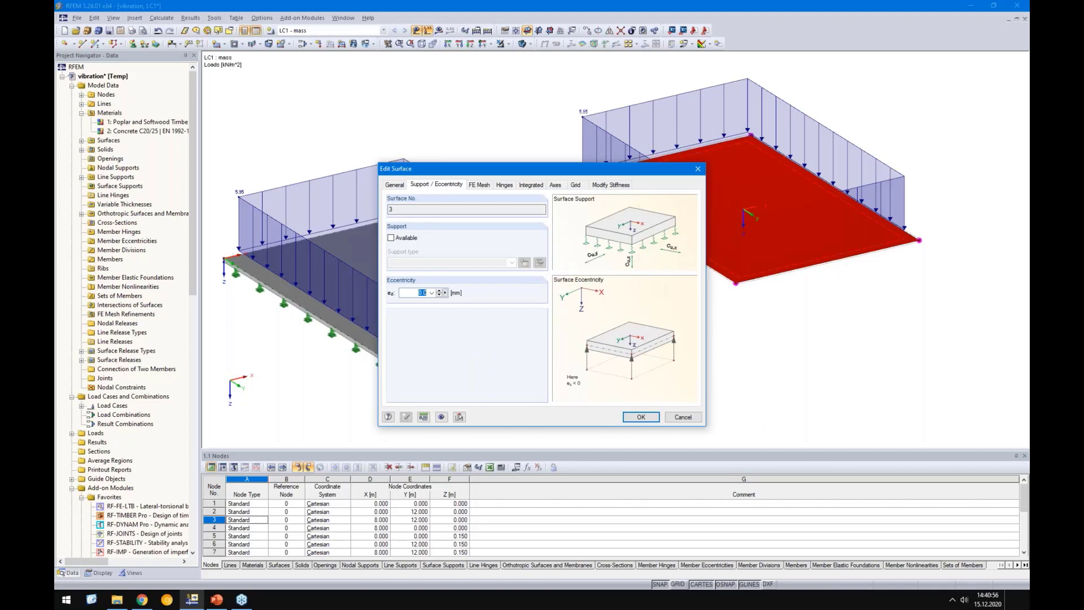
key("BackSpace")
key("Return")
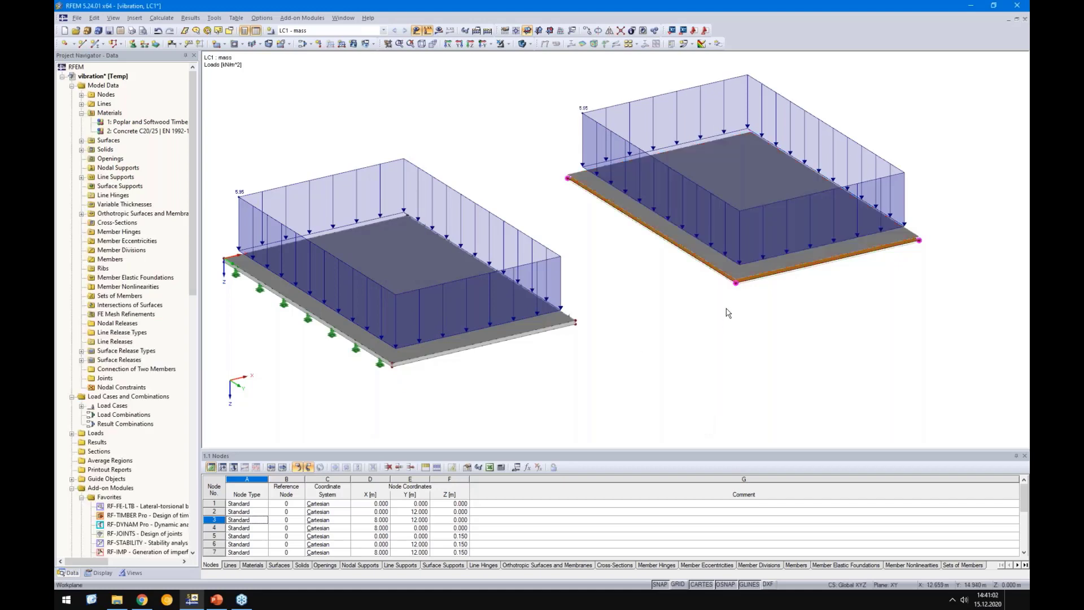
- Place a line support on line 17, generated from the surface release, along one long edge of the second slab
scroll(728, 316, "up", 5)
middle_click_drag(750, 335, 298, 153)
scroll(565, 373, "down", 3)
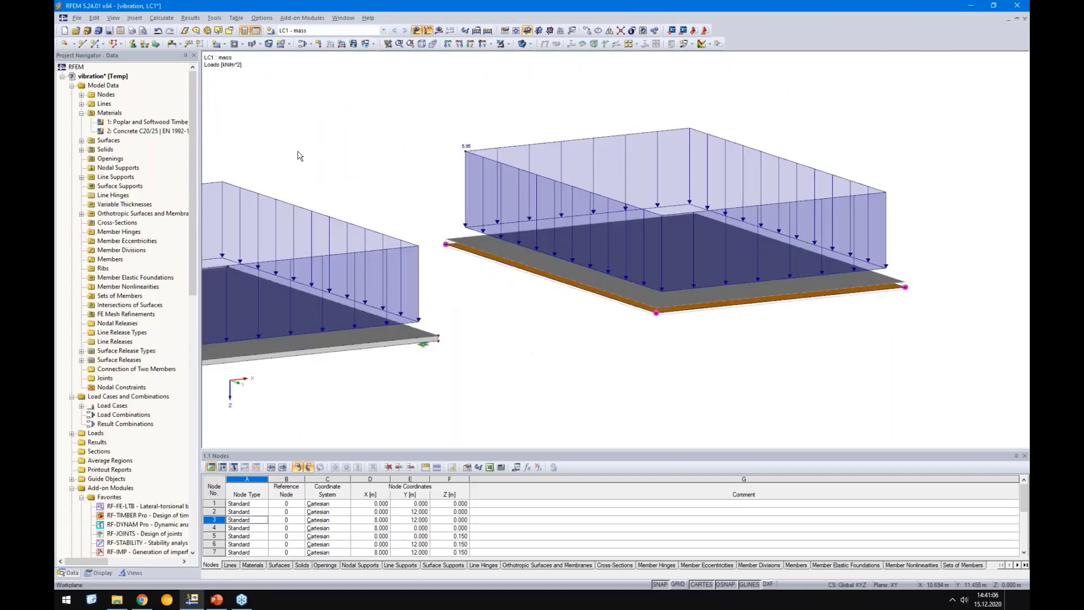
scroll(440, 222, "up", 1)
left_click(636, 389)
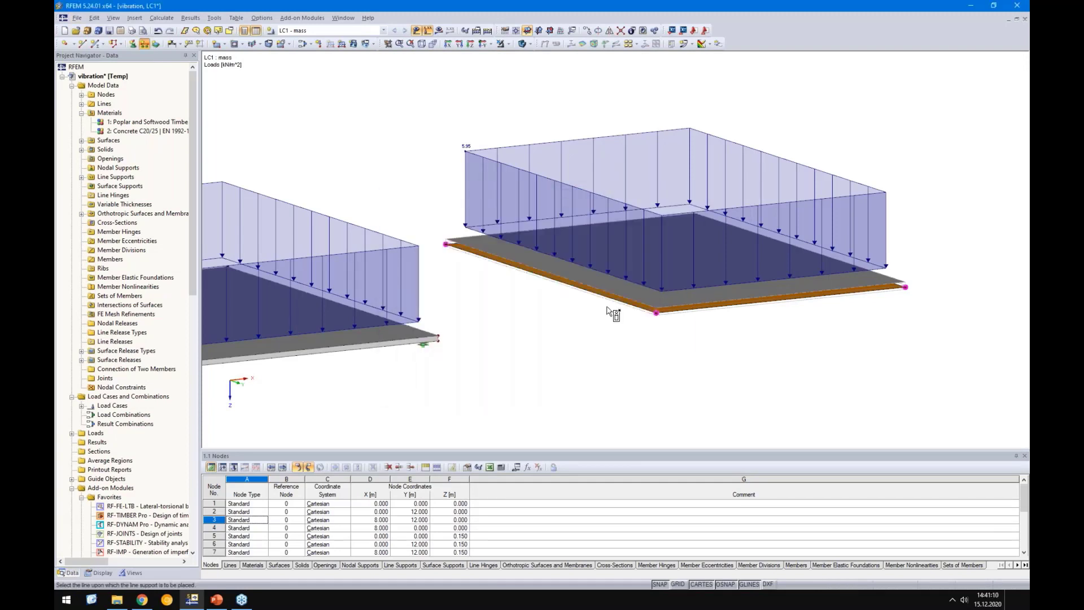
left_click(608, 298)
left_click(517, 270)
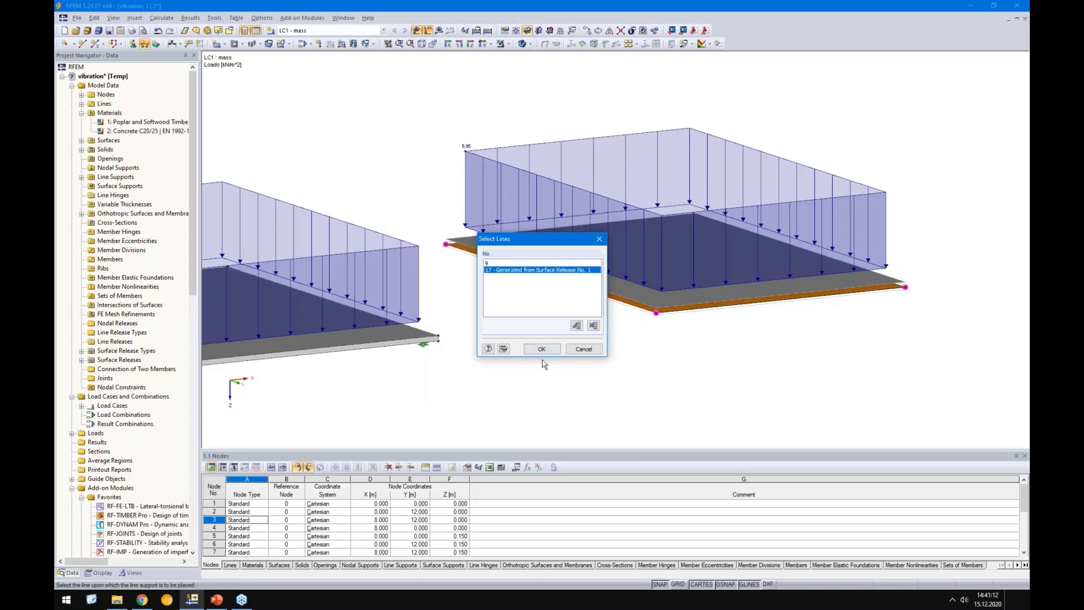
left_click(541, 349)
- Place a line support on the line generated from the surface release along the opposite long edge of the second slab
middle_click_drag(857, 358, 450, 382, "ctrl")
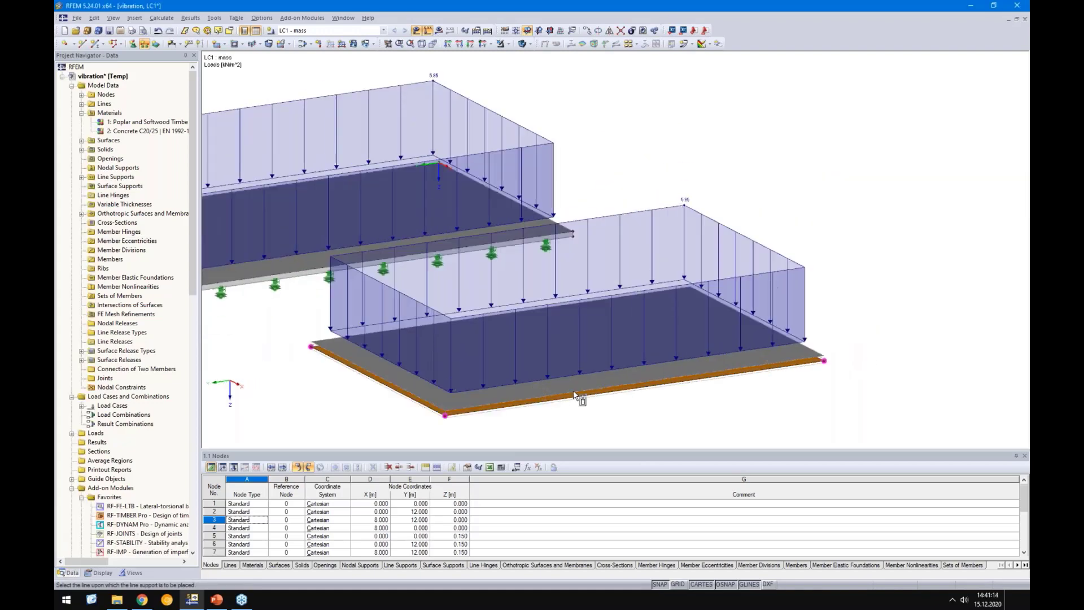
scroll(577, 394, "up", 1)
scroll(577, 394, "up", 3)
left_click(575, 410)
left_click(510, 272)
left_click(537, 348)
scroll(508, 283, "down", 5)
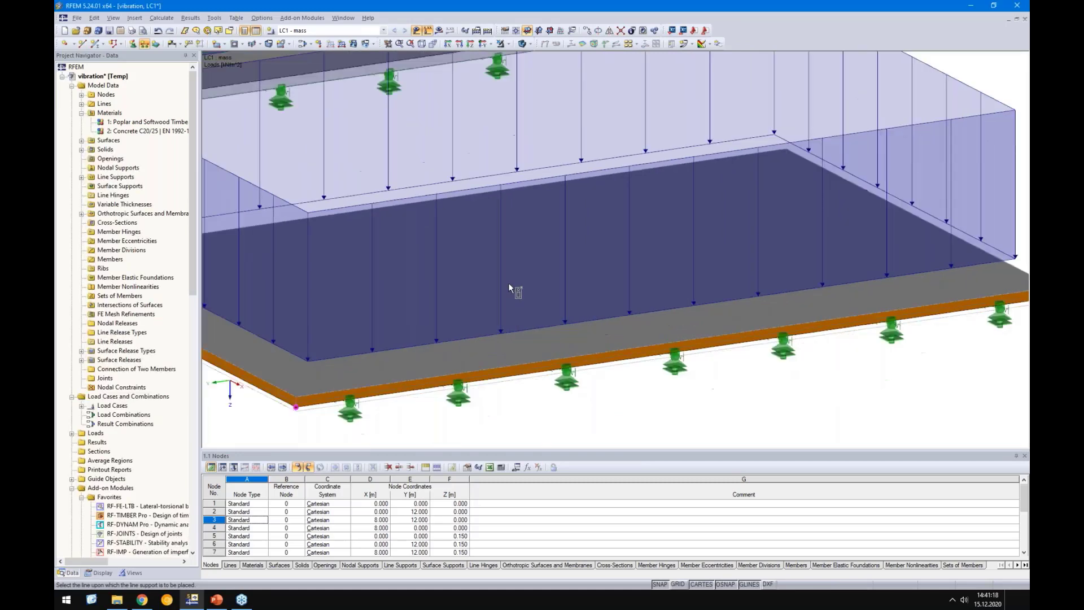
middle_click_drag(305, 363, 559, 402, "ctrl")
scroll(599, 384, "down", 1)
scroll(560, 364, "down", 1)
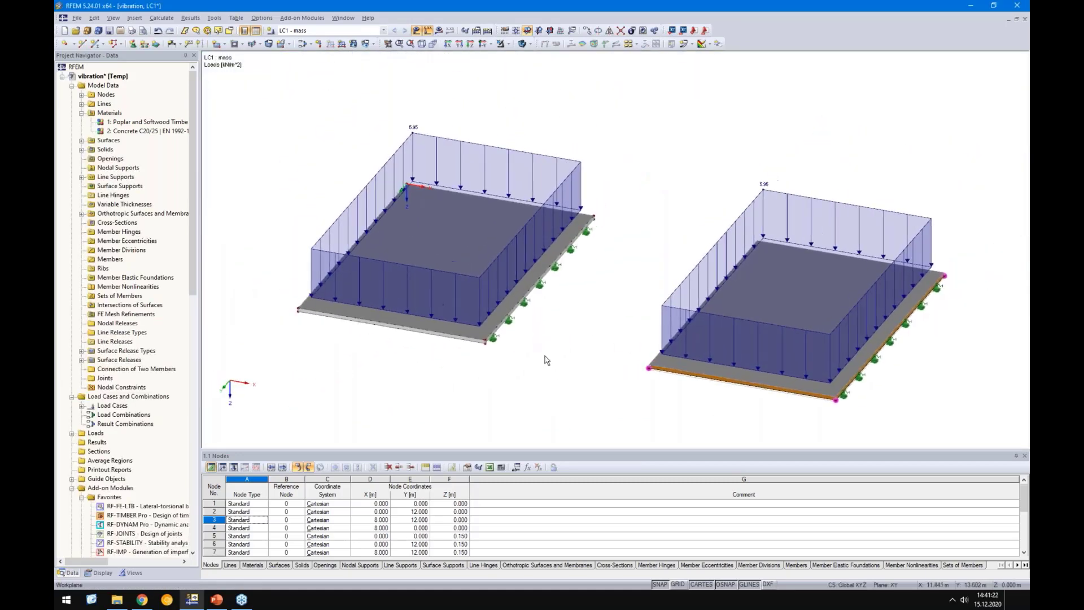
- Calculate load case LC1 and meanwhile consult the reference results slide of the floor slab example in PowerPoint
left_click(437, 31)
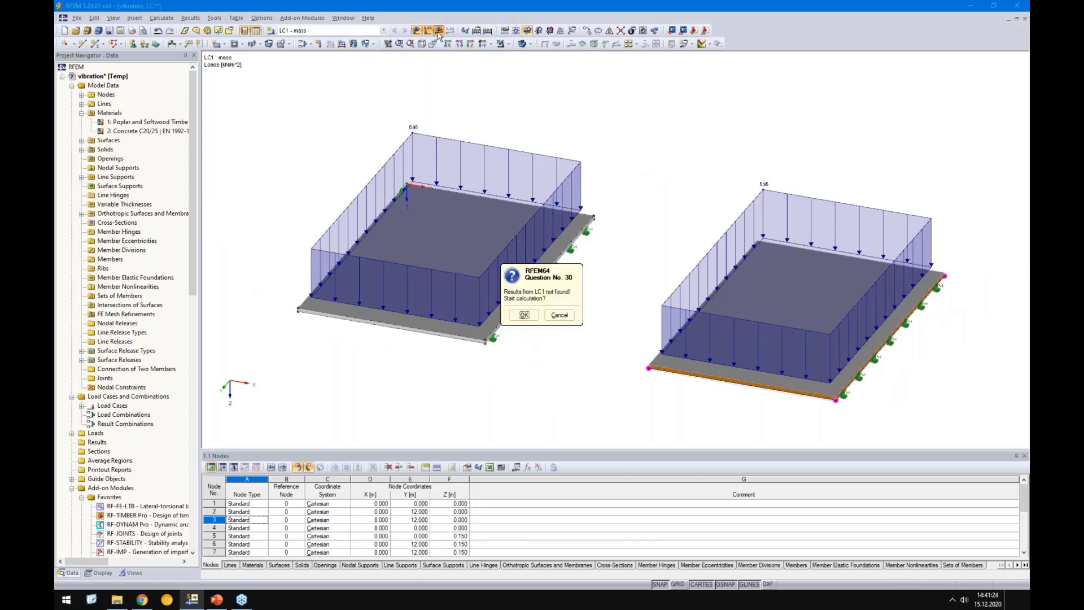
left_click(220, 601)
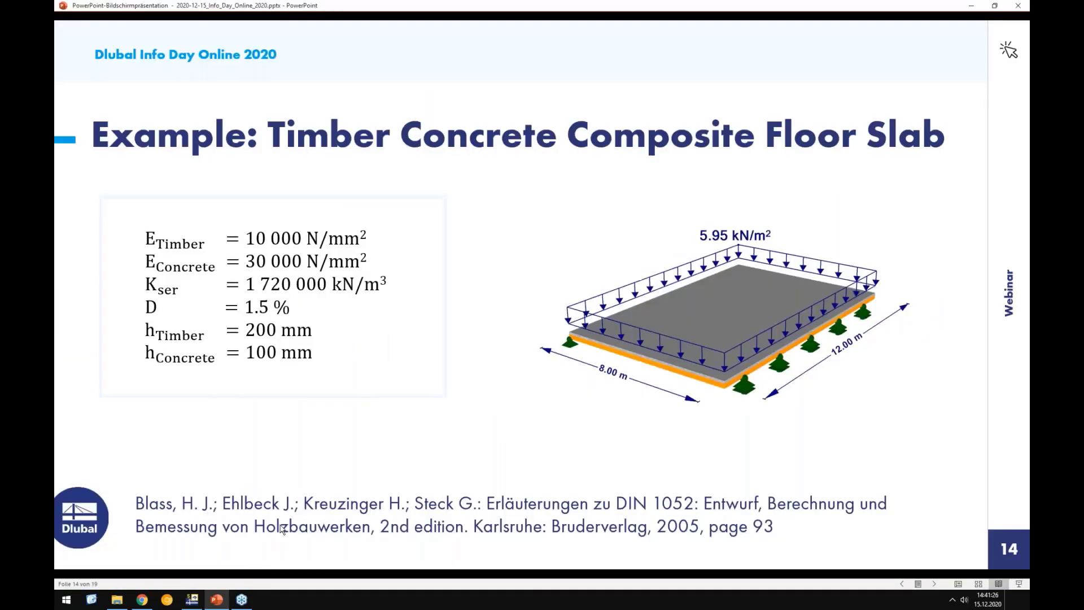
left_click(420, 353)
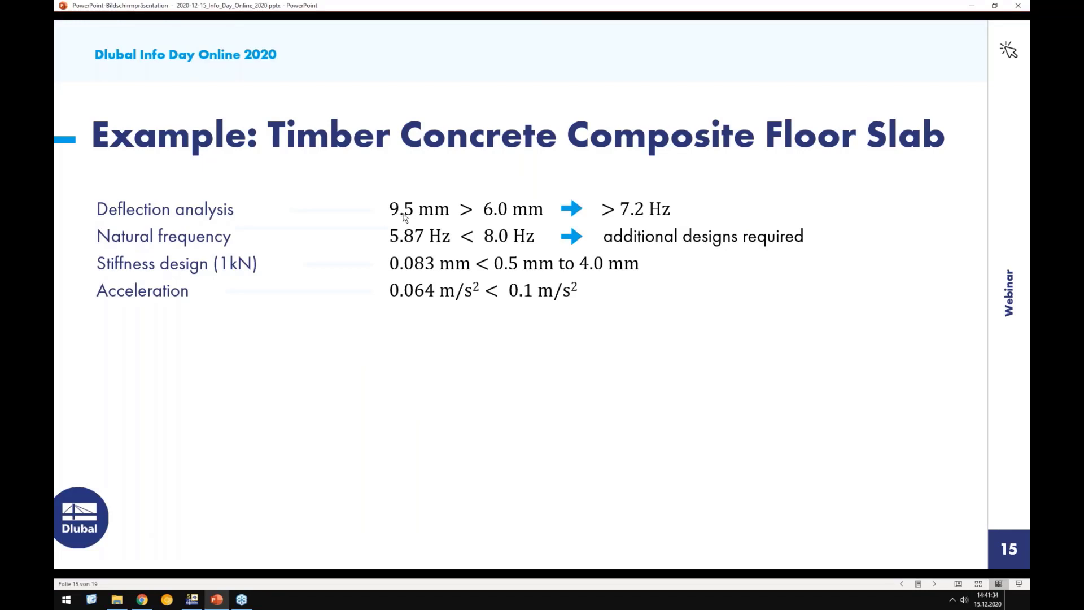
left_click(192, 599)
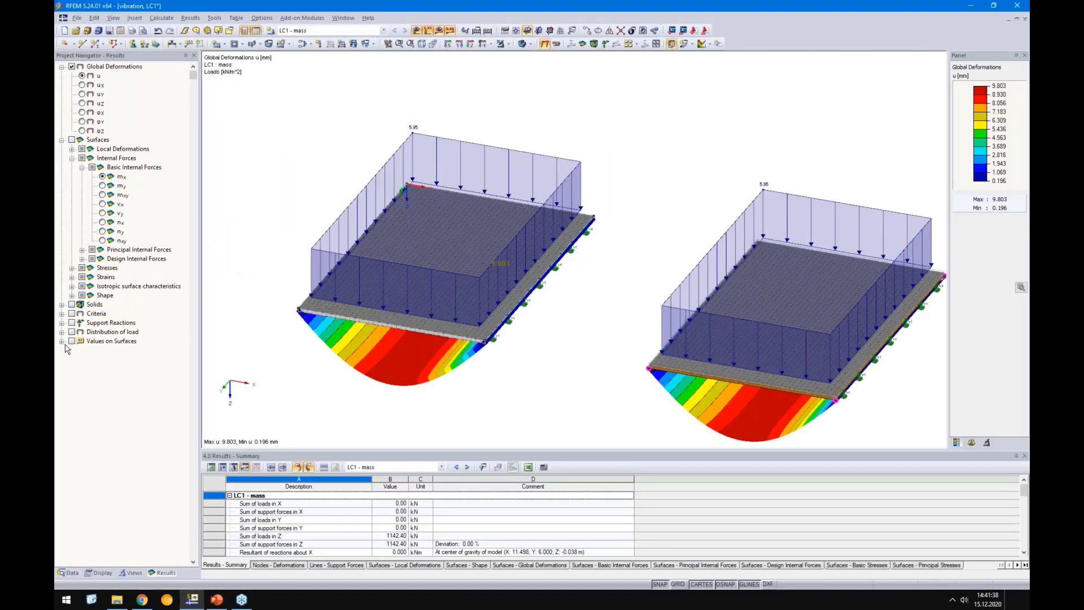
- Display the deformation values on the surfaces and compare the deflections of both slabs in a side view
left_click(72, 341)
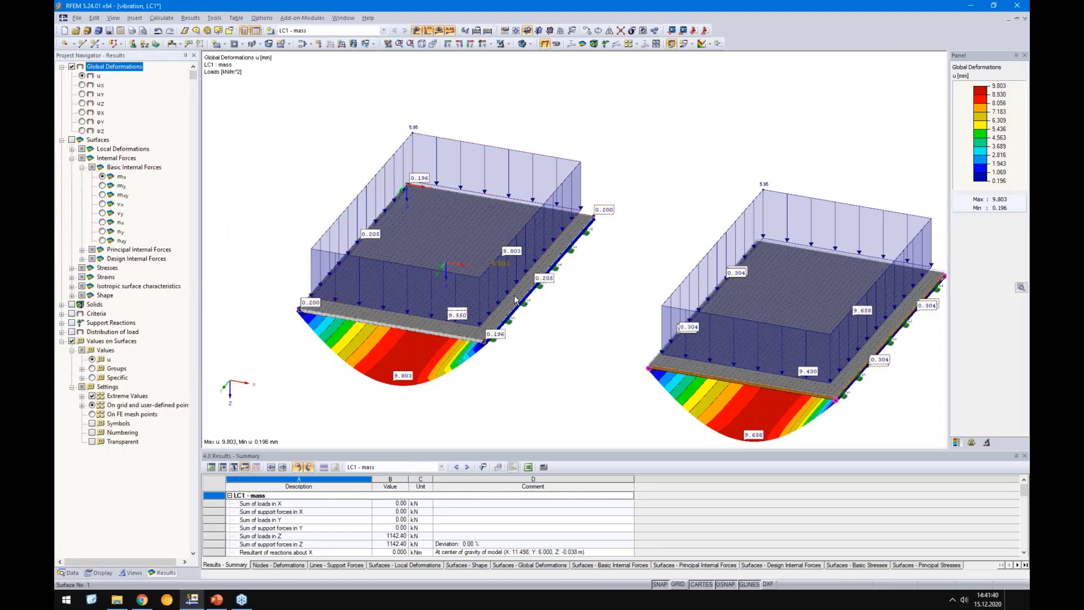
middle_click_drag(437, 402, 529, 331, "ctrl")
scroll(528, 331, "down", 1)
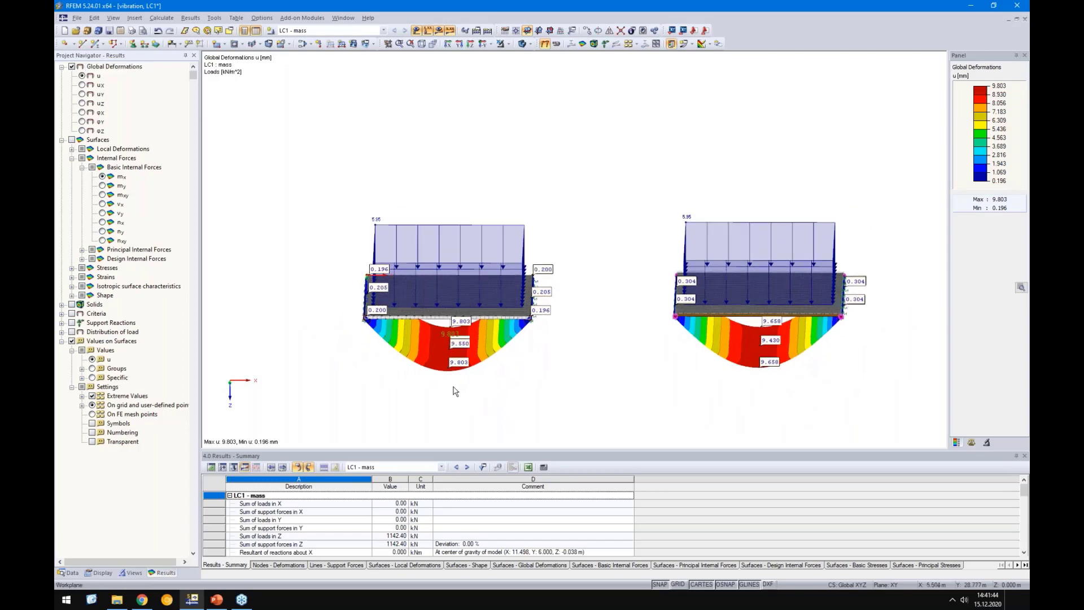
mouse_move(627, 375)
middle_mouse_down("ctrl")
mouse_move(631, 353)
mouse_move(622, 368)
middle_mouse_up("ctrl")
scroll(380, 395, "up", 3)
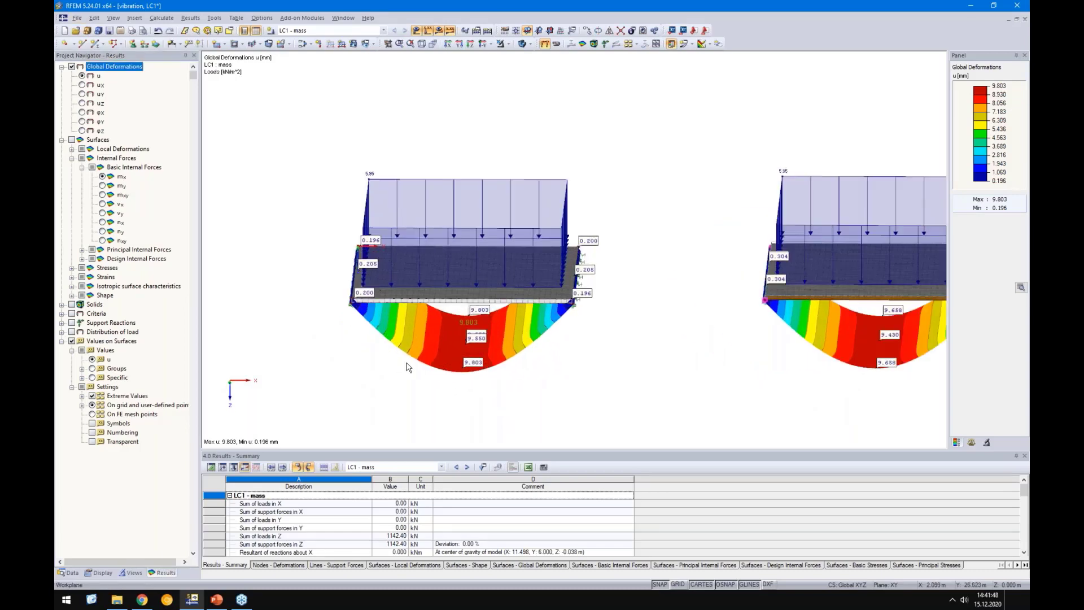
scroll(464, 345, "up", 1)
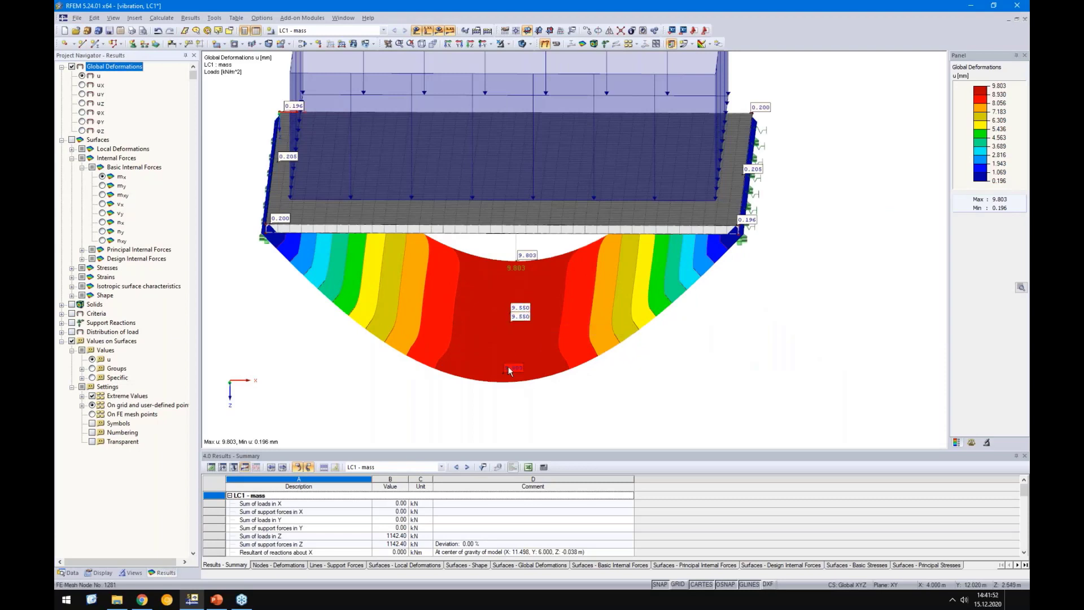
- Set the Poisson's ratio of material 2, Concrete C20/25, to 0 and accept the deletion of the results
left_click(70, 573)
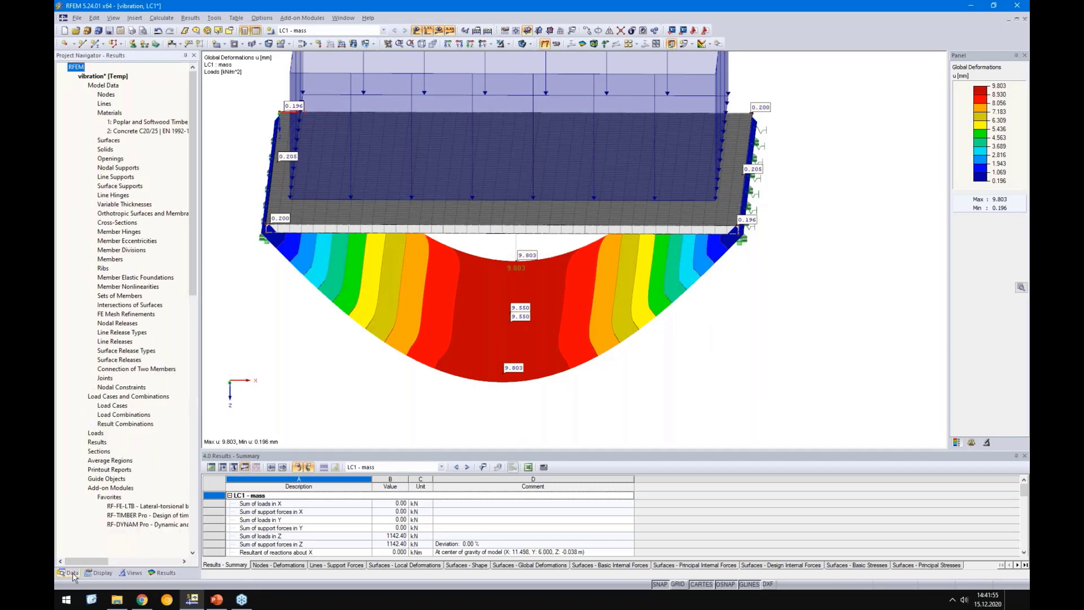
double_click(111, 134)
double_click(562, 273)
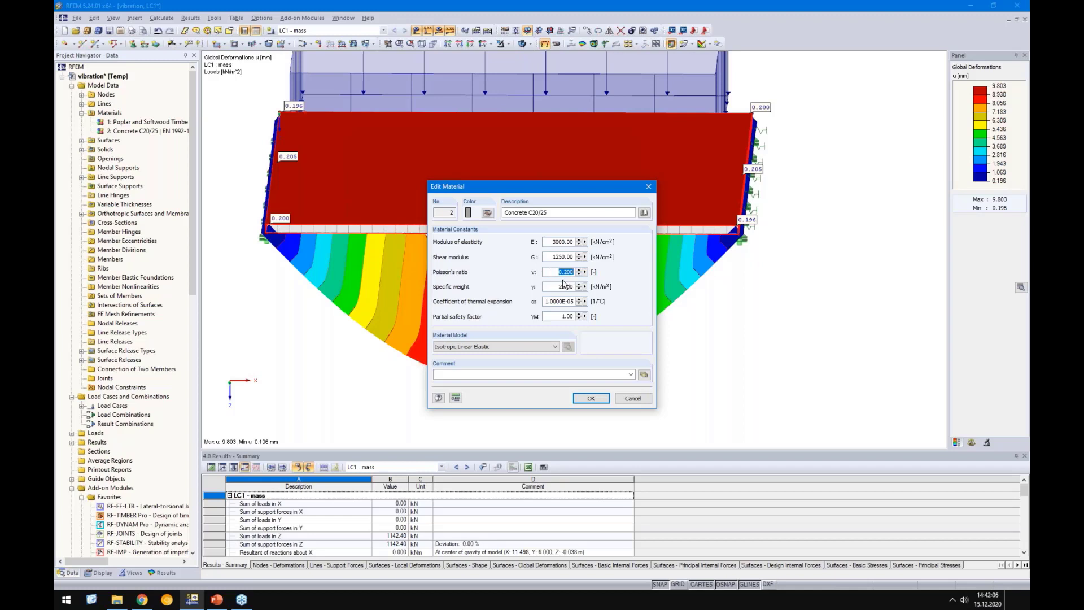
type("0")
left_click(586, 400)
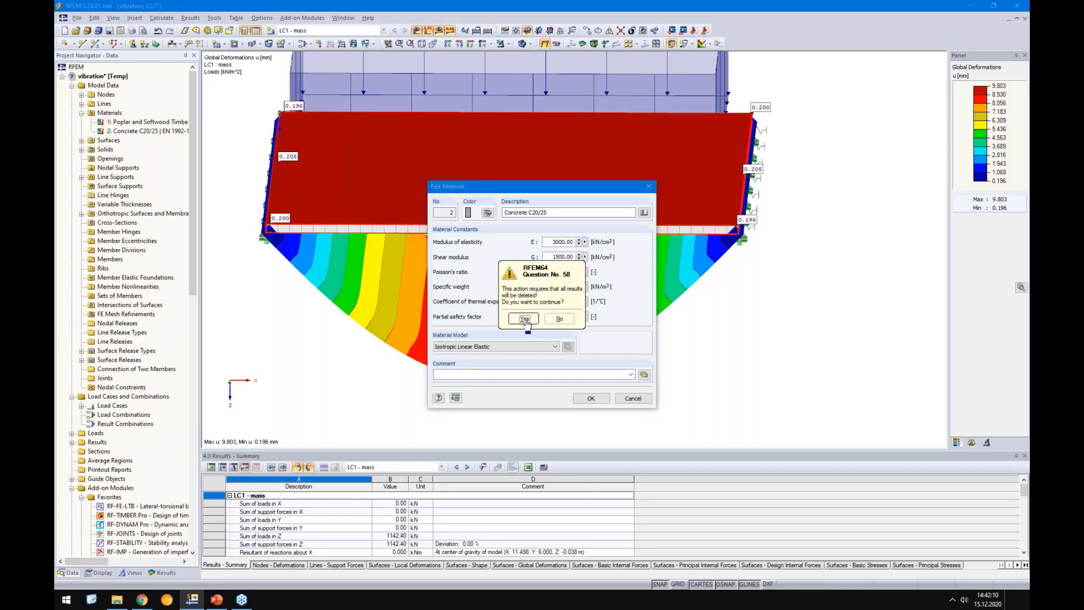
left_click(524, 320)
- Recalculate load case LC1 with the edited concrete material
left_click(439, 30)
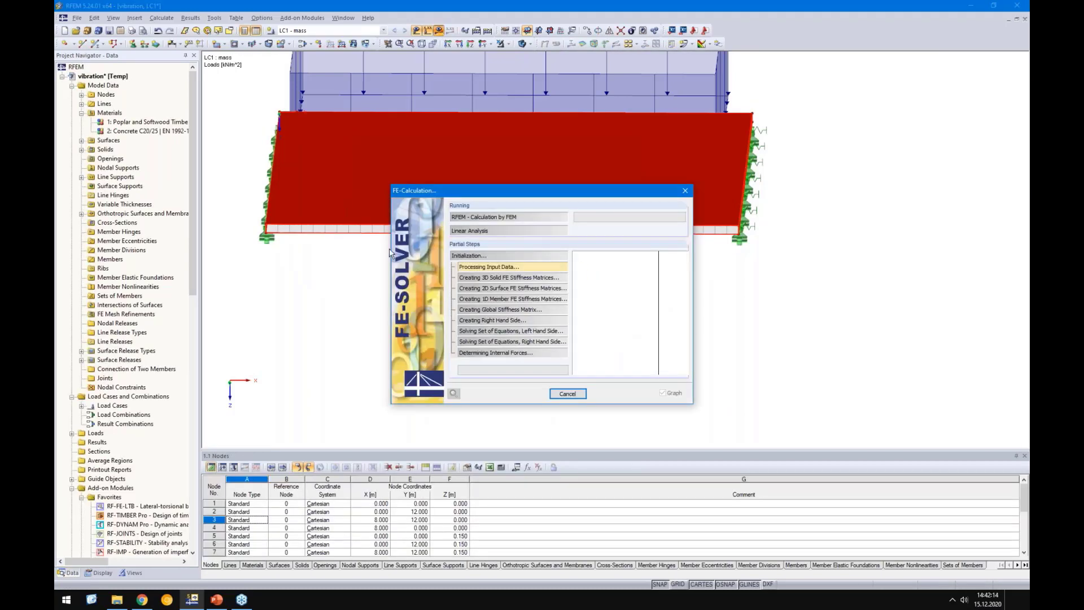
left_click(221, 602)
left_click(220, 602)
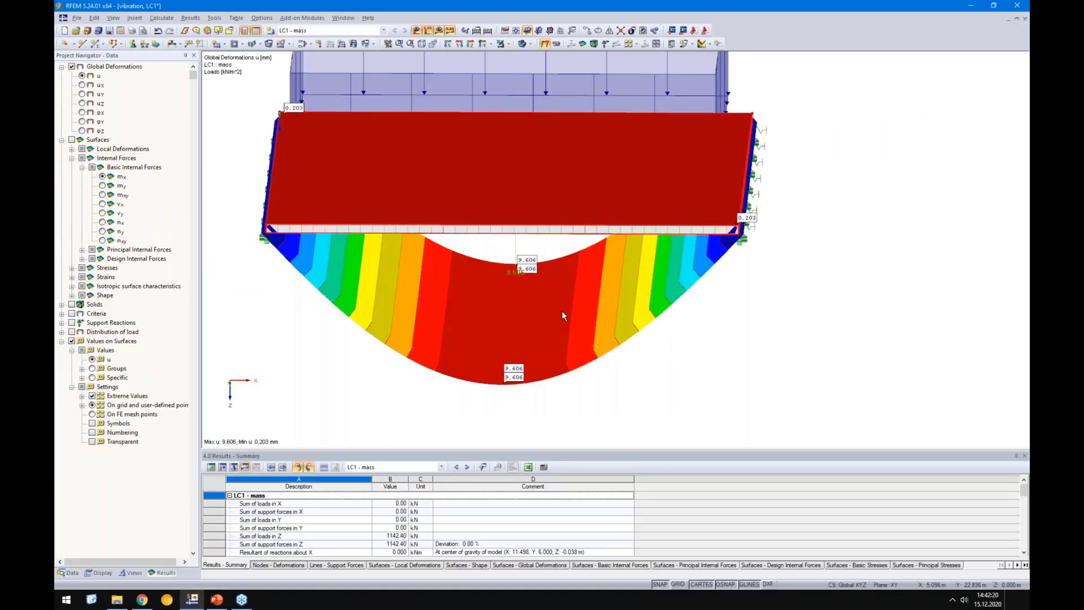
- Show the extreme deformation values of all surfaces on both slabs and compare them with the reference slide in PowerPoint
scroll(546, 383, "down", 4)
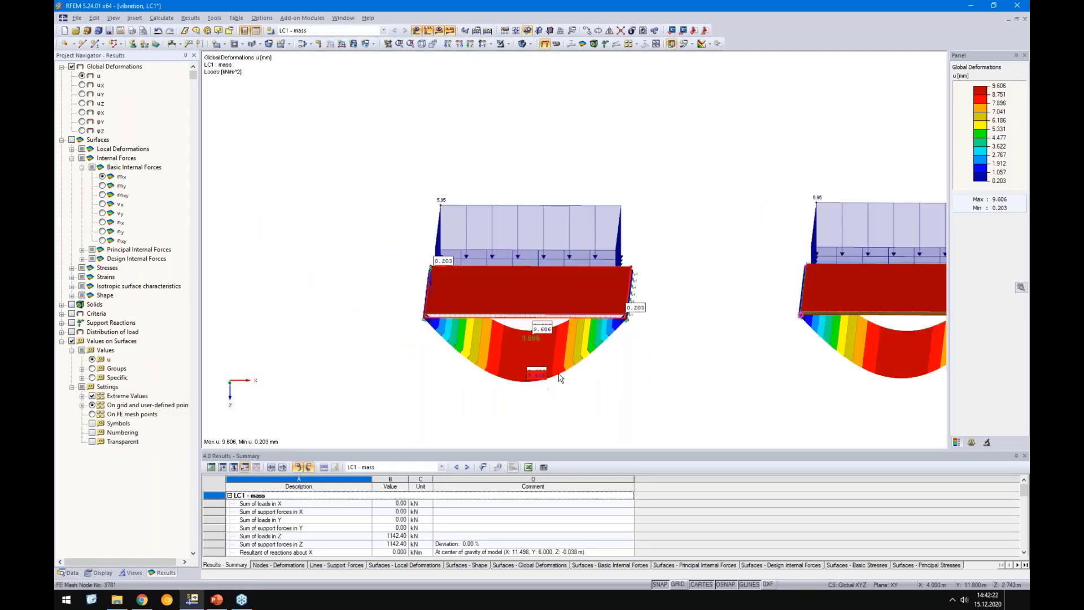
middle_click_drag(775, 374, 601, 366)
scroll(766, 369, "up", 1)
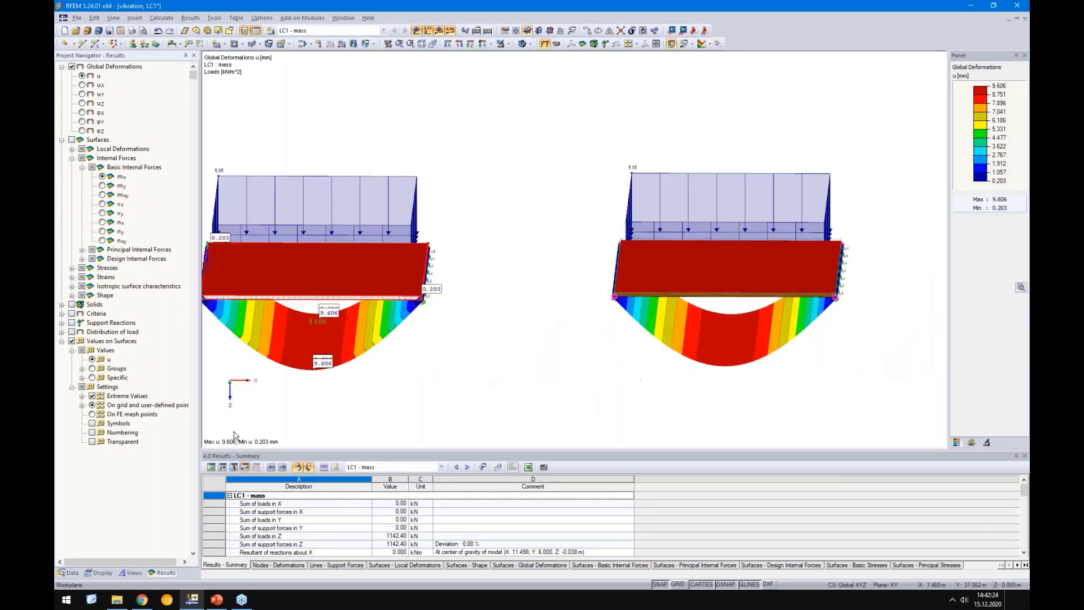
left_click(82, 396)
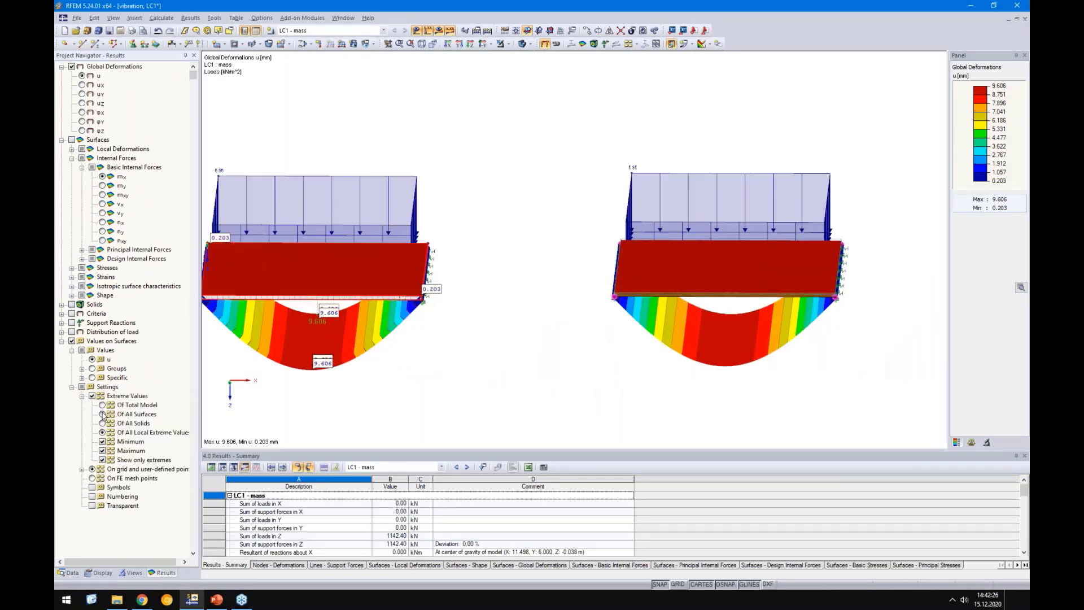
left_click(102, 415)
middle_click_drag(501, 404, 494, 386, "ctrl")
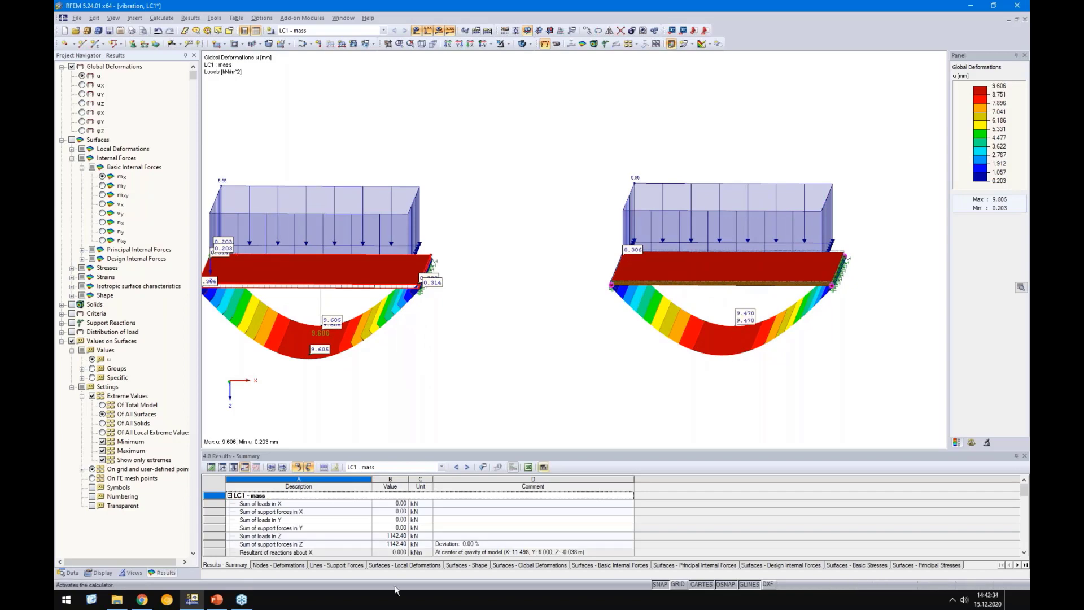
left_click(216, 600)
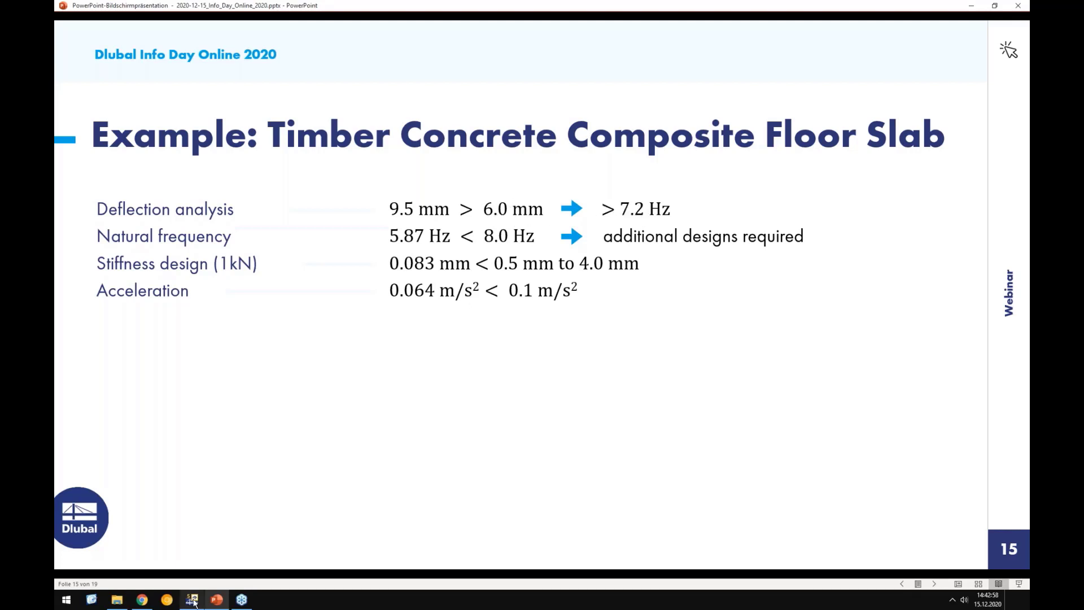
- Switch to Chrome and open the Knowledge Base article 'Simplified' Vibration Analysis for EC 5 from the vibration search results
left_click(142, 599)
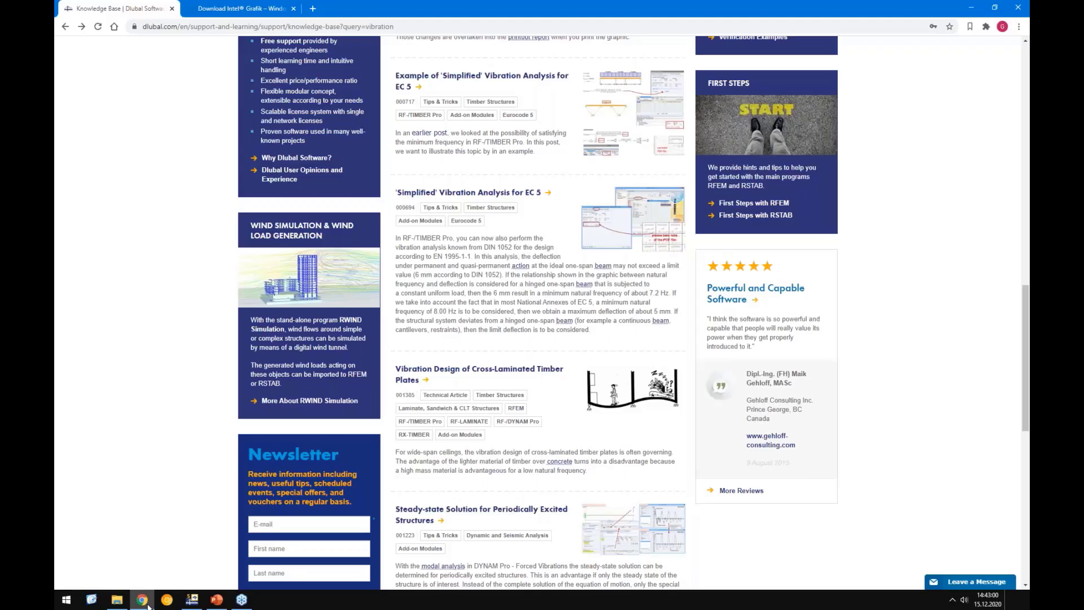
scroll(499, 387, "up", 3)
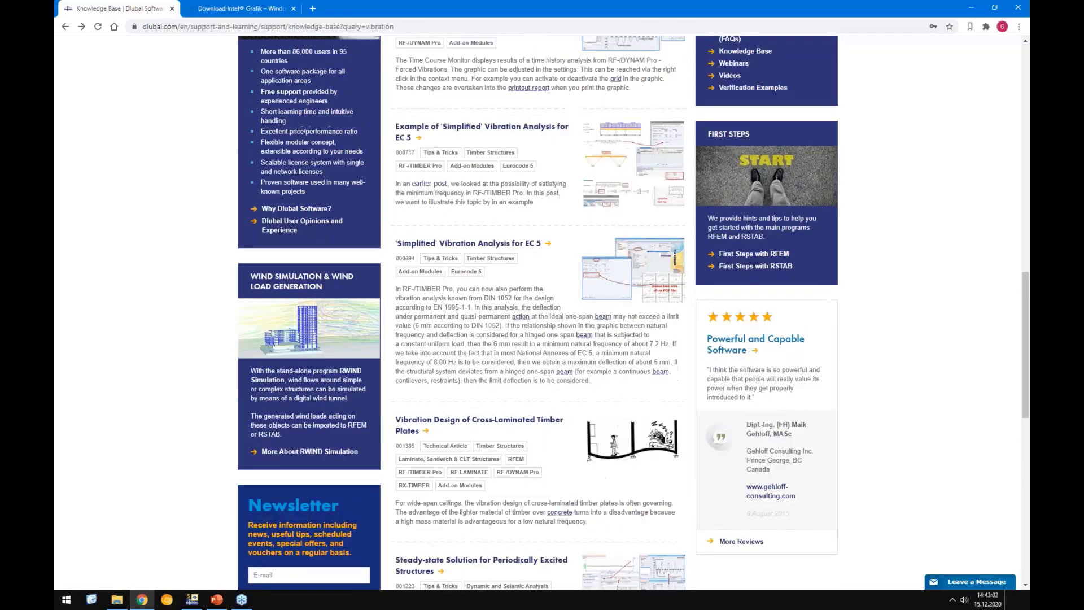
scroll(499, 388, "up", 1)
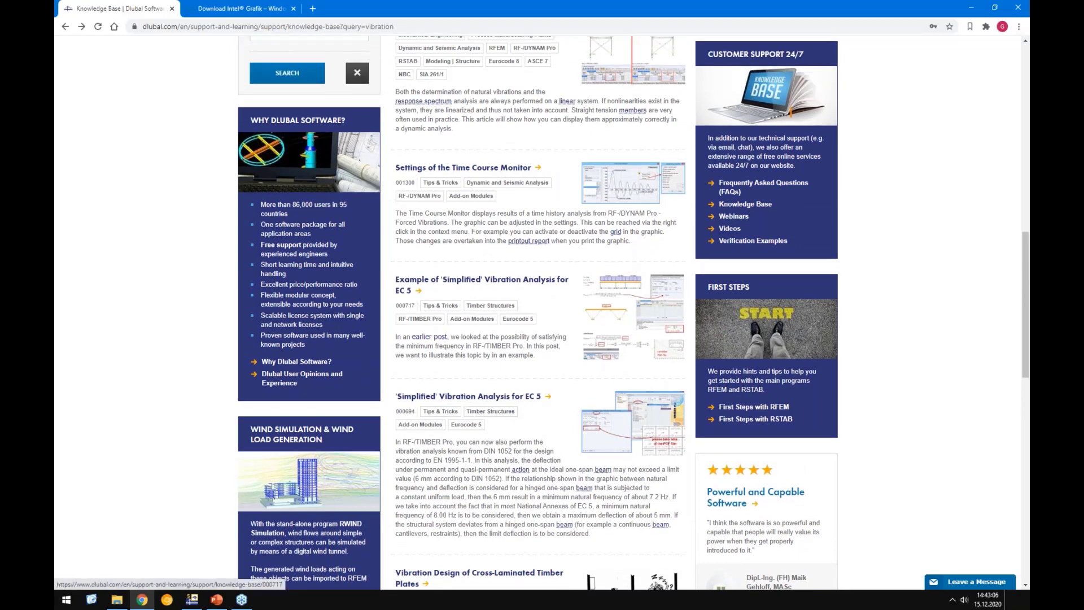
scroll(416, 305, "up", 8)
scroll(441, 353, "down", 10)
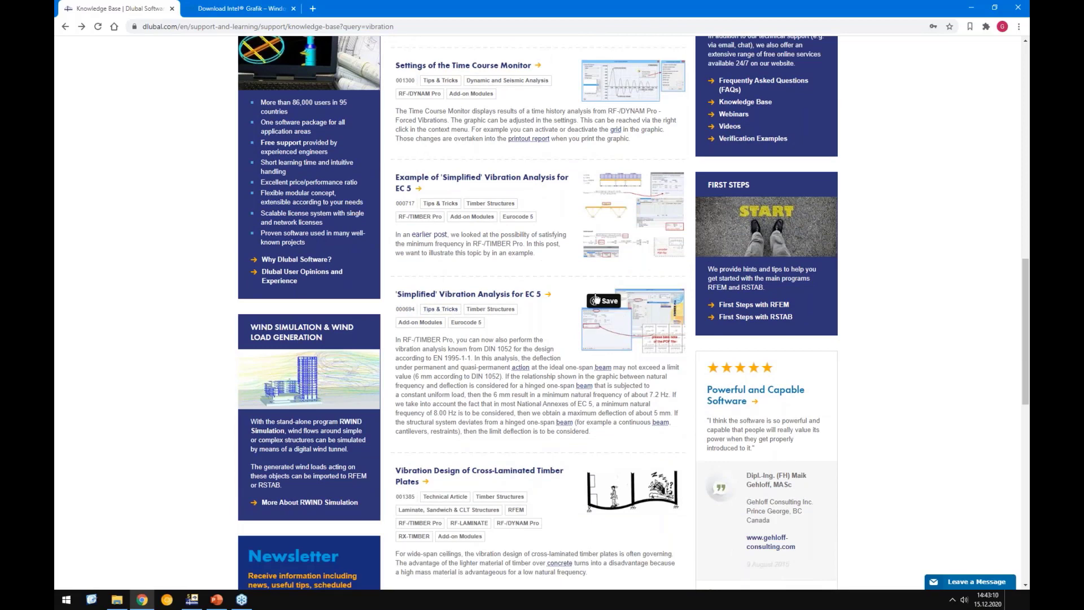
left_click(469, 295)
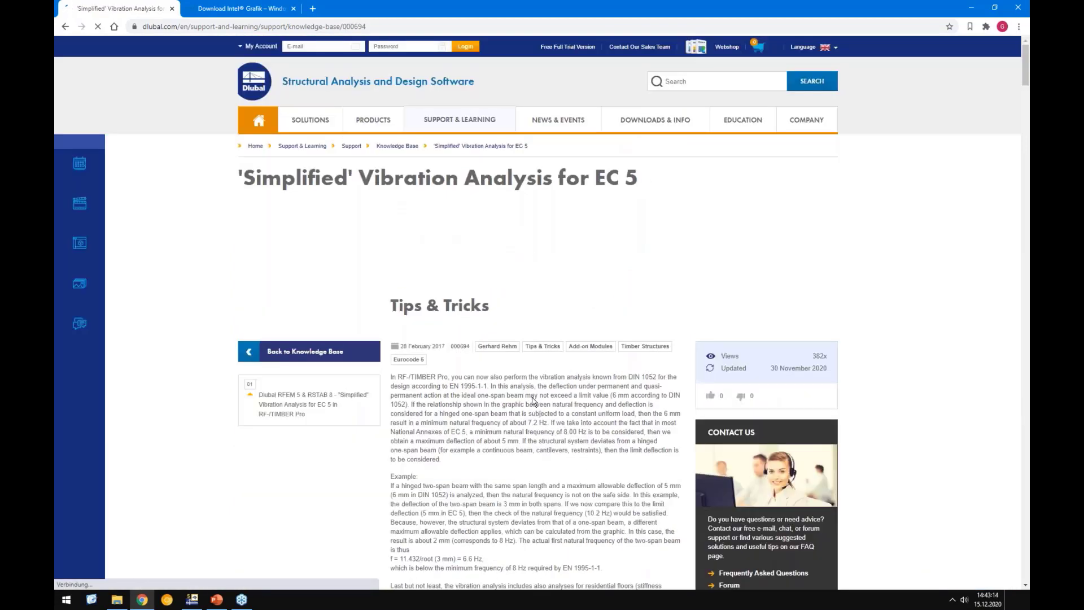
- Open the article's Limitation of Deflection PDF and examine the frequency and limit deflection formulas for the different beam systems
scroll(562, 339, "down", 5)
scroll(627, 323, "down", 3)
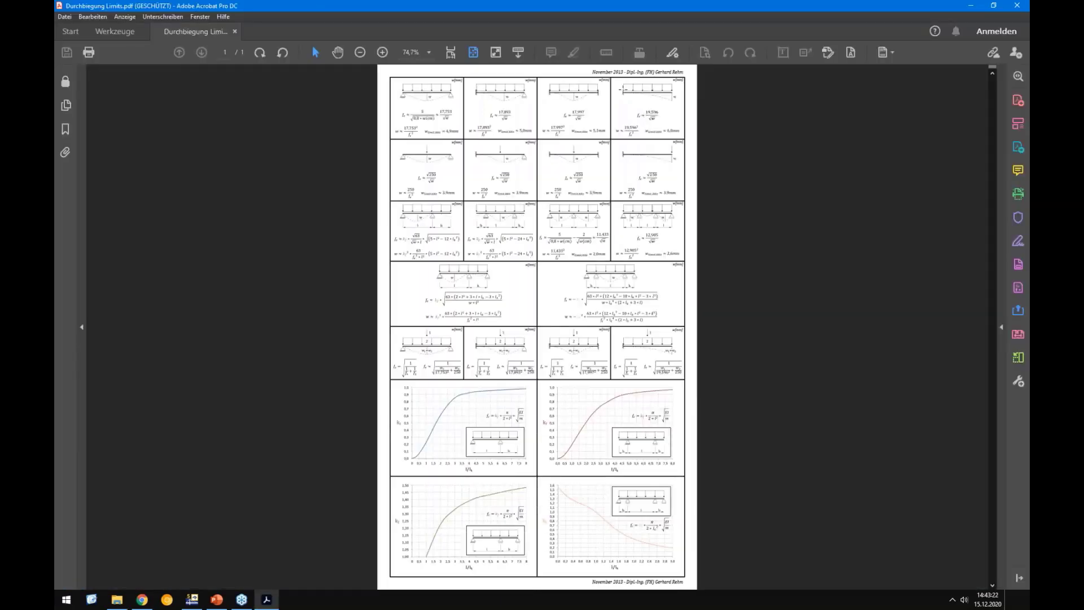
left_click(518, 96)
left_click(478, 194)
scroll(353, 141, "up", 3, "ctrl")
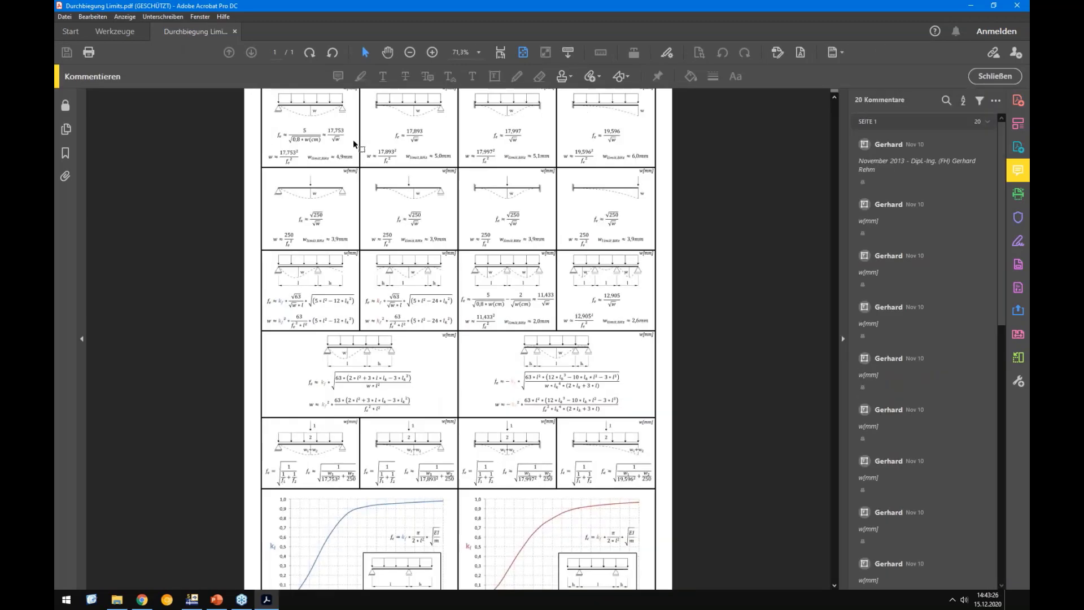
scroll(333, 141, "up", 2)
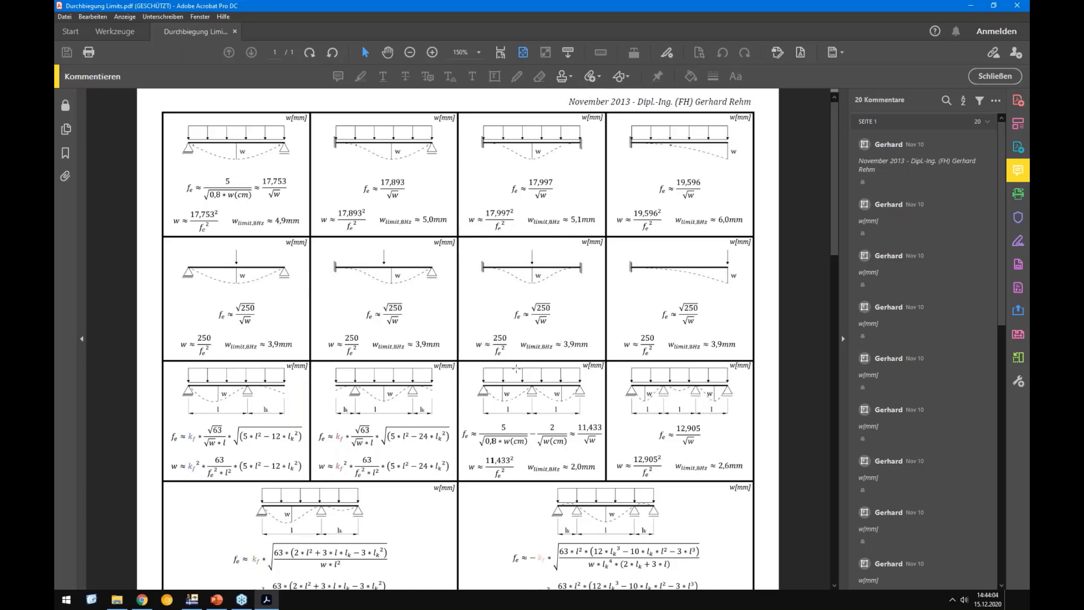
scroll(516, 368, "down", 2, "ctrl")
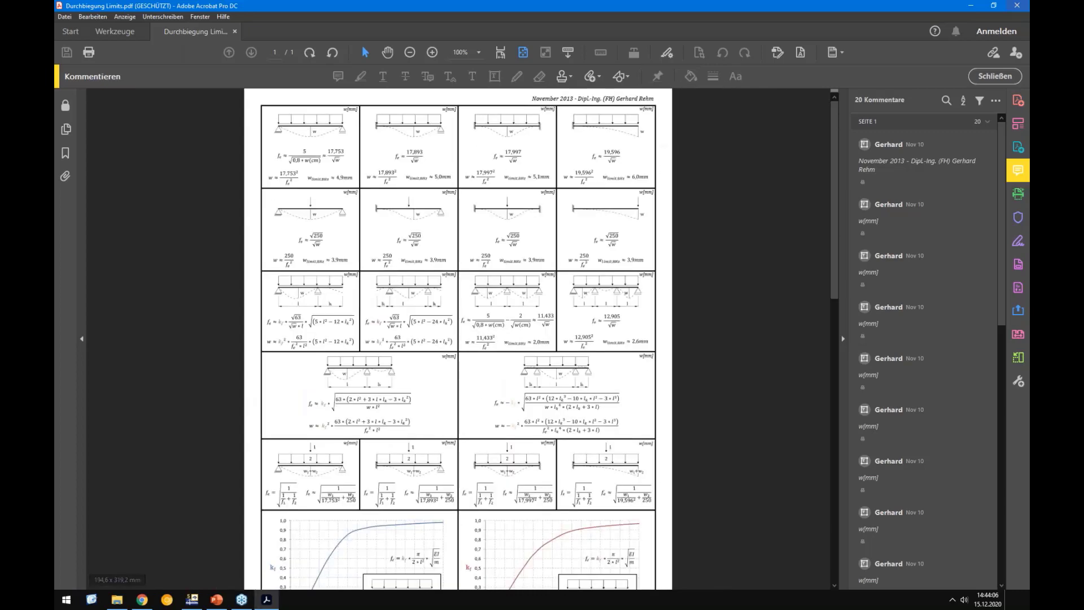
- Close the PDF and return to RFEM to view the deformation results of both slabs
key("alt+F4")
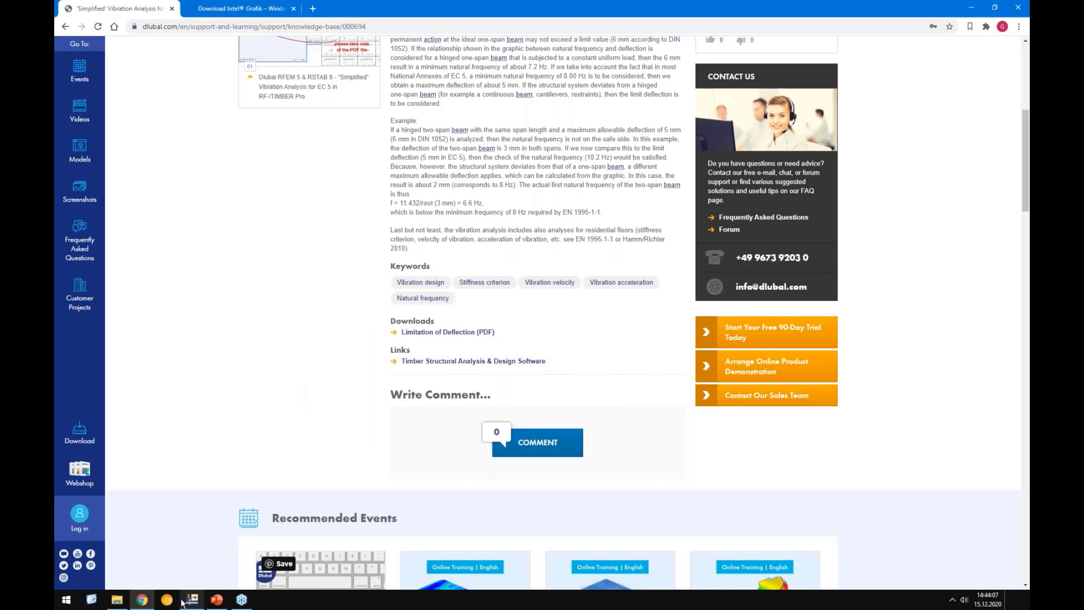
left_click(191, 600)
middle_click_drag(525, 333, 523, 378, "ctrl")
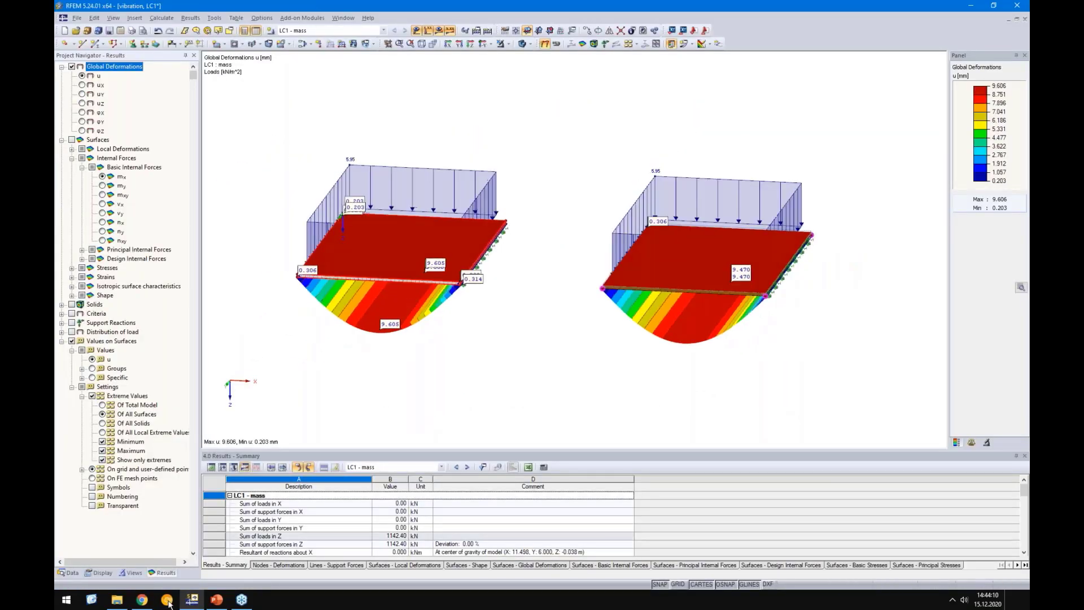
- Switch to PowerPoint to review the deflection and natural frequency criteria on the slide, and return to RFEM
left_click(217, 599)
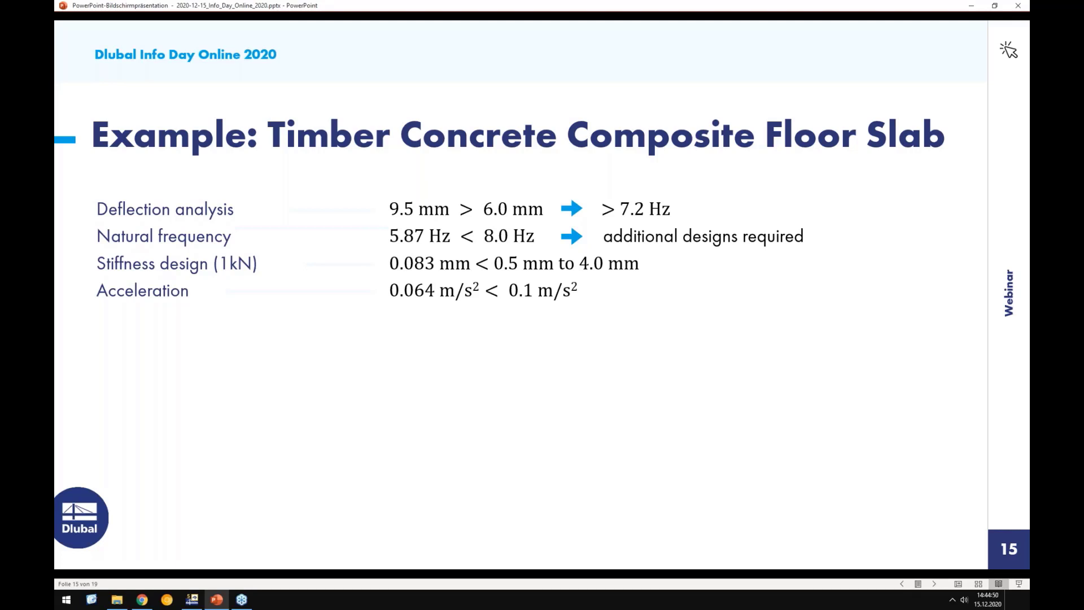
left_click(192, 599)
- Open the RF-DYNAM Pro add-on module and define mass case MC1 from the force components of LC1 - mass, without self-weight
left_click(66, 572)
scroll(121, 423, "down", 10)
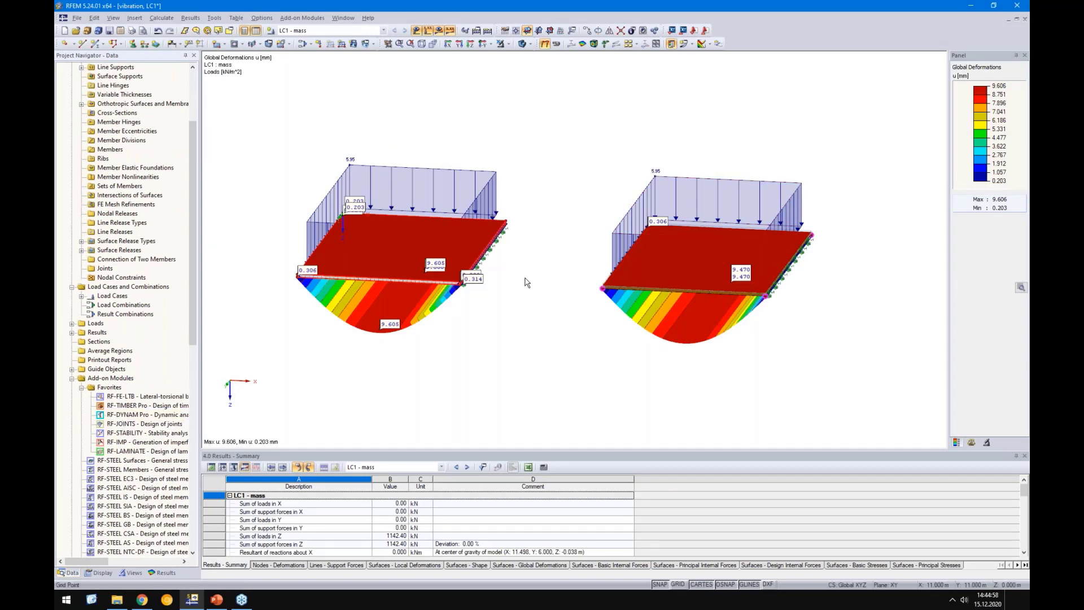
left_click(527, 321)
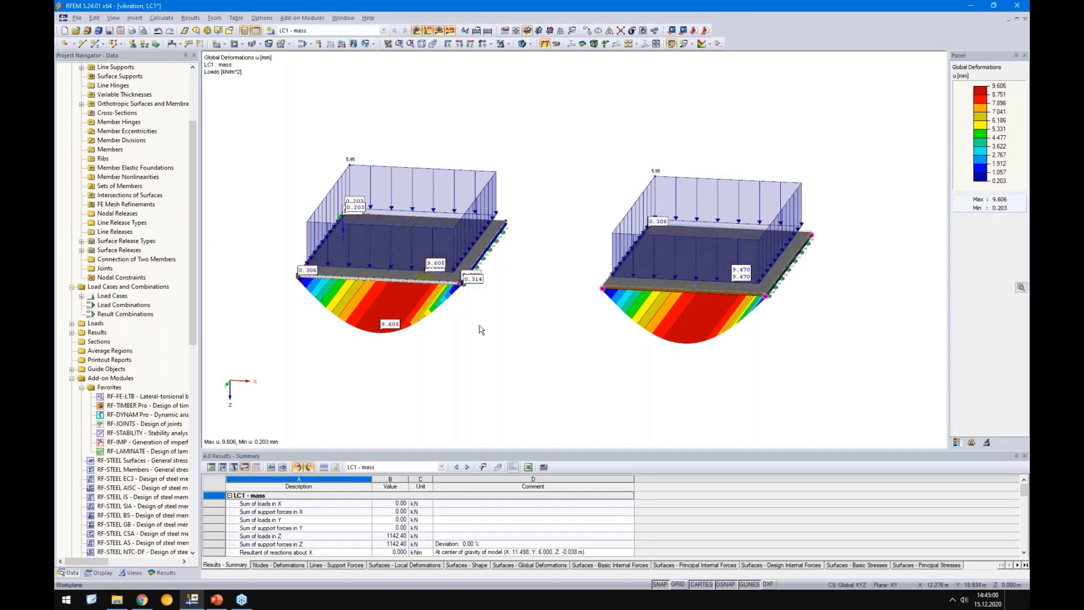
double_click(119, 418)
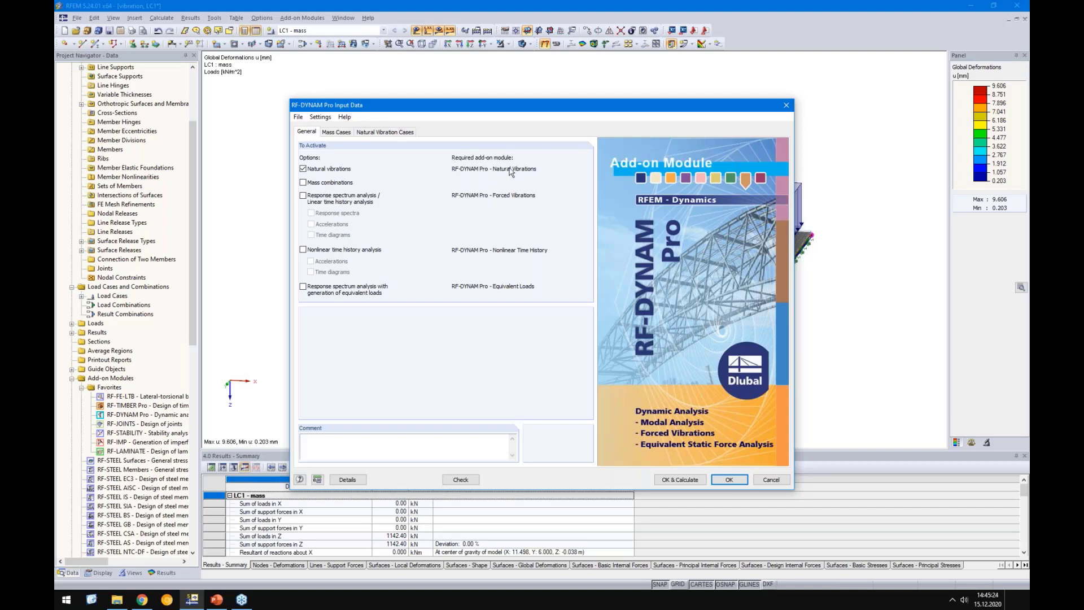
left_click(337, 133)
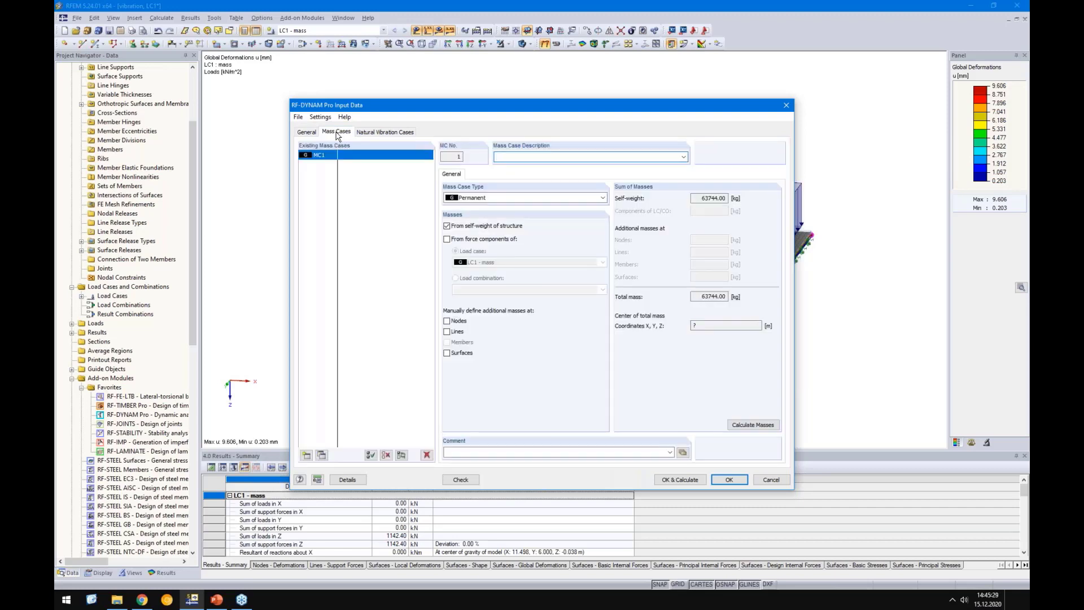
left_click(460, 227)
left_click(459, 238)
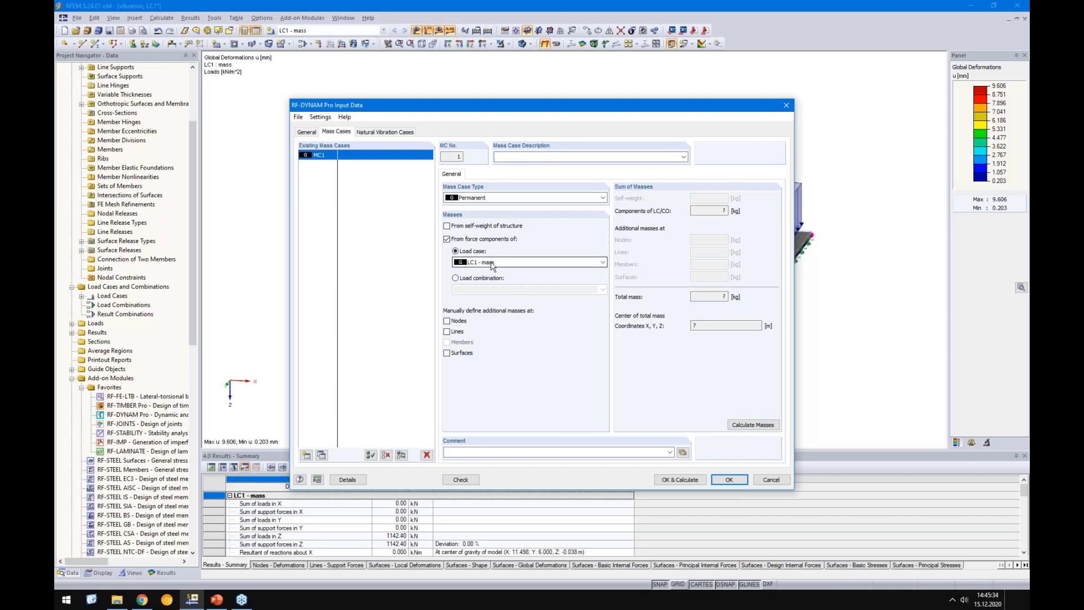
- Restrict the acting masses of natural vibration case NVC1 to the Z direction and calculate the natural vibrations
left_click(387, 133)
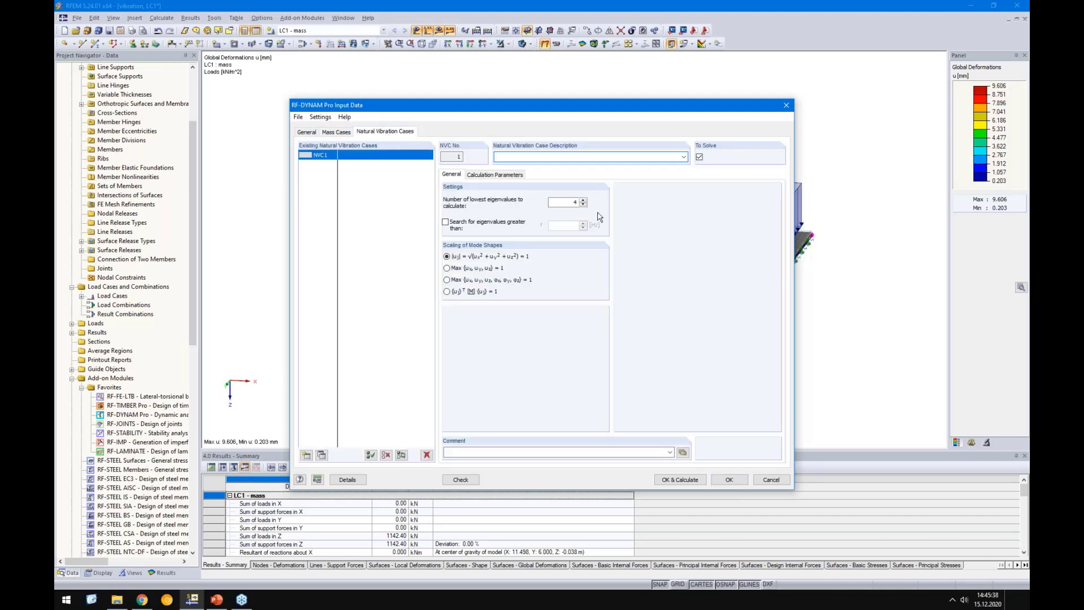
left_click(550, 203)
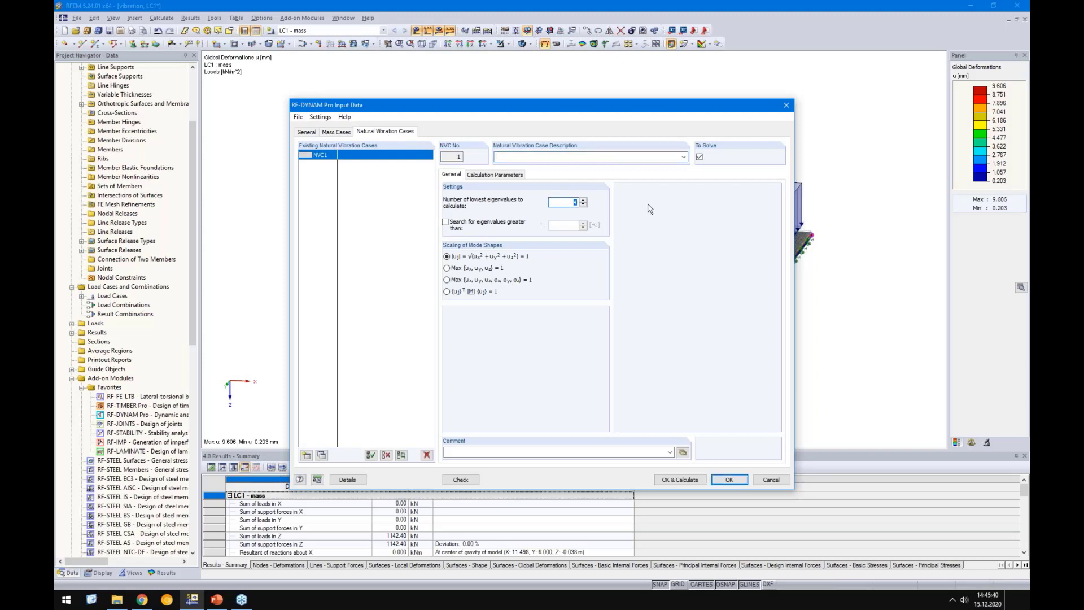
left_click(496, 176)
left_click(449, 269)
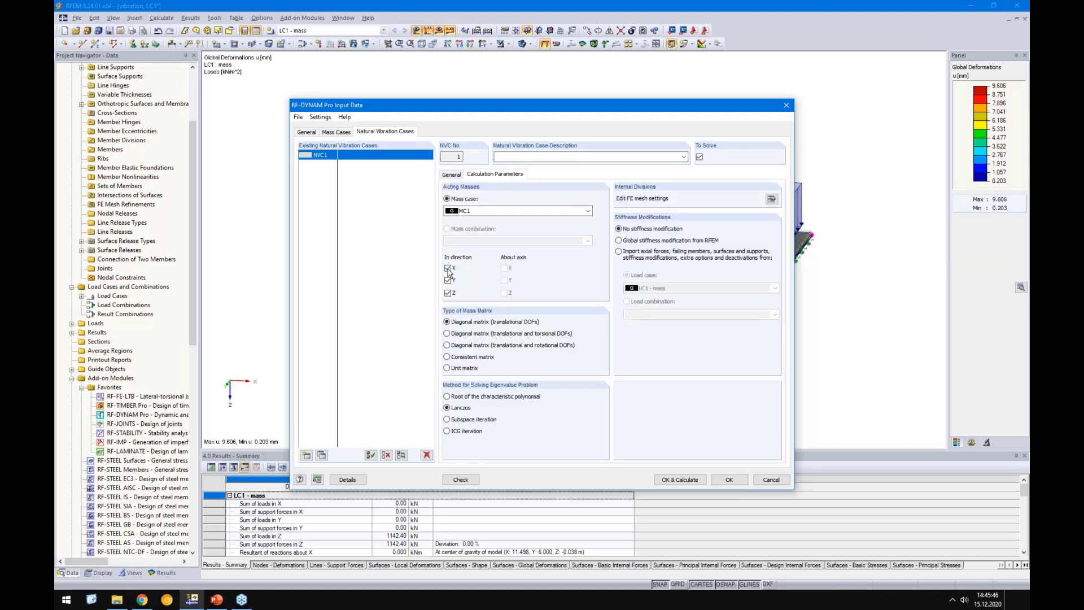
left_click(448, 280)
left_click(665, 479)
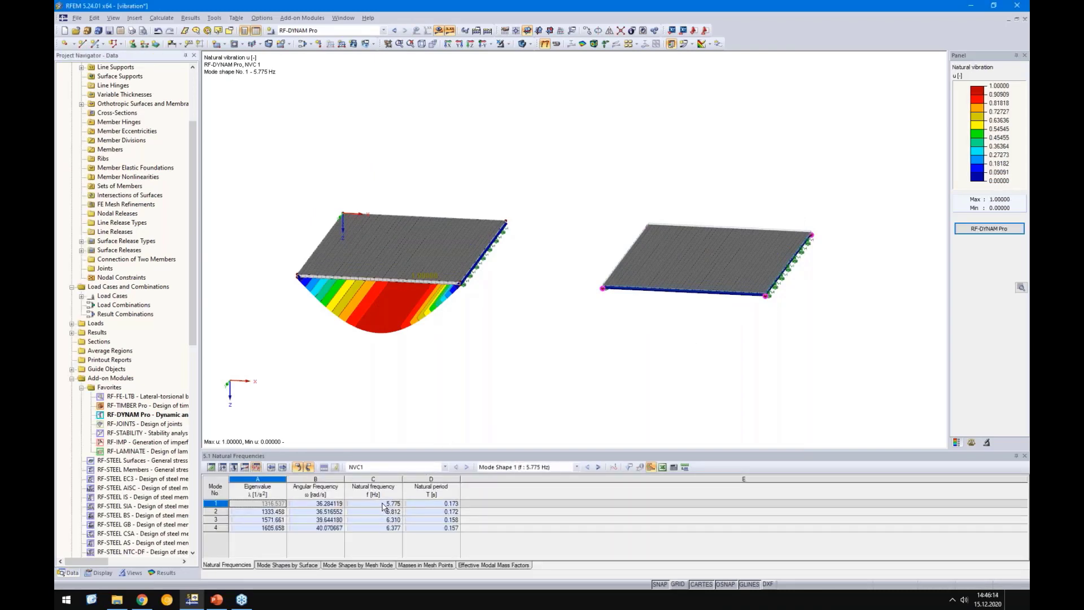
- Examine natural vibration mode shapes 1 and 2 on the two slabs together with their natural frequencies
middle_click_drag(445, 373, 448, 358, "ctrl")
middle_click_drag(476, 323, 449, 361, "ctrl")
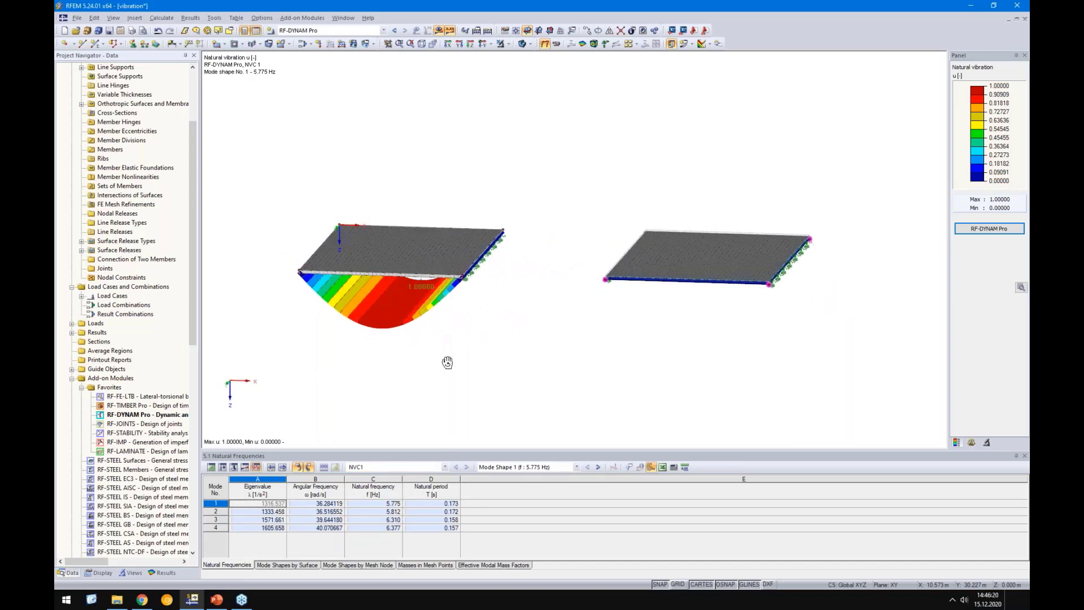
right_click(449, 361)
left_click(420, 373)
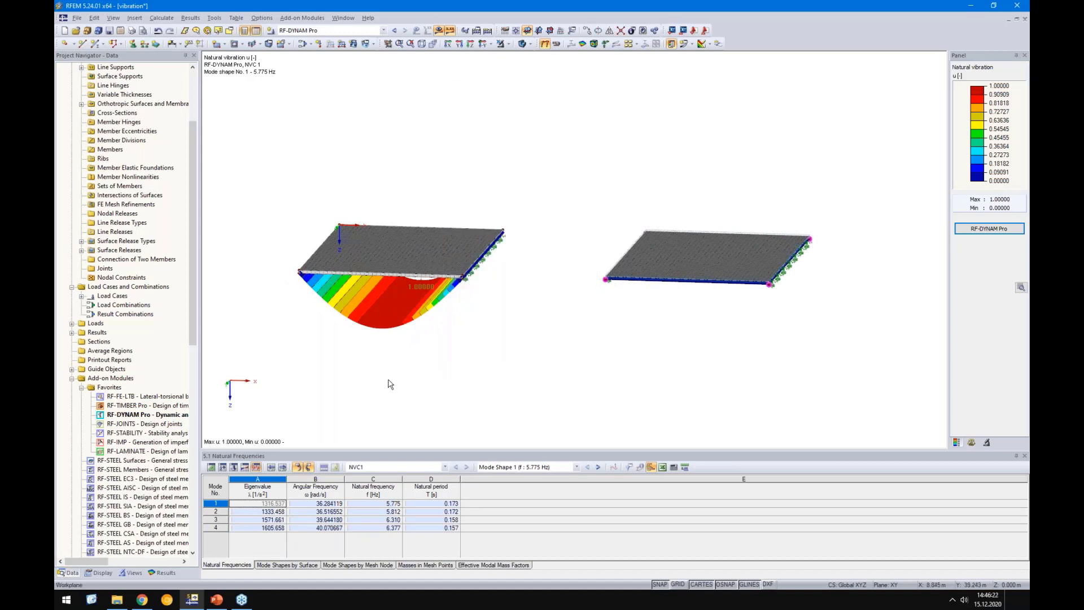
left_click(597, 467)
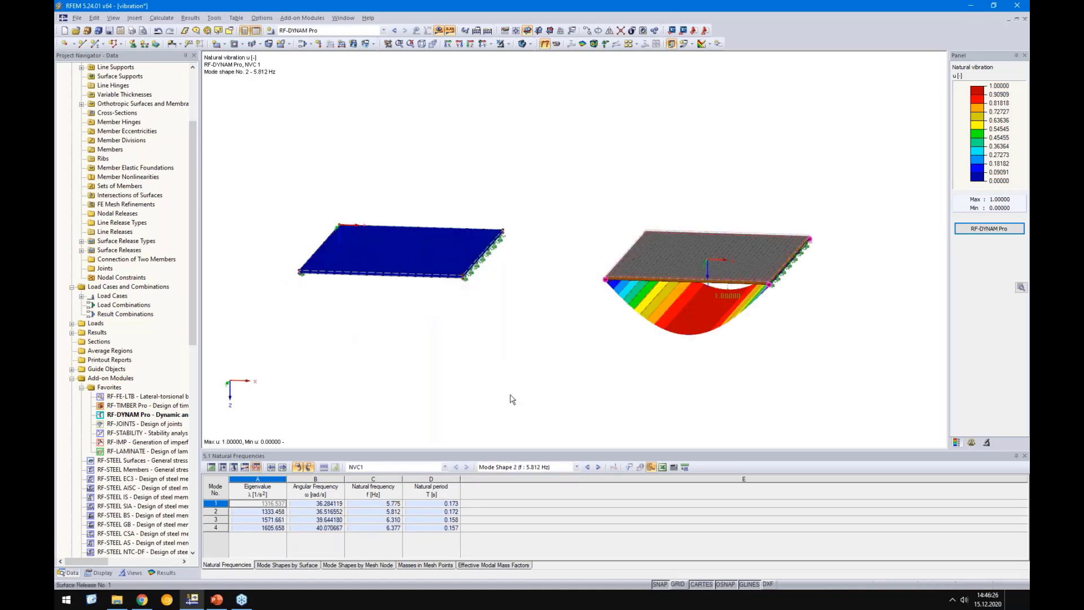
left_click(381, 504)
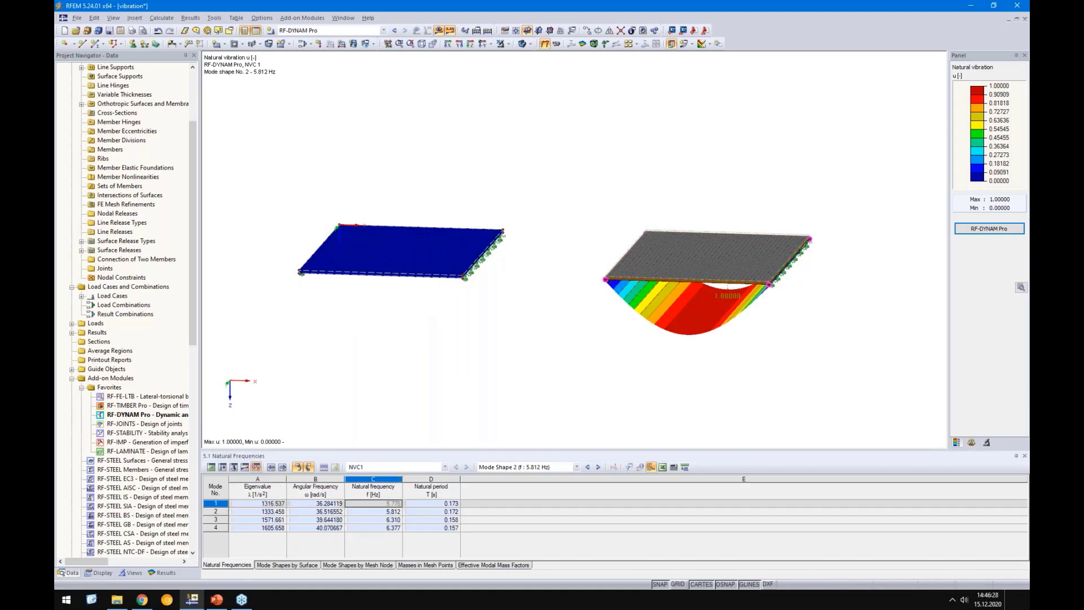
left_click(380, 512)
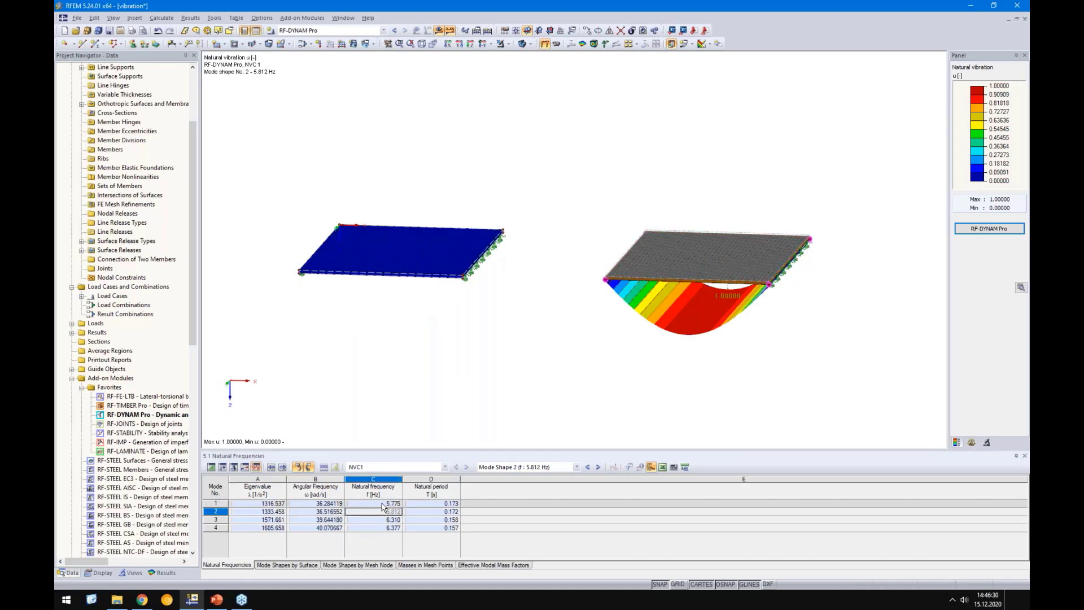
left_click(383, 504)
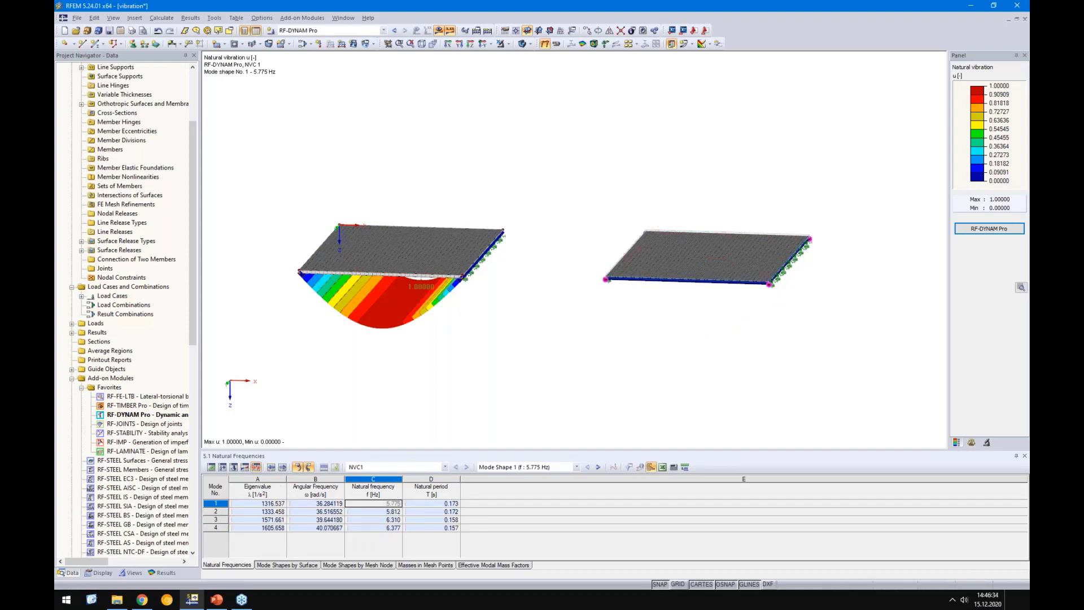
left_click(394, 512)
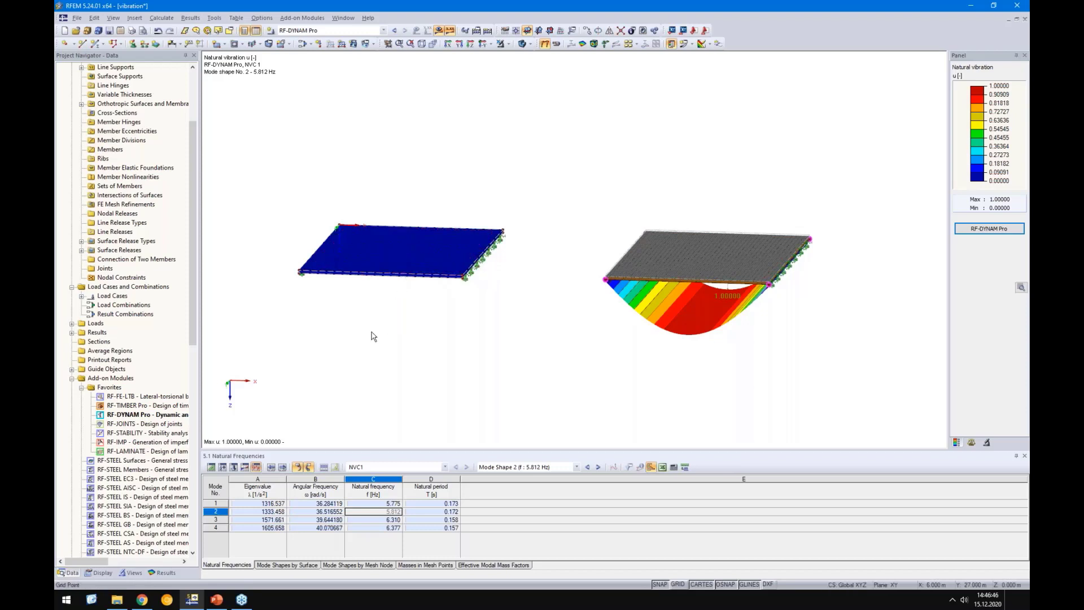
left_click(370, 503)
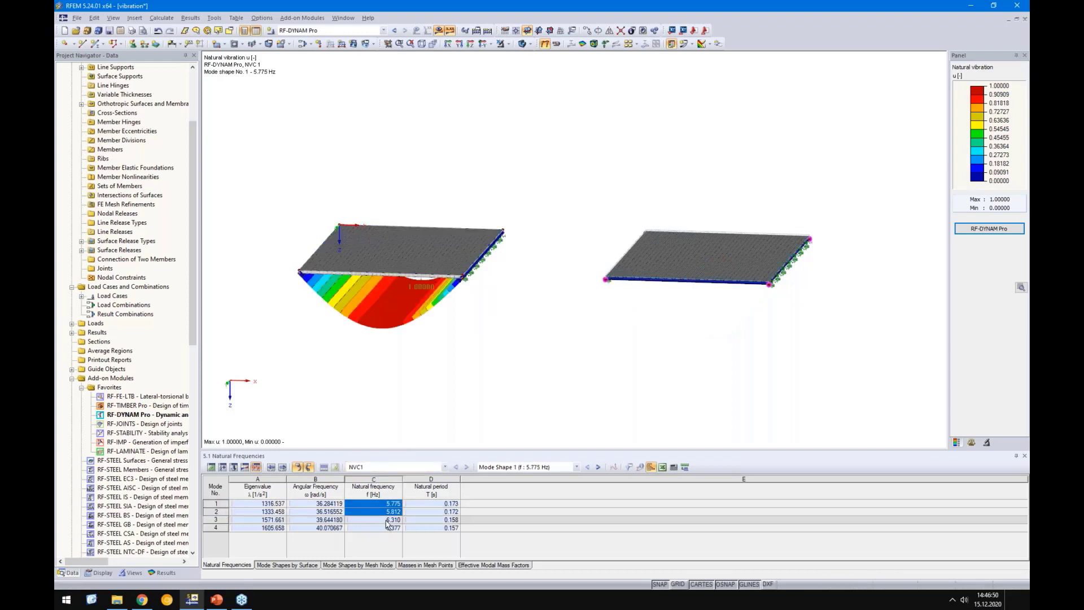
- Compare mode shape 3 with mode shape 1, and switch to PowerPoint to check the natural frequency against the reference slide
left_click(388, 521)
middle_click_drag(581, 323, 532, 356, "ctrl")
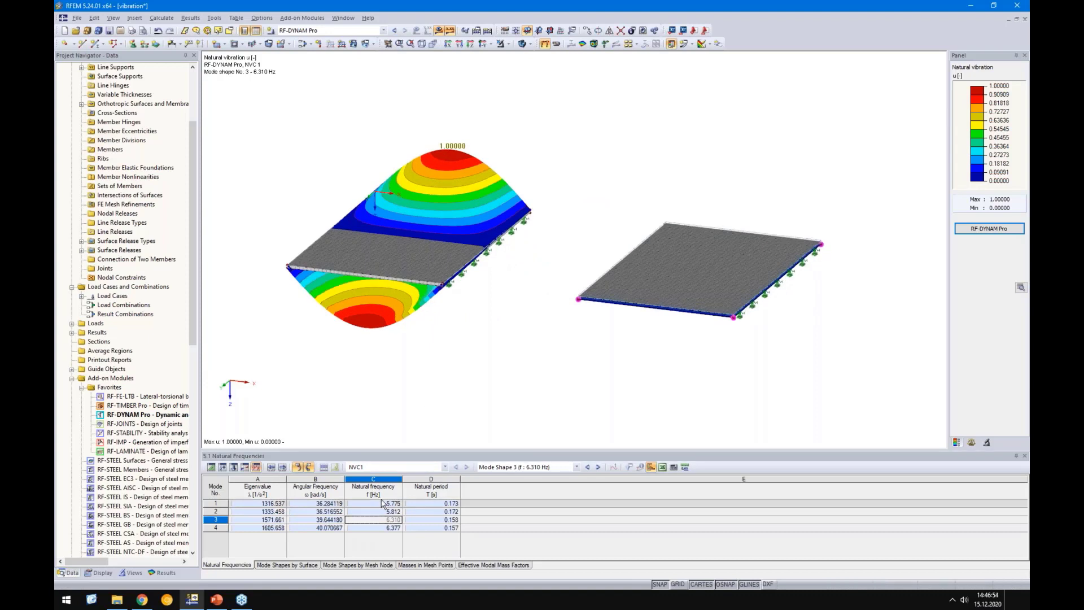
left_click(376, 503)
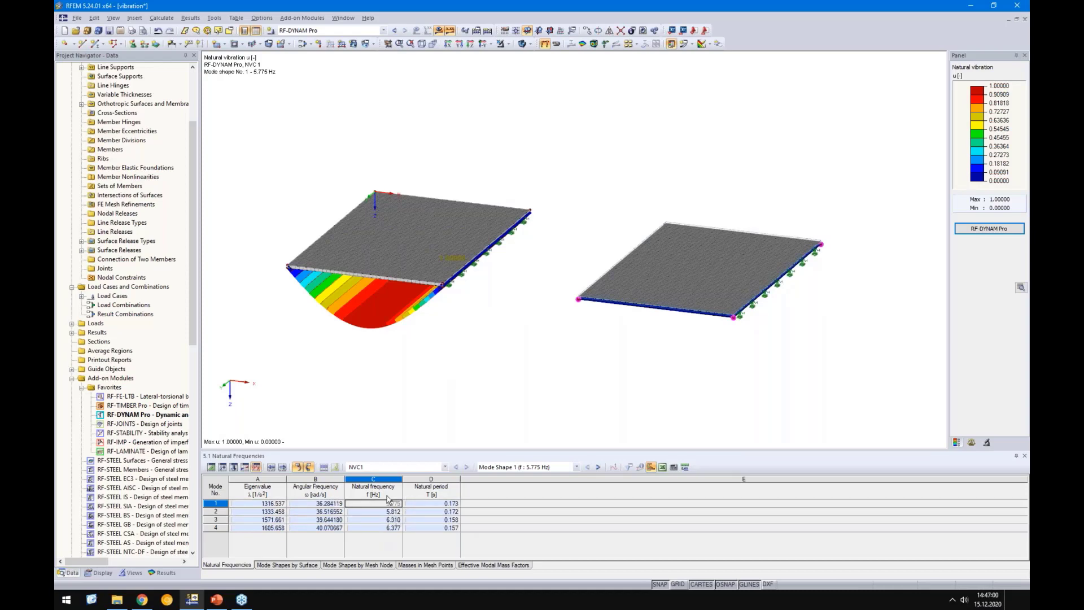
left_click(217, 599)
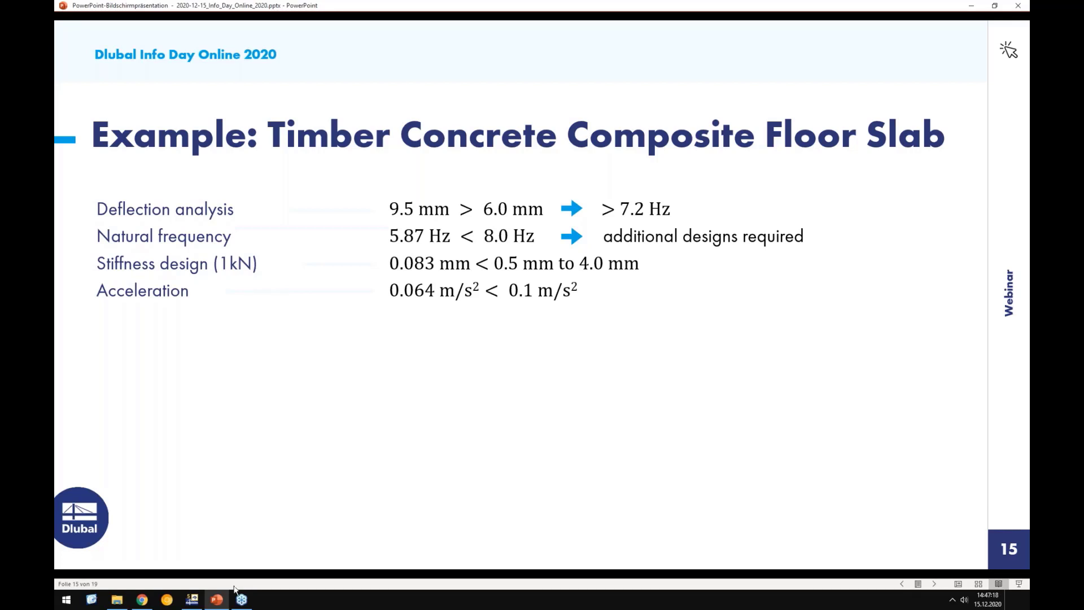
- Return to RFEM and create load case LC2 with the description 'unit load'
left_click(192, 599)
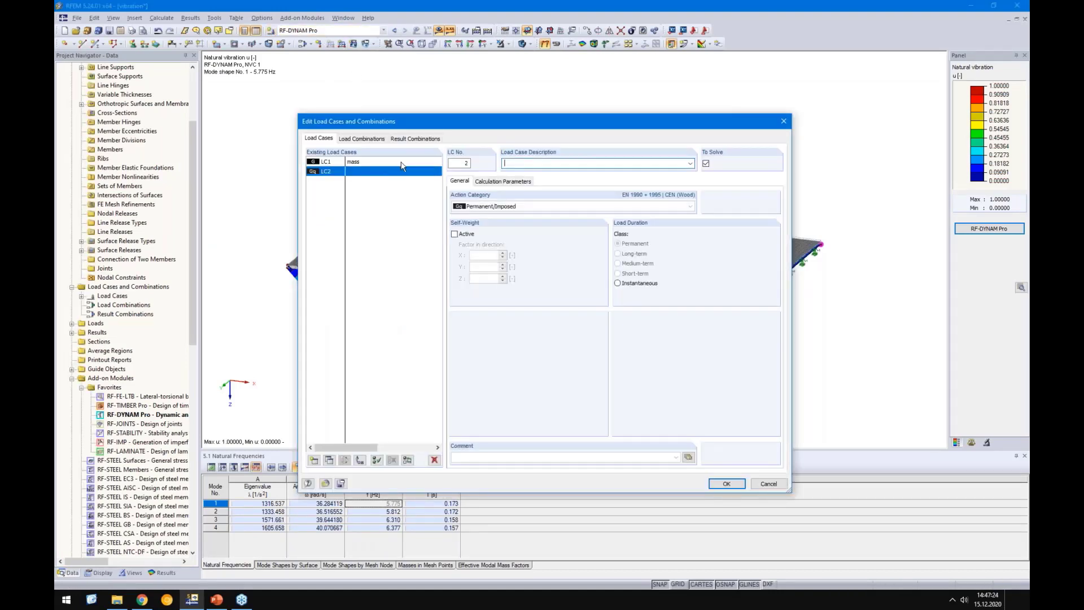
left_click(647, 162)
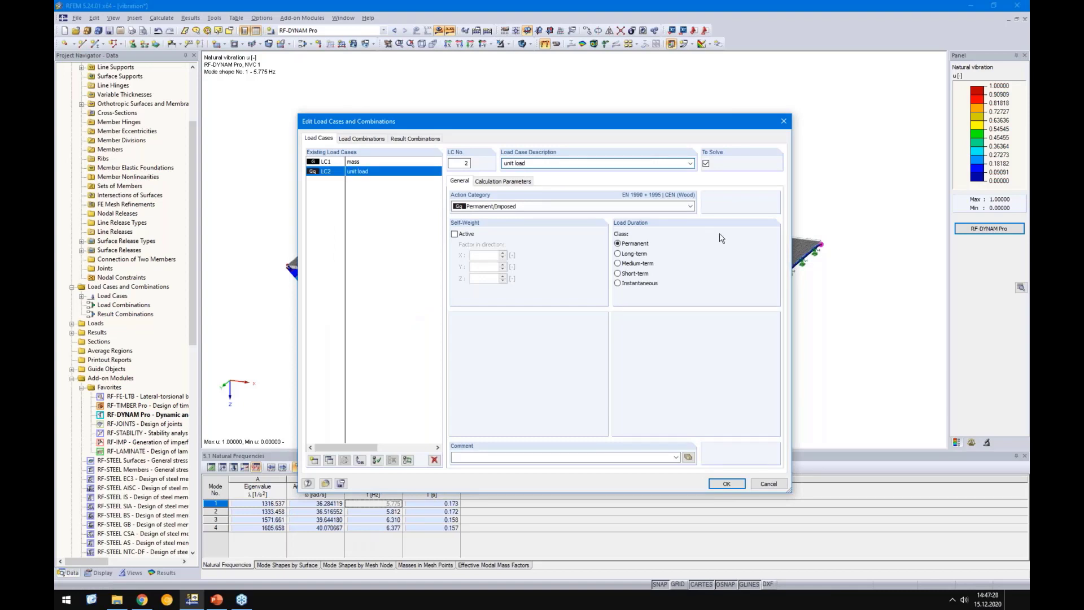
left_click(728, 484)
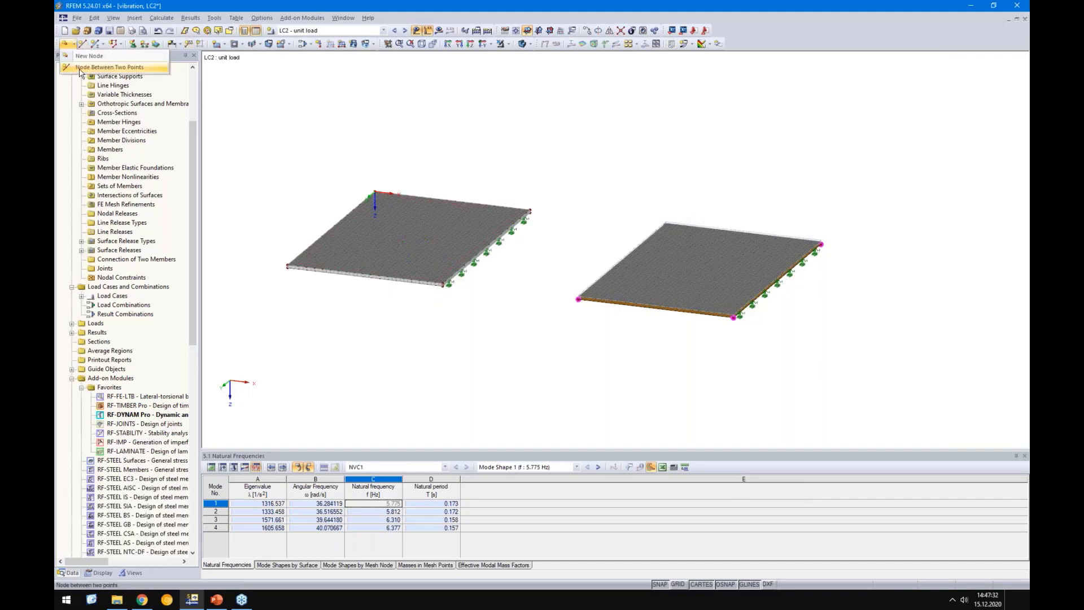
- Insert a node at the centre of each slab, at 50% of the distance between two diagonally opposite corners
left_click(111, 82)
left_click(287, 265)
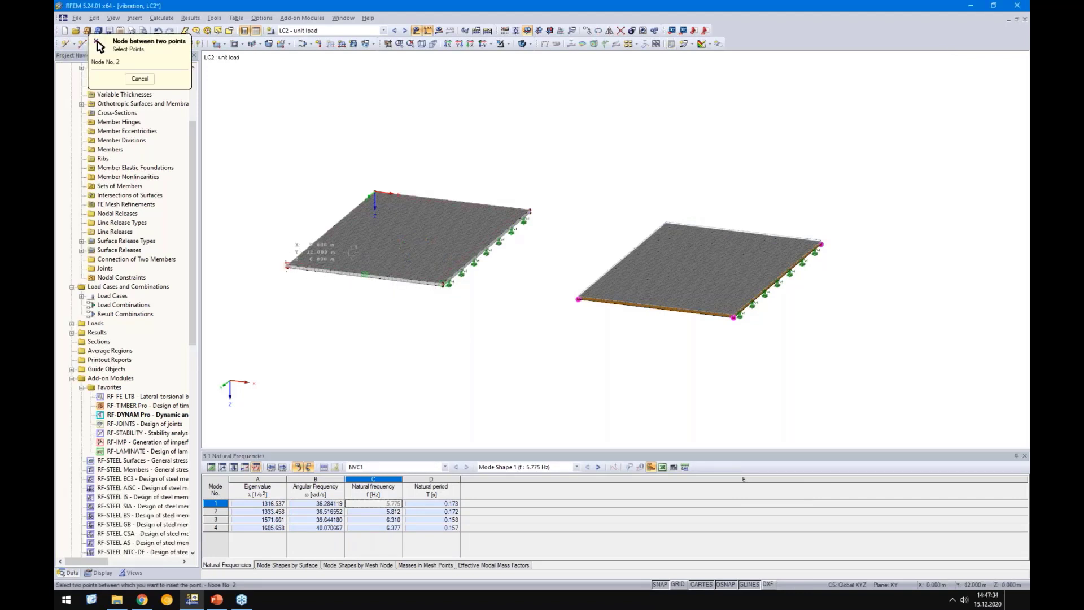
scroll(534, 198, "up", 4)
left_click(528, 217)
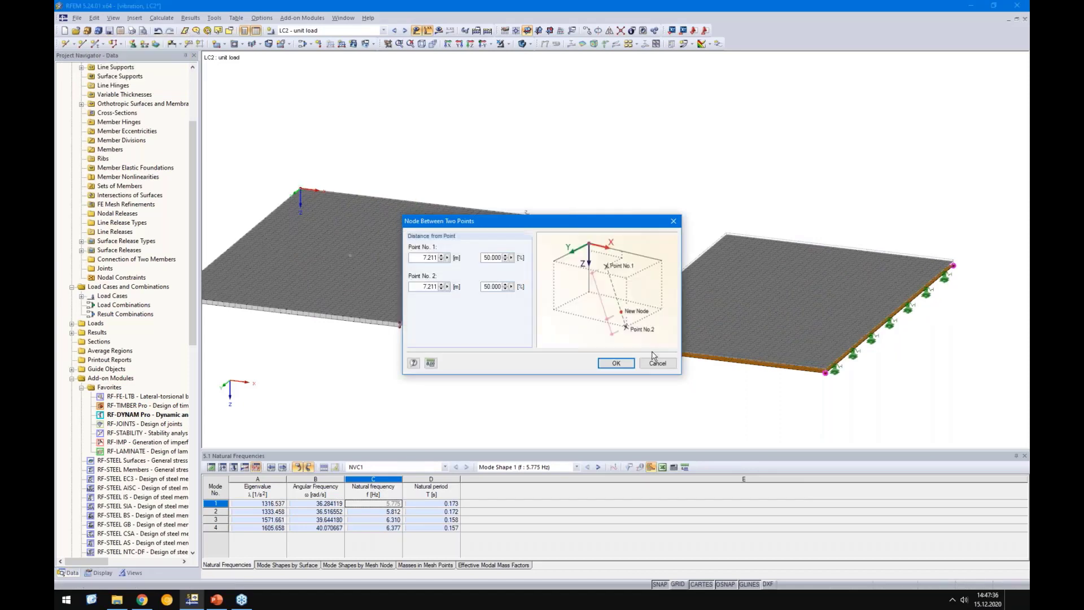
left_click(611, 362)
left_click(526, 319)
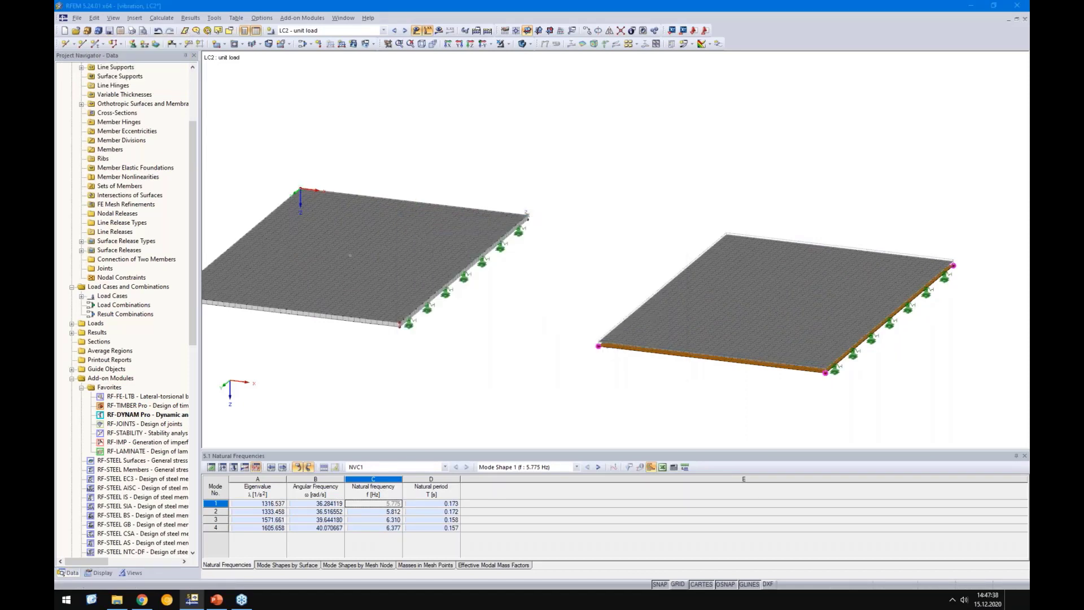
left_click(598, 346)
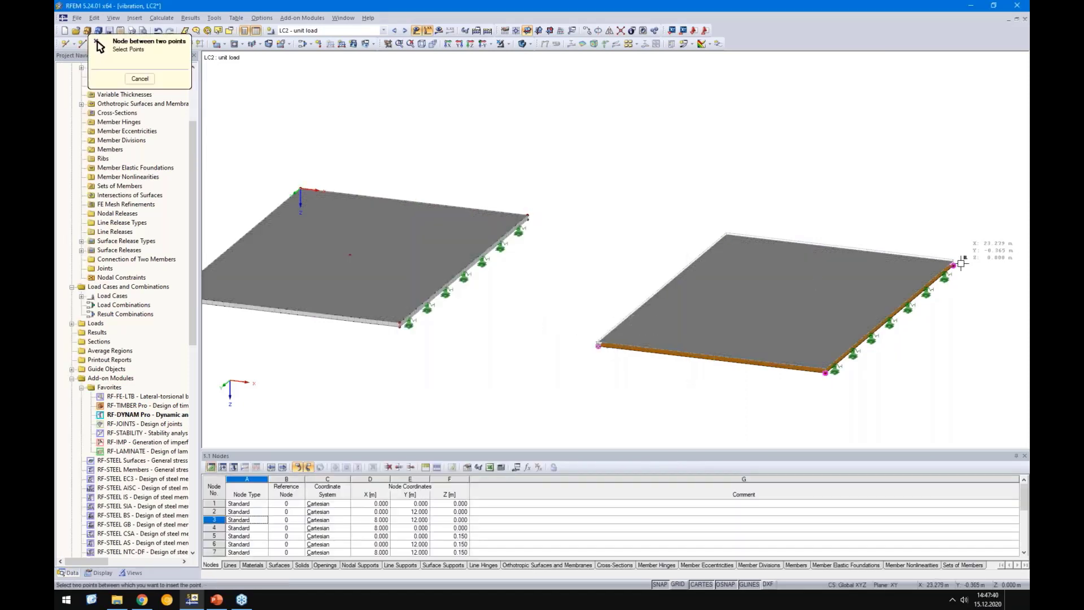
left_click(953, 265)
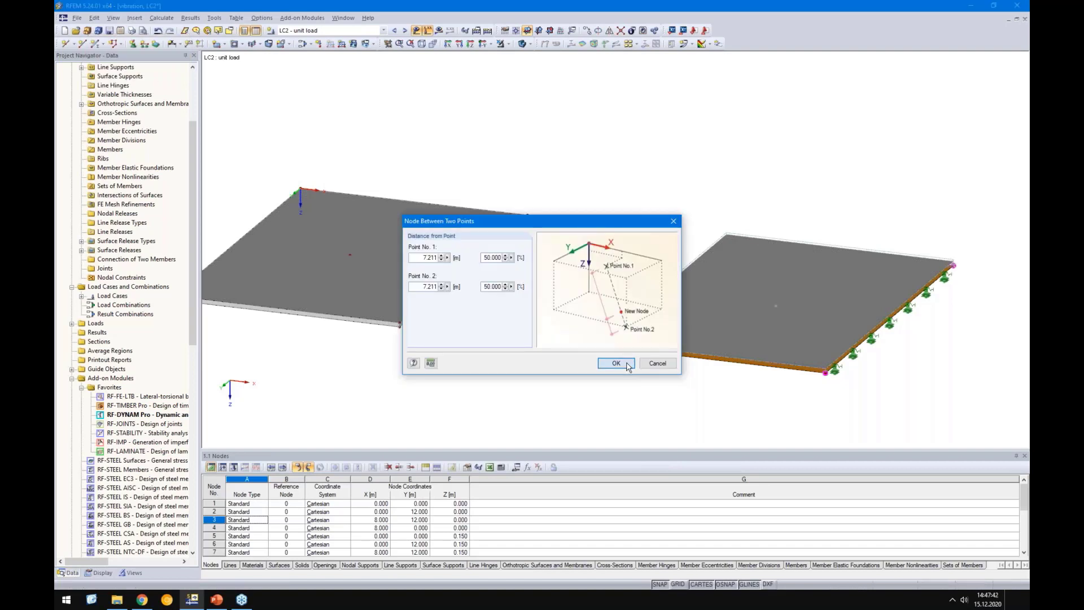
left_click(612, 362)
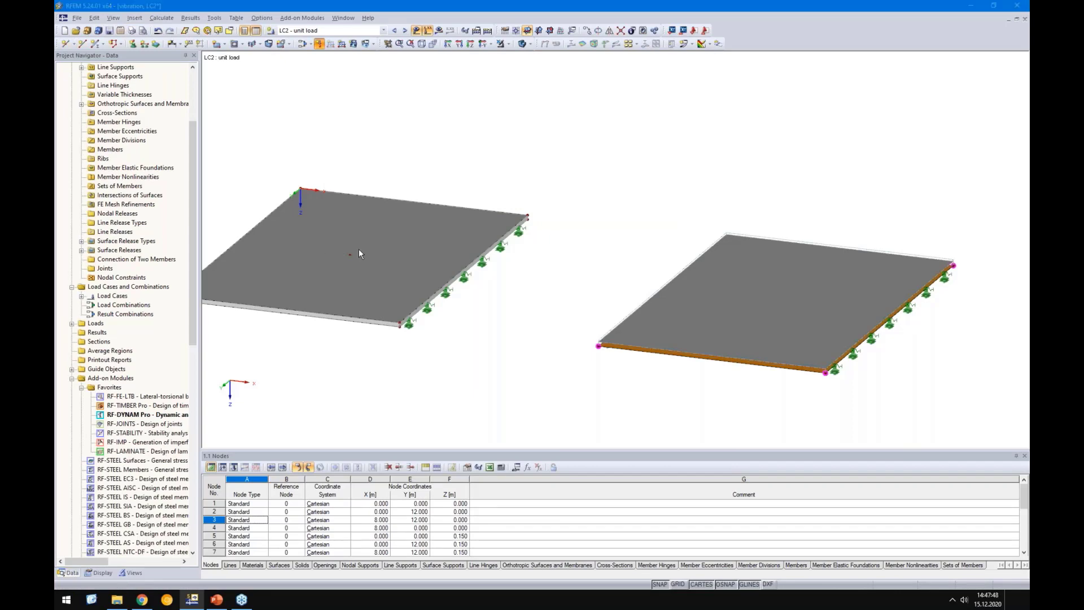
- Apply a 1 kN nodal load in Z to the centre node of each slab and display the slabs transparently
left_click(384, 267)
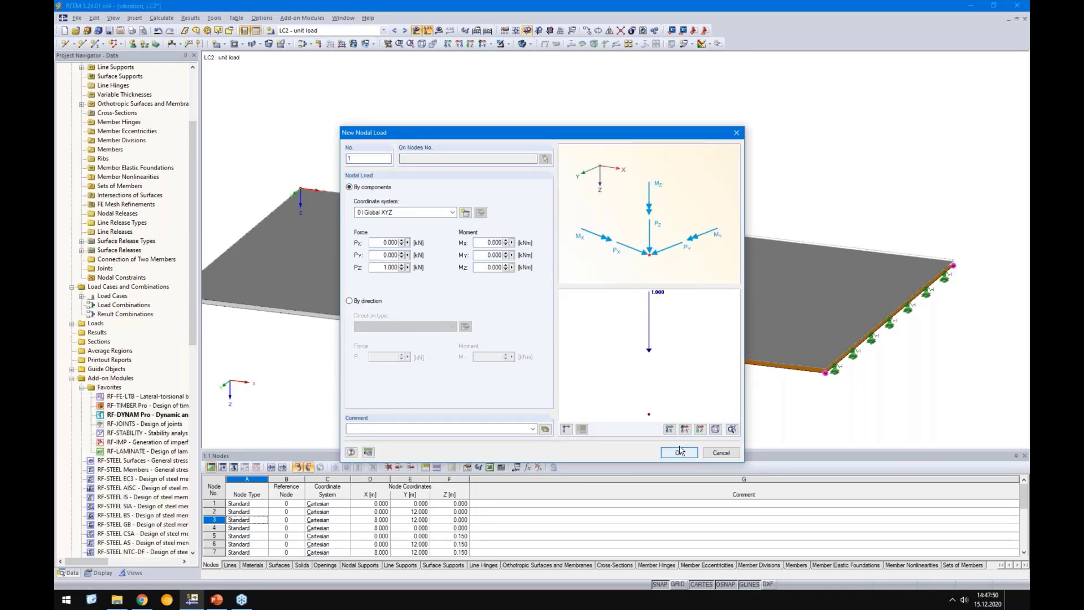
left_click(680, 453)
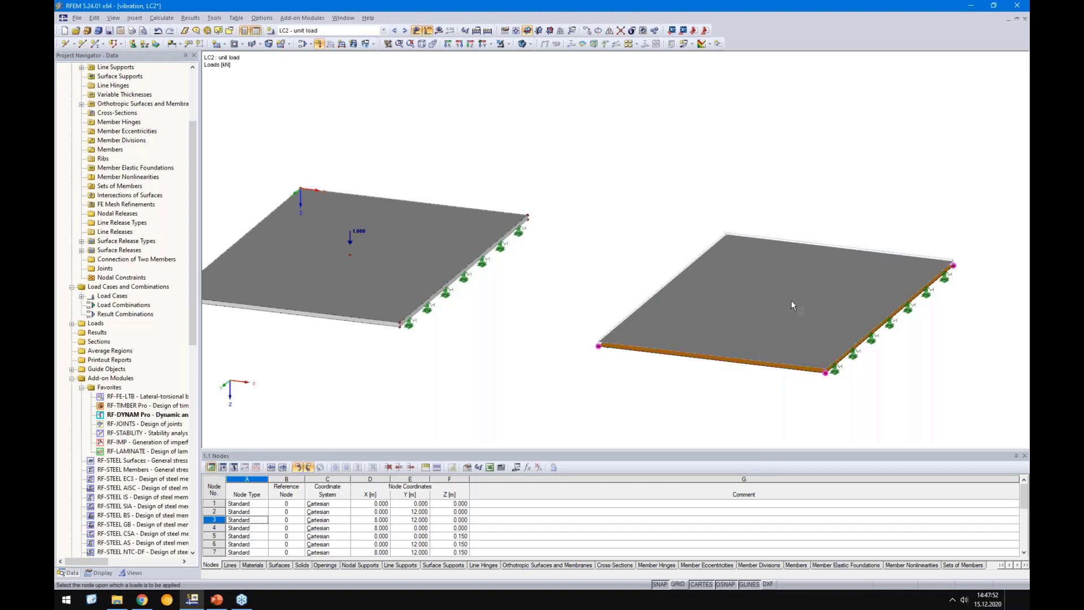
left_click(523, 43)
left_click(776, 305)
right_click(547, 218)
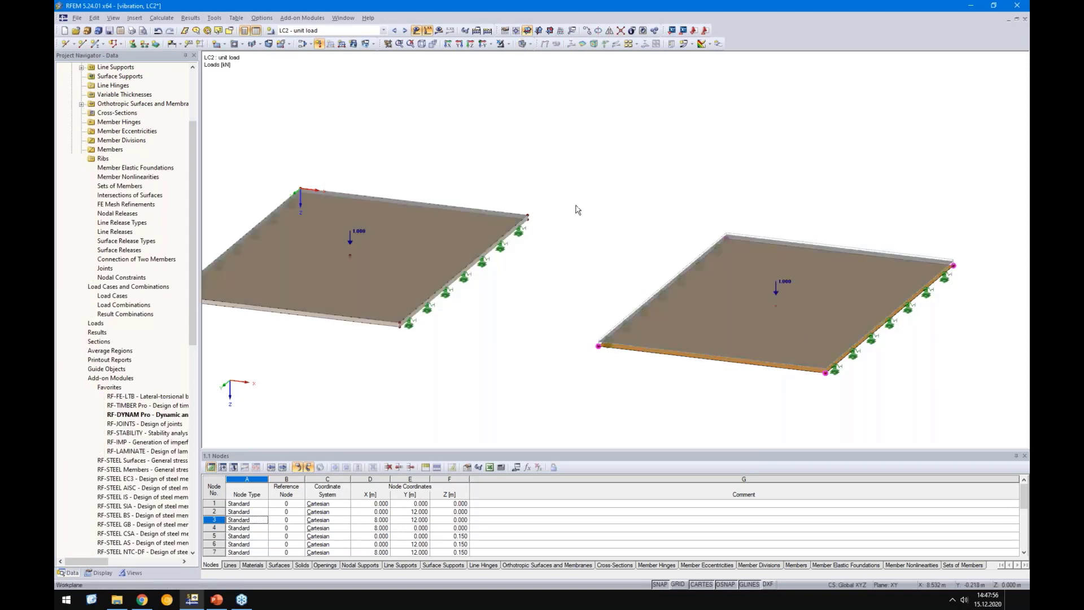
- Calculate load case LC2 - unit load and display the global deformations of both slabs
scroll(579, 185, "down", 2)
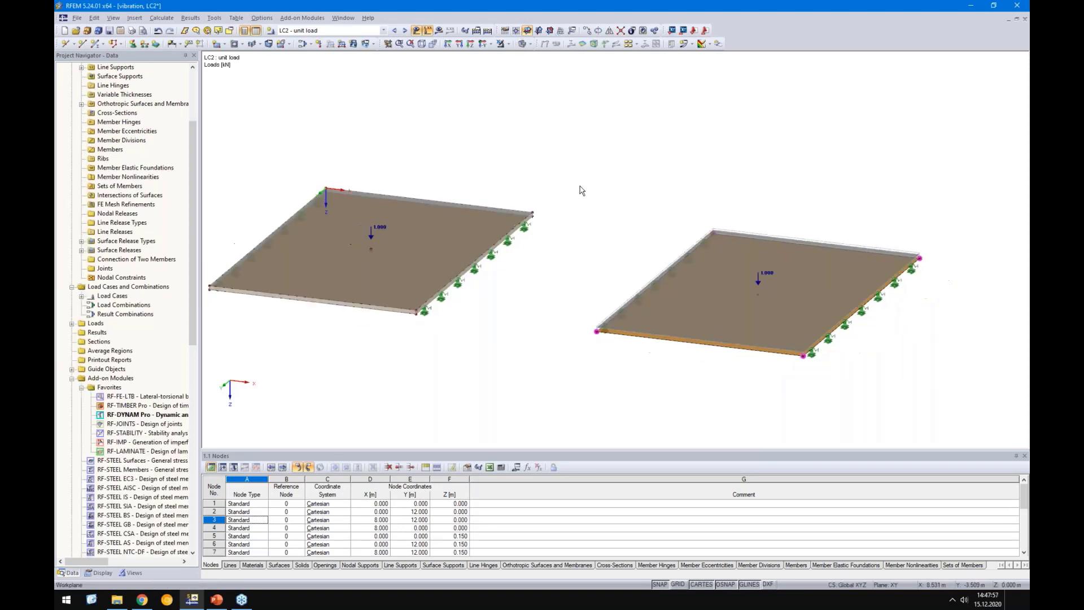
left_click(440, 31)
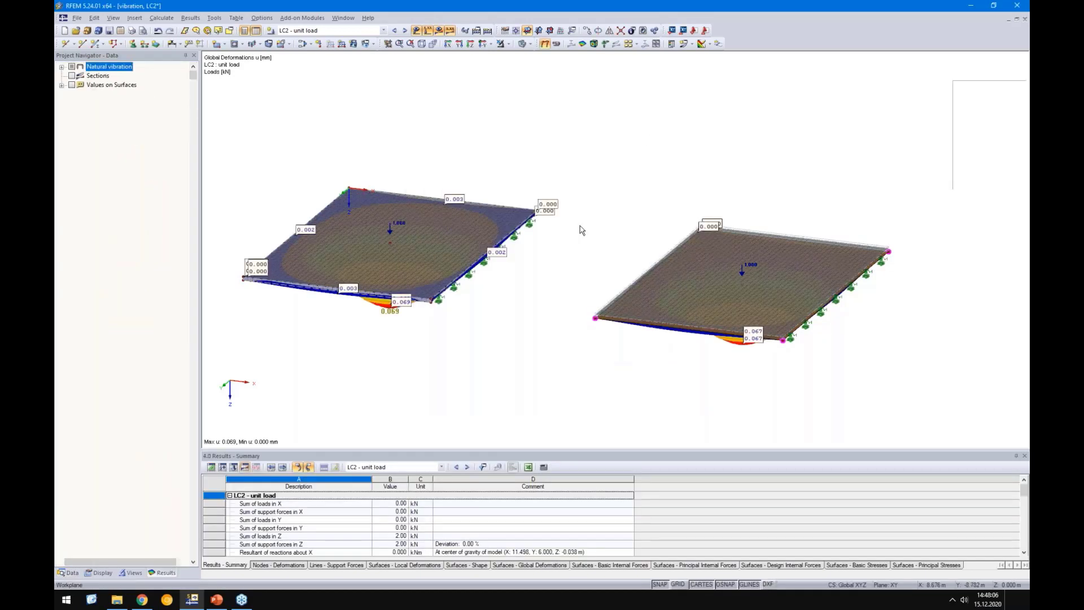
- Examine the unit-load deformations of both slabs from the side and switch to the PowerPoint slide with the stiffness limits
middle_click_drag(412, 373, 666, 315, "ctrl")
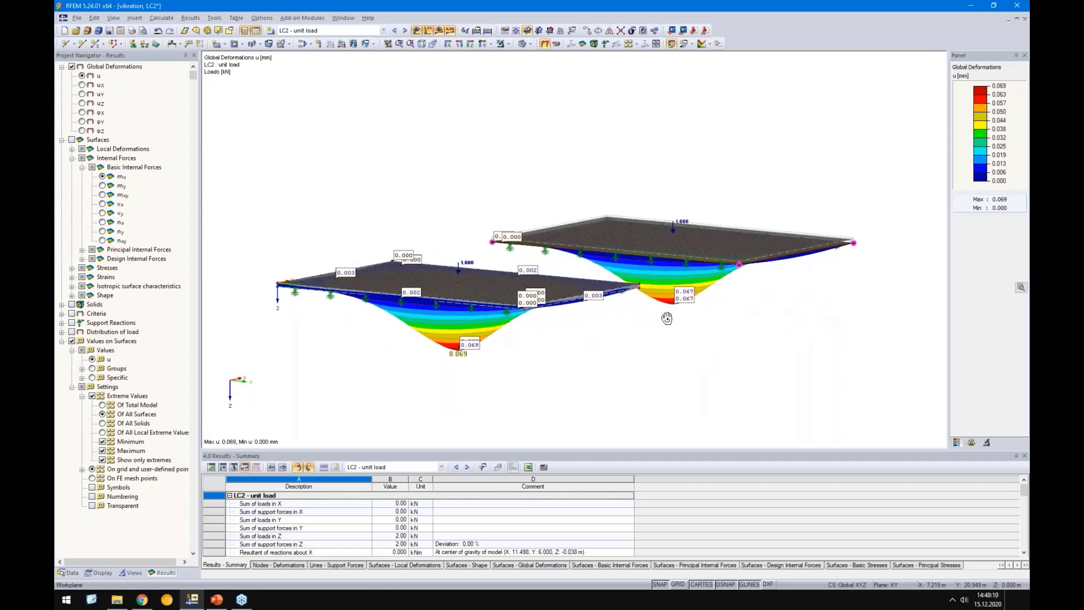
right_click(668, 316)
left_click(578, 361)
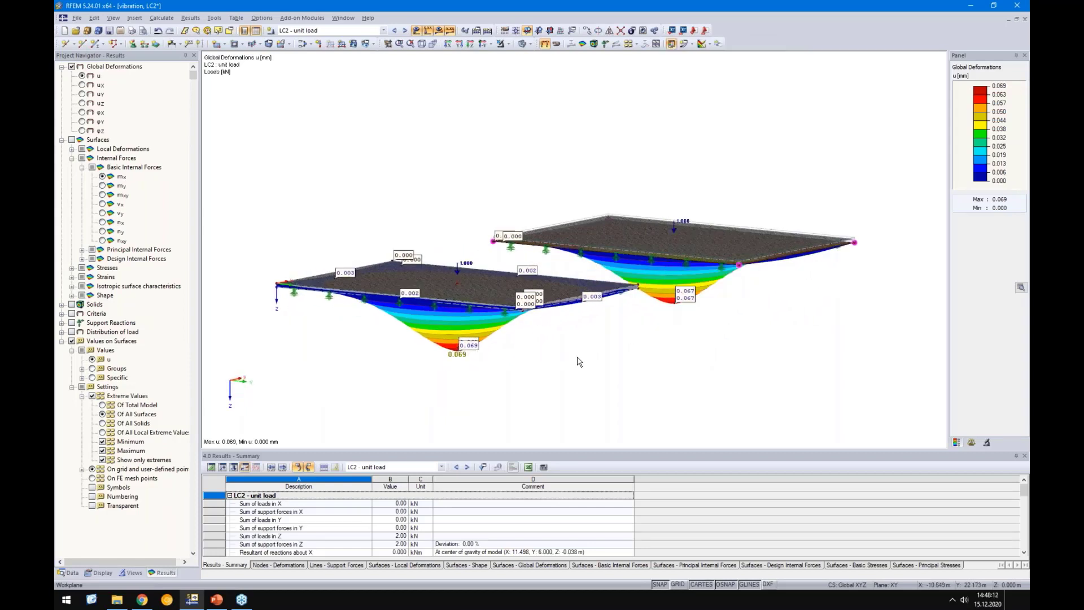
left_click(338, 526)
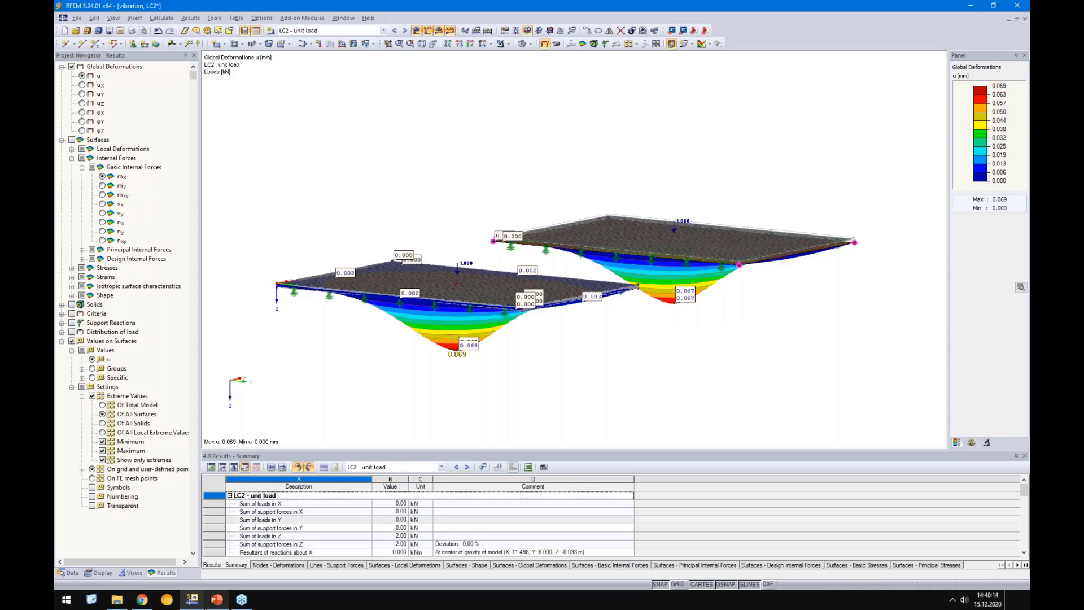
left_click(217, 600)
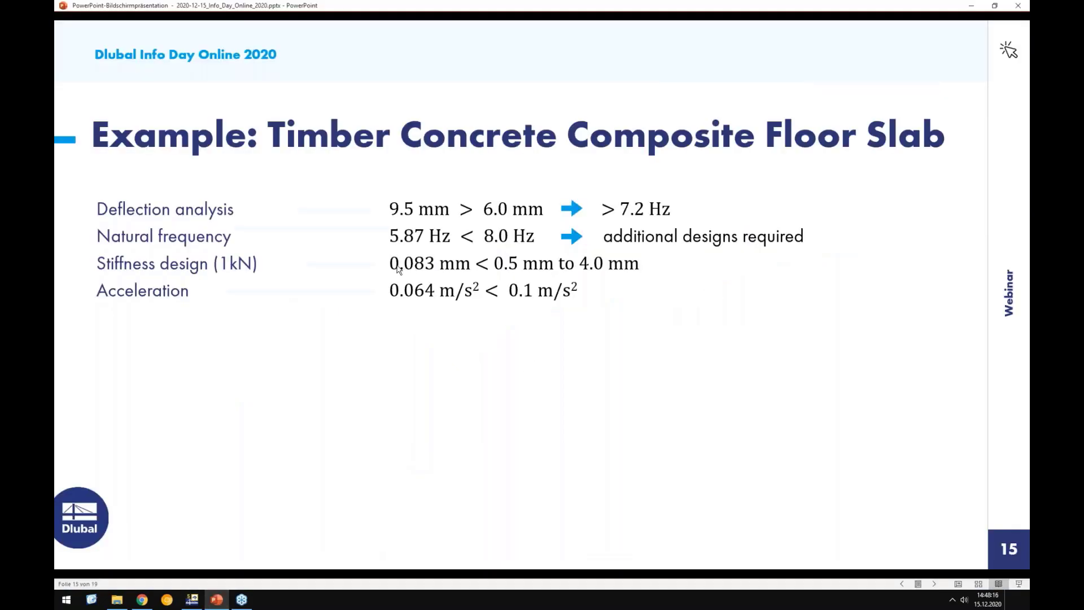
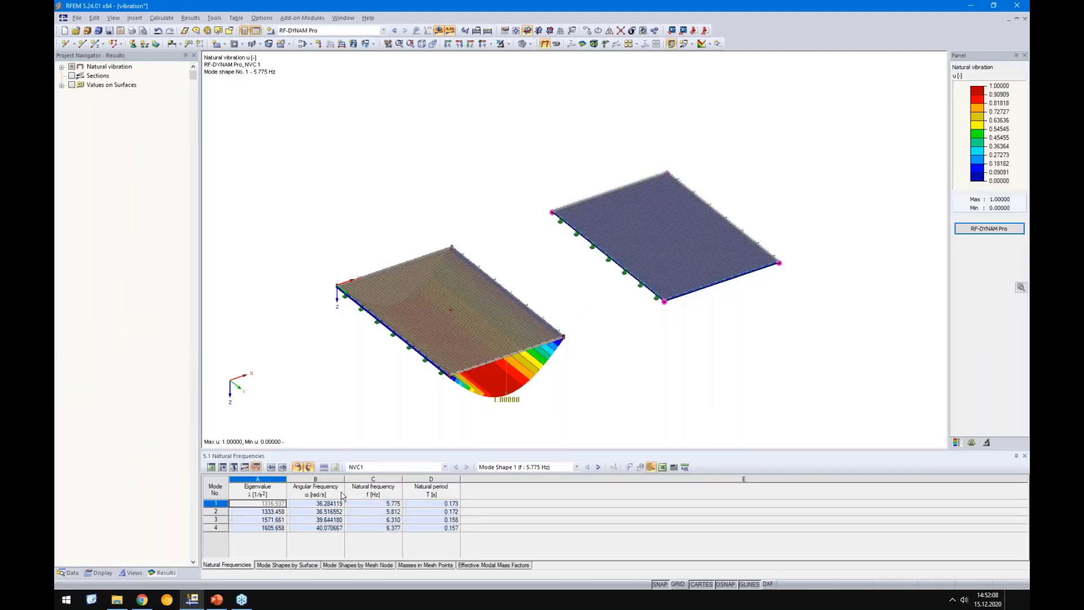
- Copy the angular frequency of mode 1 from the natural frequencies results table
left_click(314, 504)
right_click(319, 504)
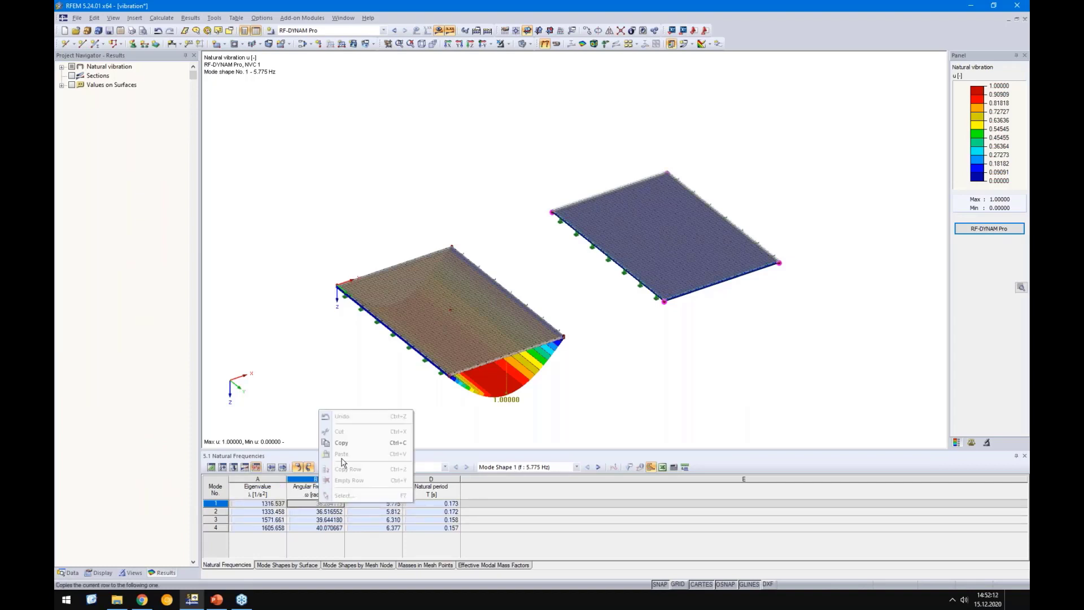
left_click(343, 446)
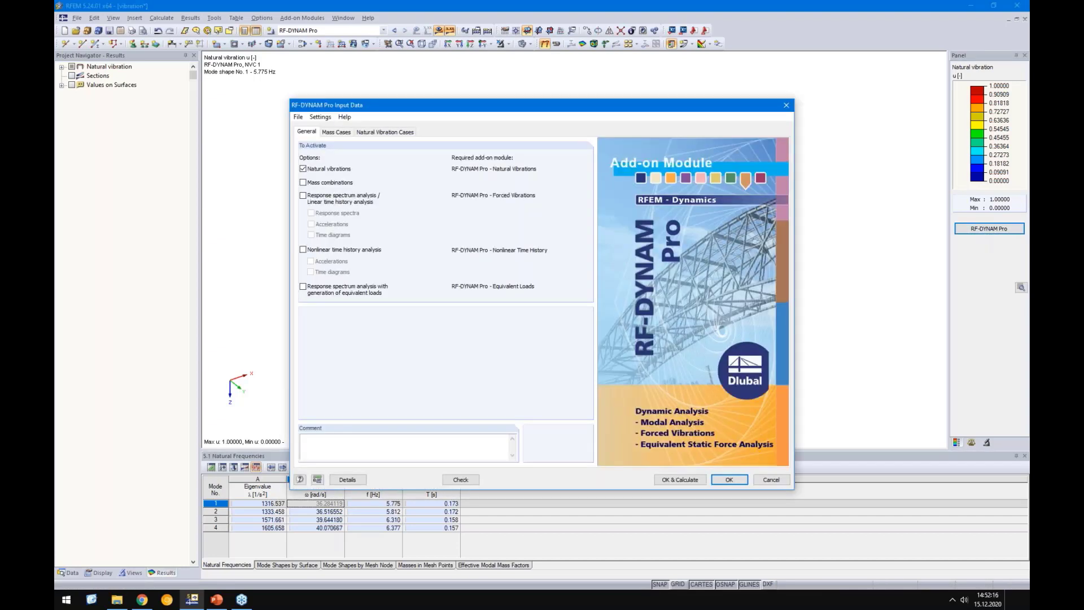
- Activate response spectrum / linear time history analysis with time diagrams in RF-DYNAM Pro and review the natural vibration case
left_click(303, 195)
left_click(311, 235)
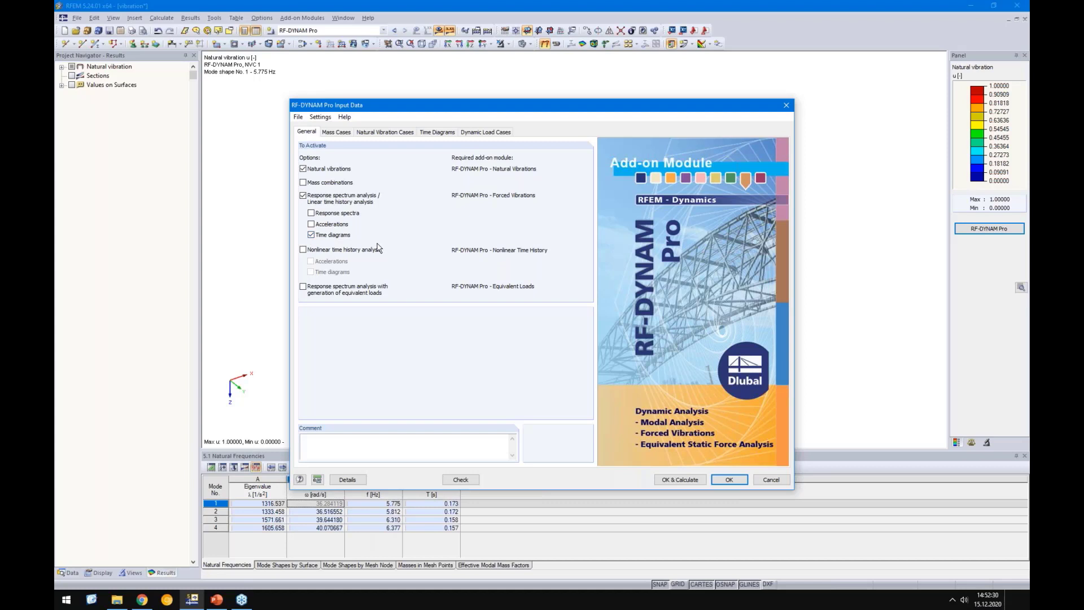
left_click(340, 134)
left_click(387, 136)
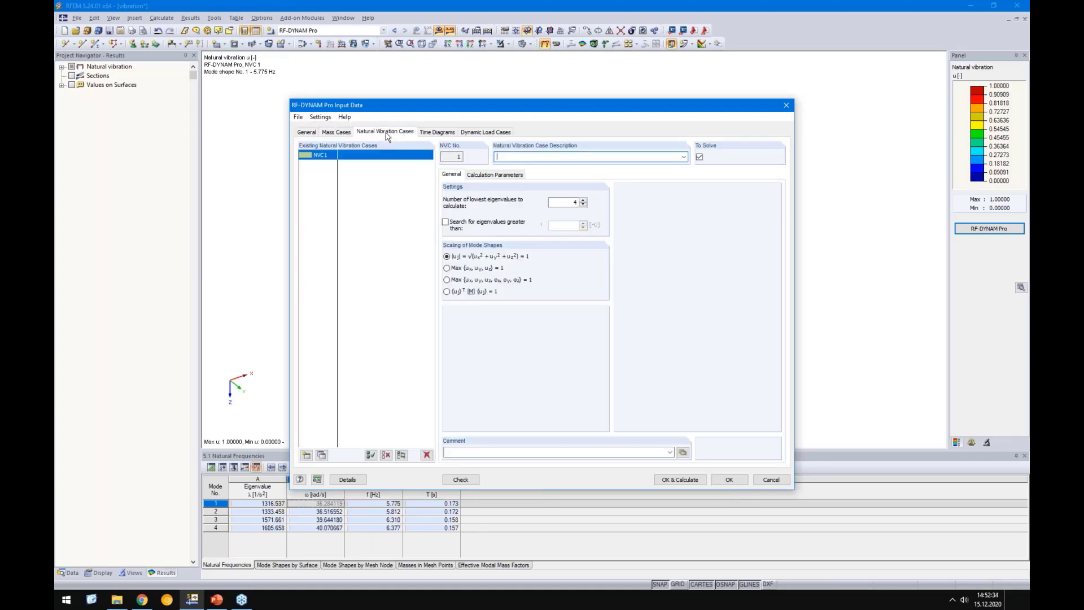
- Make time diagram TD1 periodic and describe it as 'resonance check'
left_click(453, 133)
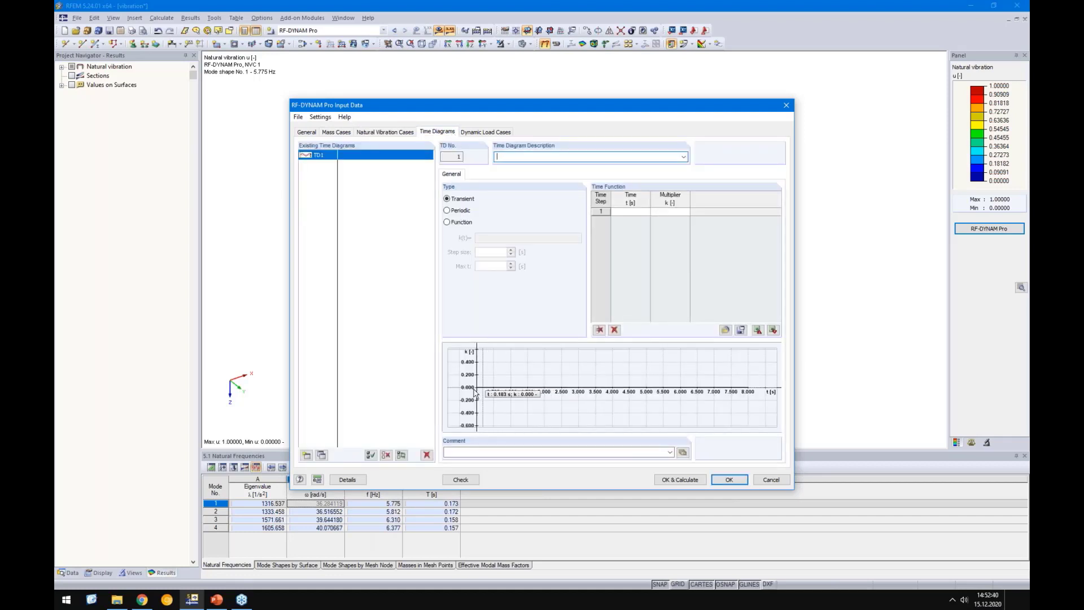
left_click(461, 211)
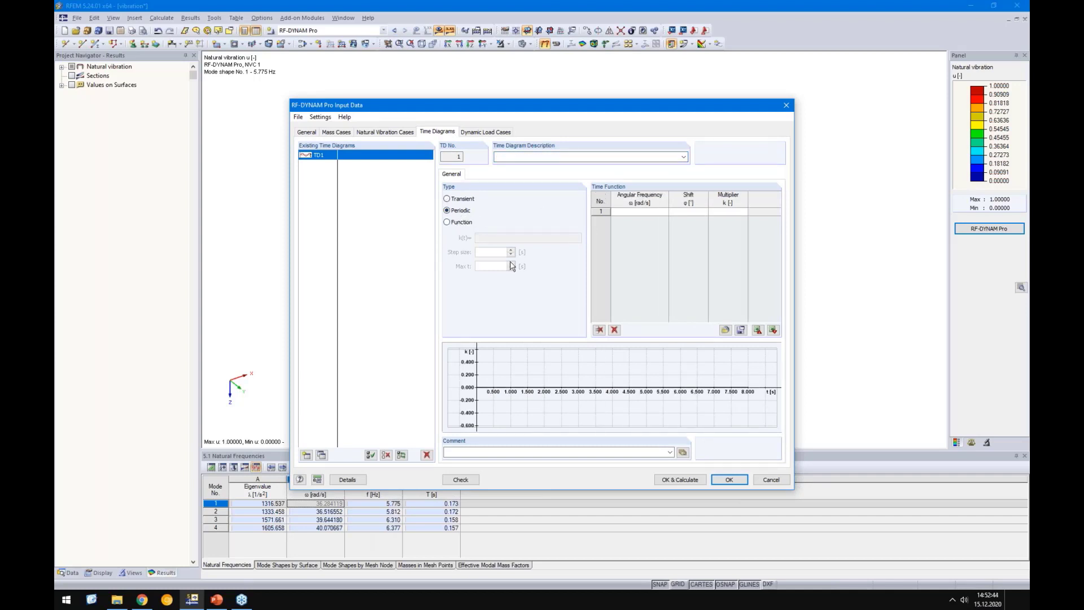
left_click(629, 212)
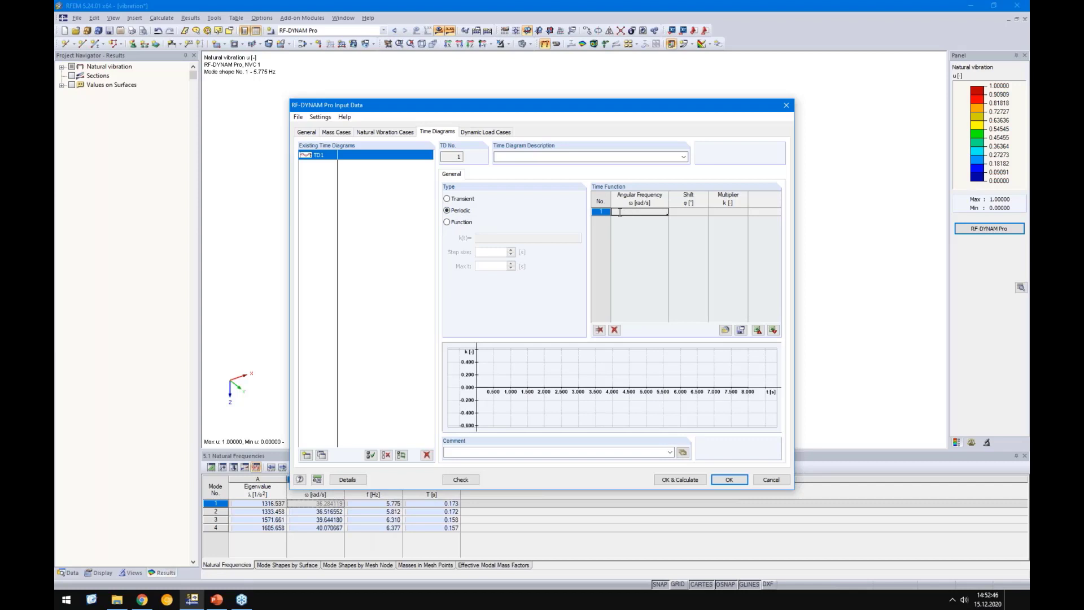
left_click(545, 157)
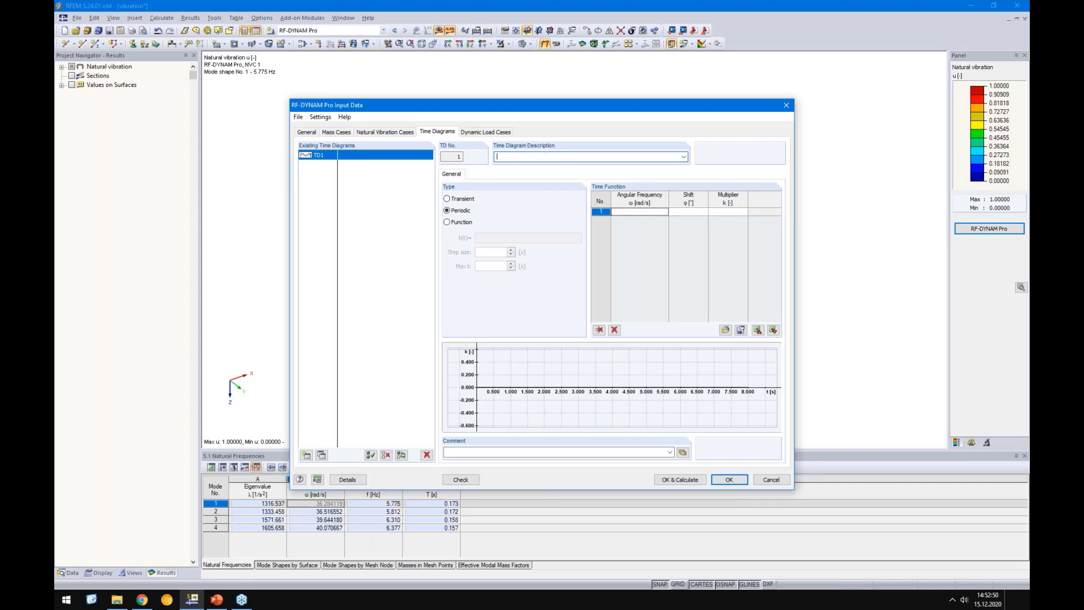
type("resonan")
key("BackSpace")
key("BackSpace")
key("BackSpace")
key("BackSpace")
type("che")
- Paste the copied angular frequency 36.2841 rad/s into the first time function row, with shift 0 and multiplier 1.000
left_click(685, 212)
left_click(652, 213)
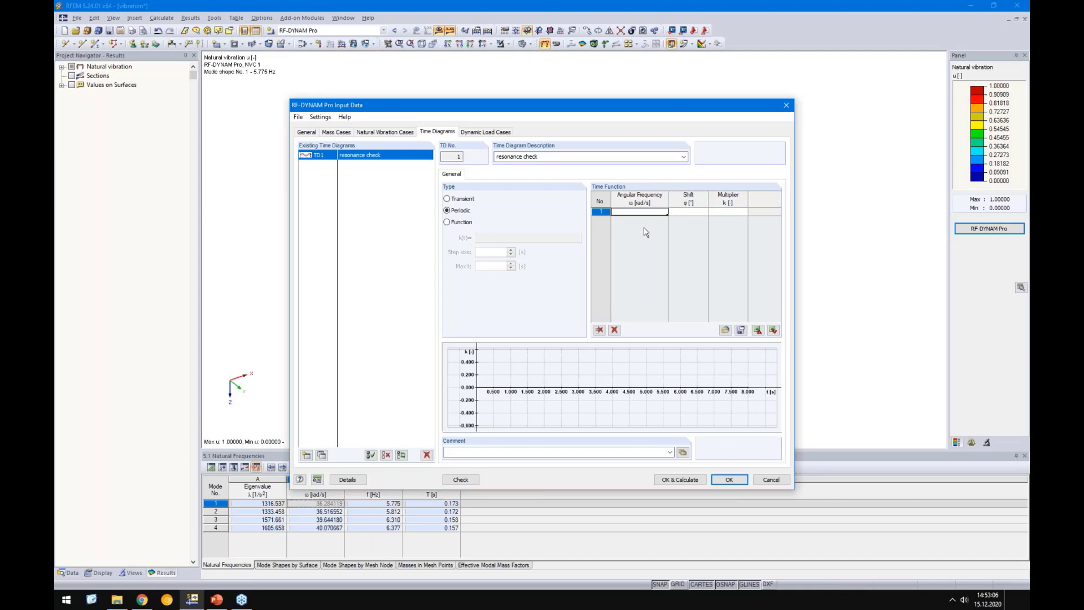
left_click(632, 212)
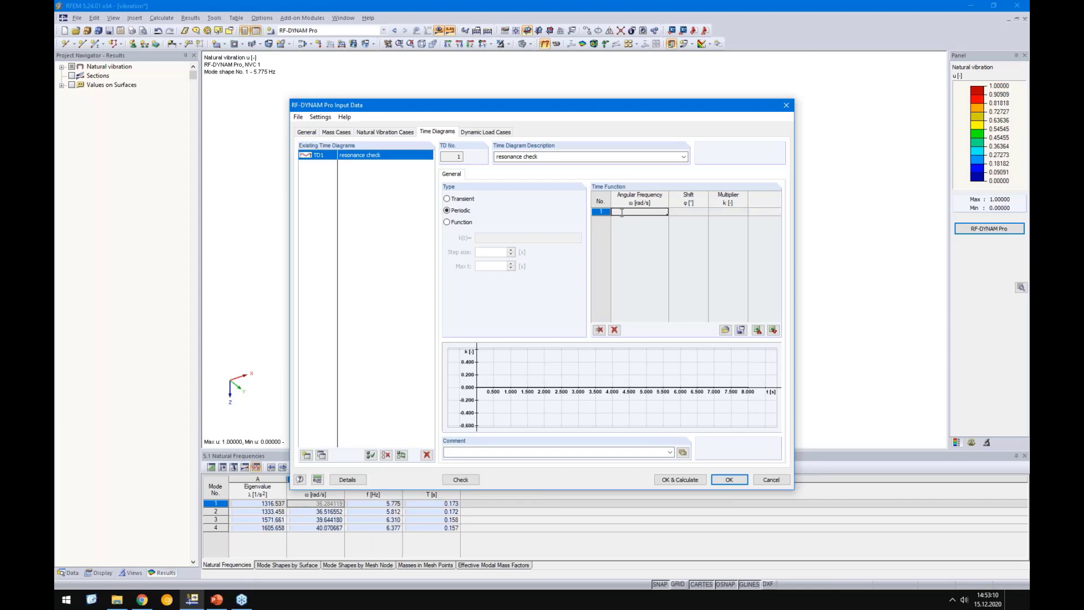
left_click(641, 211)
right_click(639, 211)
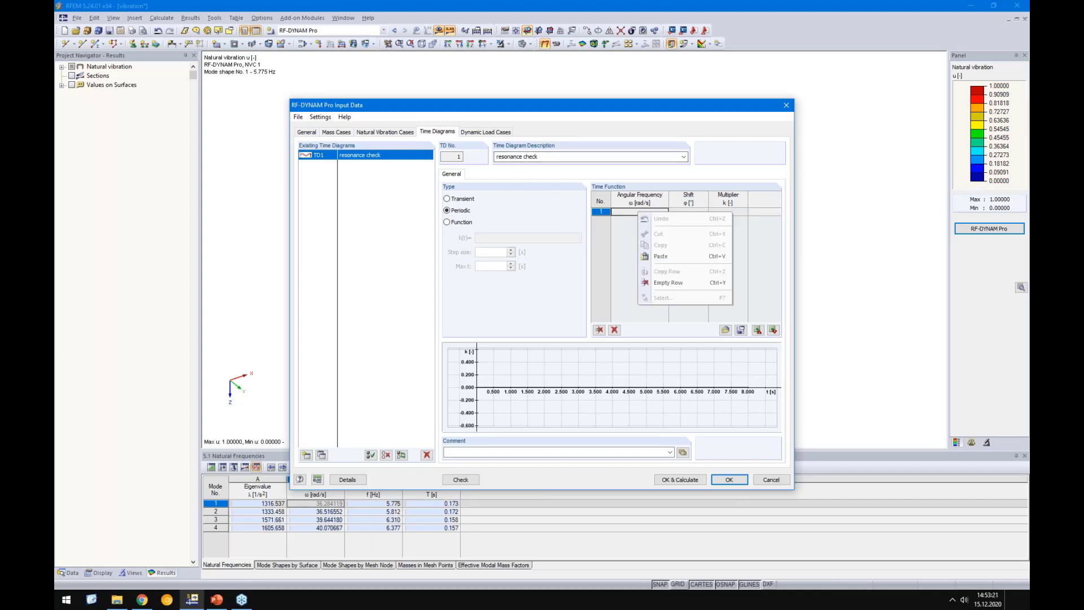
left_click(661, 257)
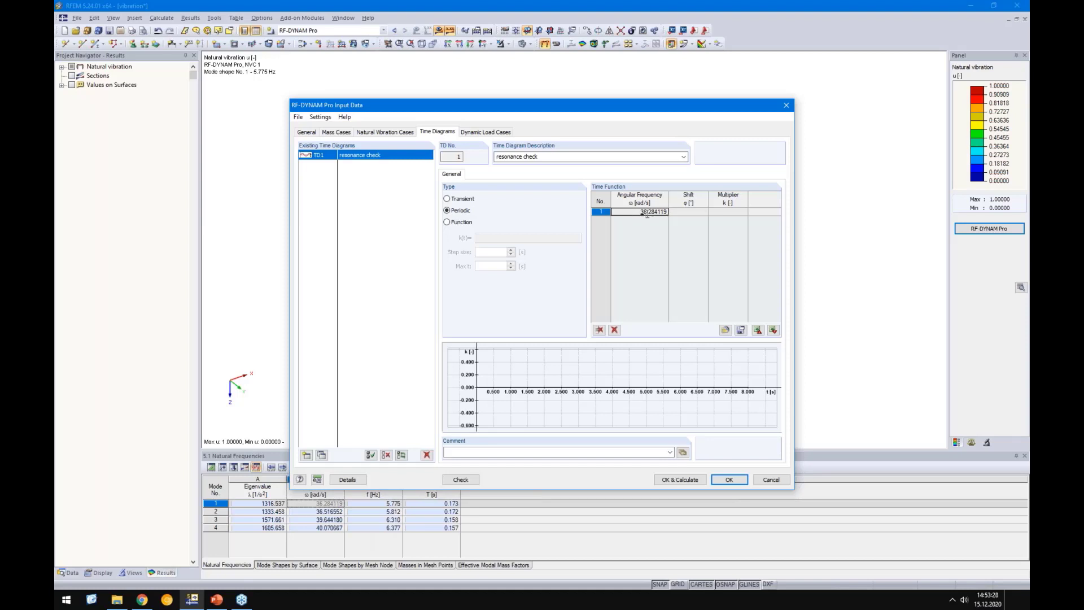
key("Tab")
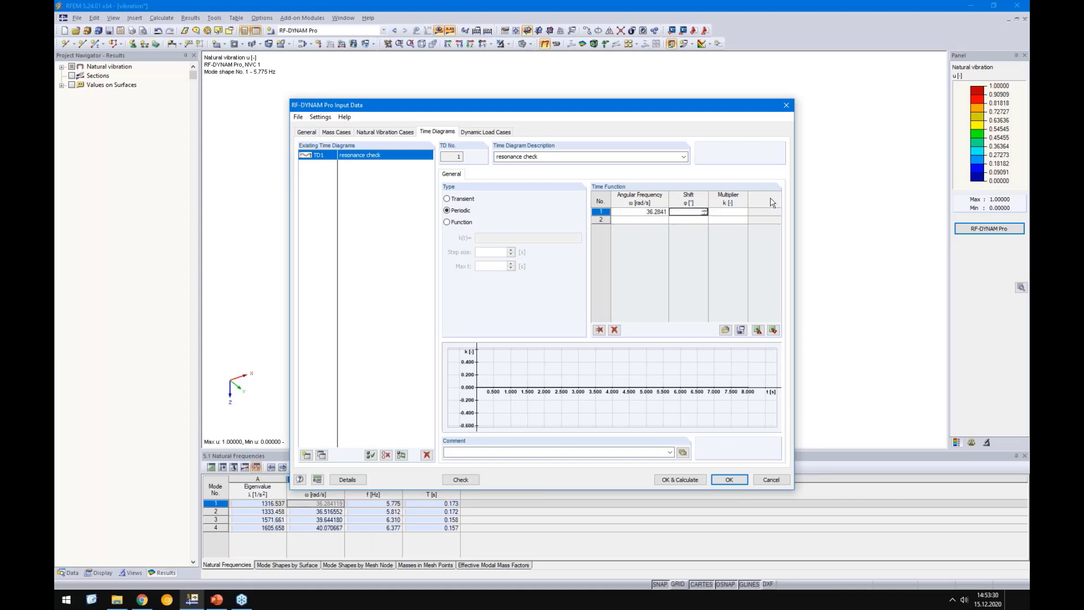
key("Tab")
key("Tab")
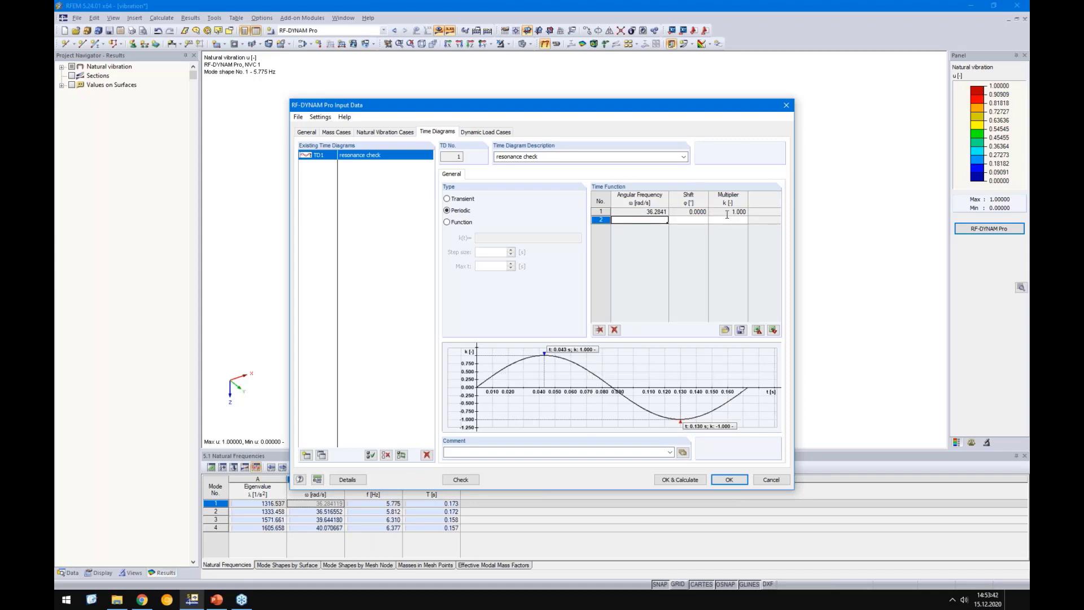
- Consult the acceleration formula on the PowerPoint slide, then return to RFEM and set the time function's multiplier to 0.028
left_click_drag(624, 107, 684, 279)
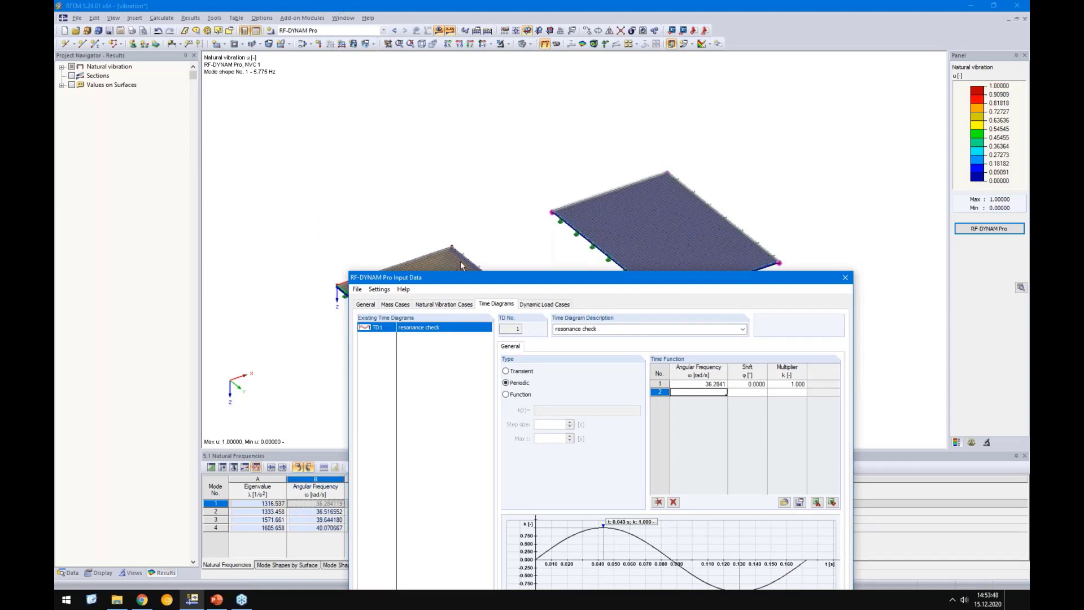
left_click_drag(462, 277, 441, 133)
left_click(216, 599)
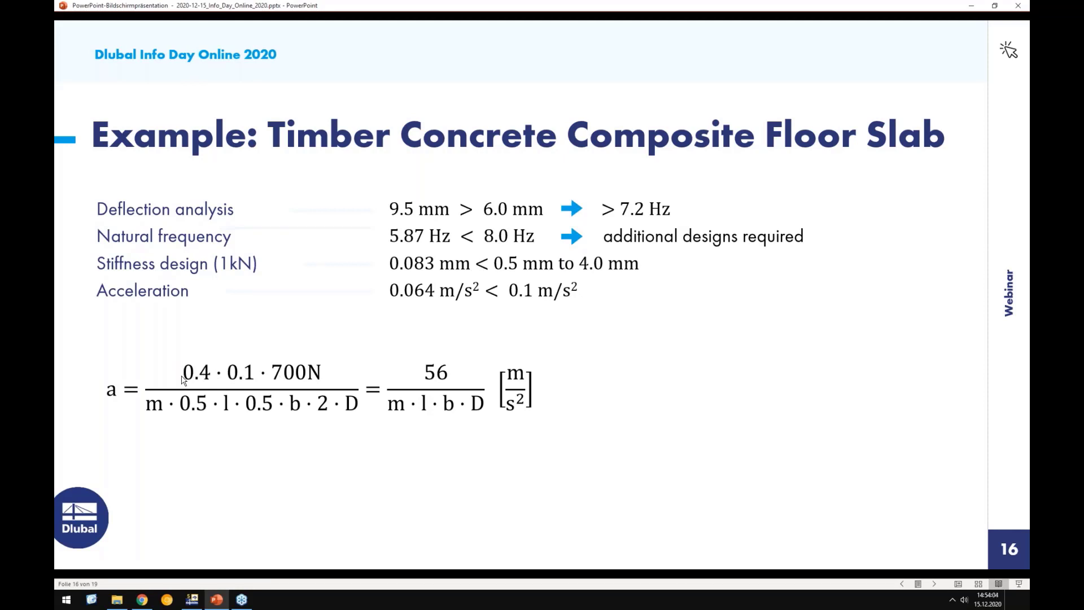
left_click(192, 600)
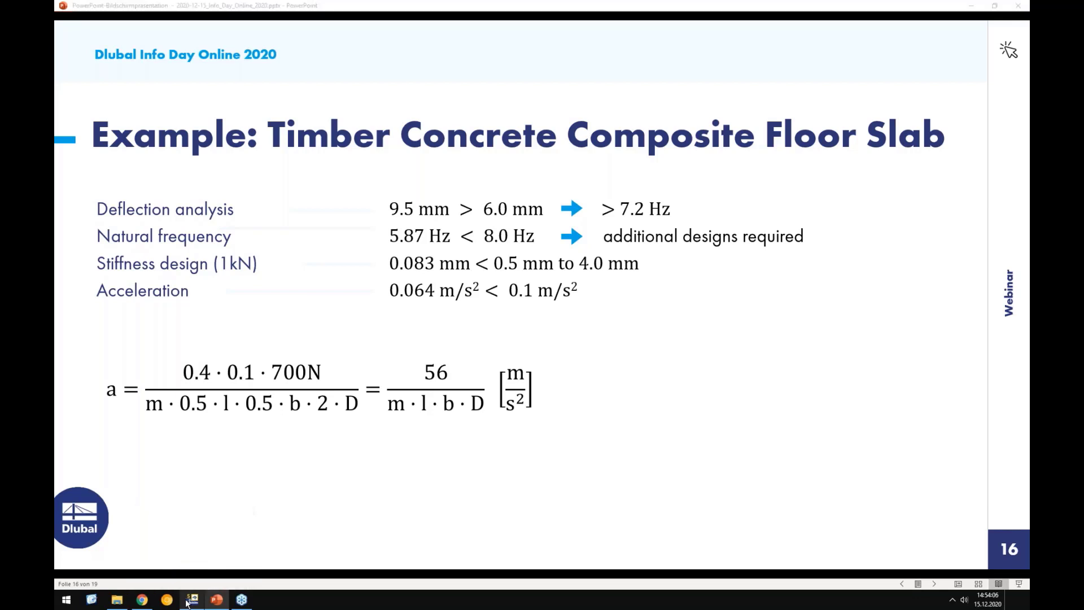
double_click(768, 247)
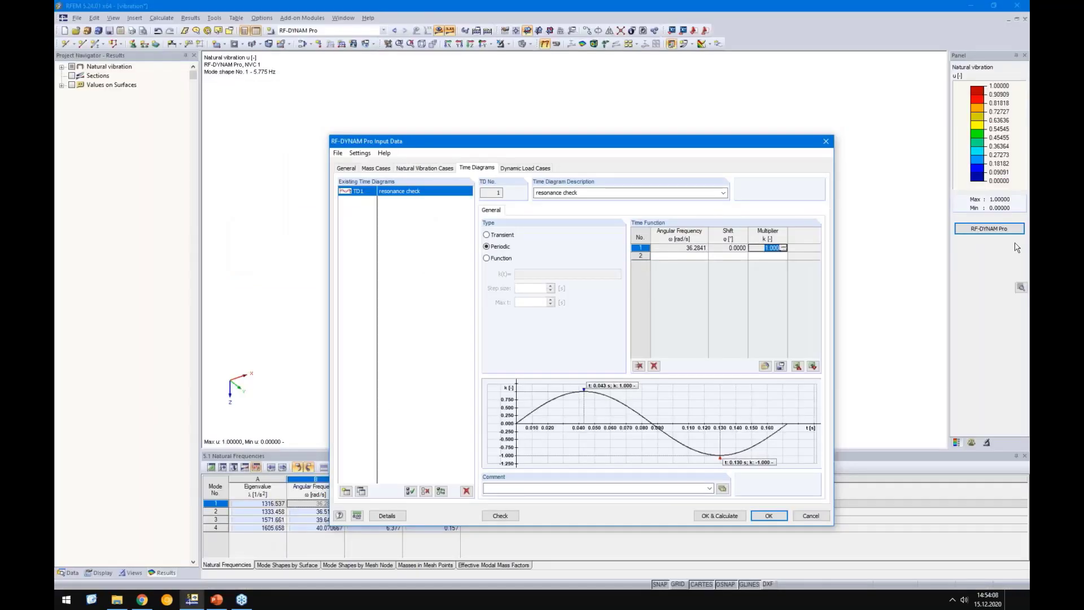
type("0.028")
left_click(752, 258)
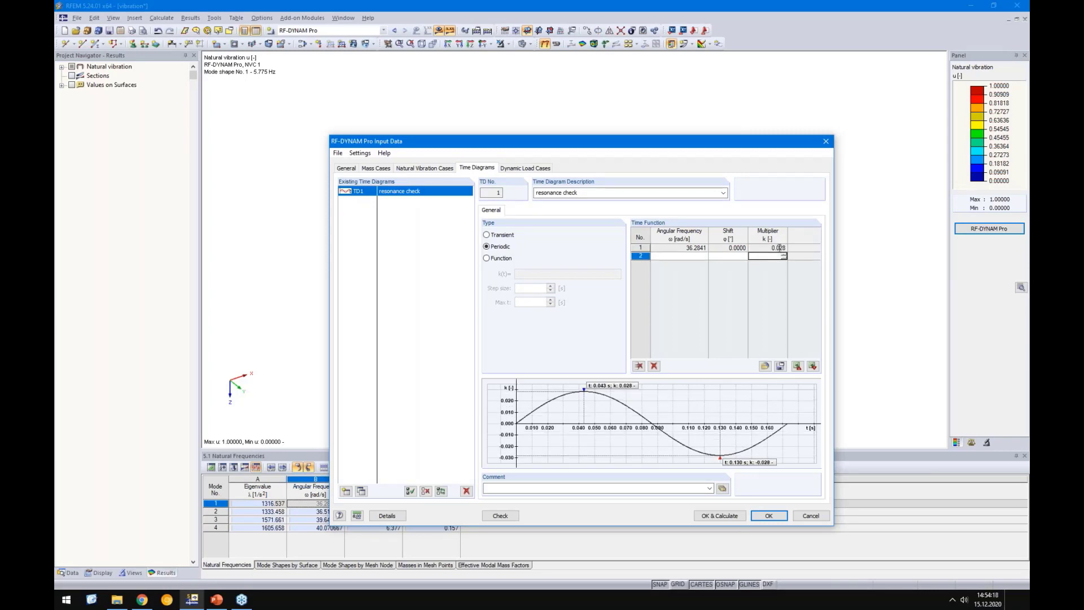
- Recheck the load factors in the acceleration formula on the PowerPoint slide and return to the RF-DYNAM Pro input in RFEM
left_click_drag(562, 151, 522, 241)
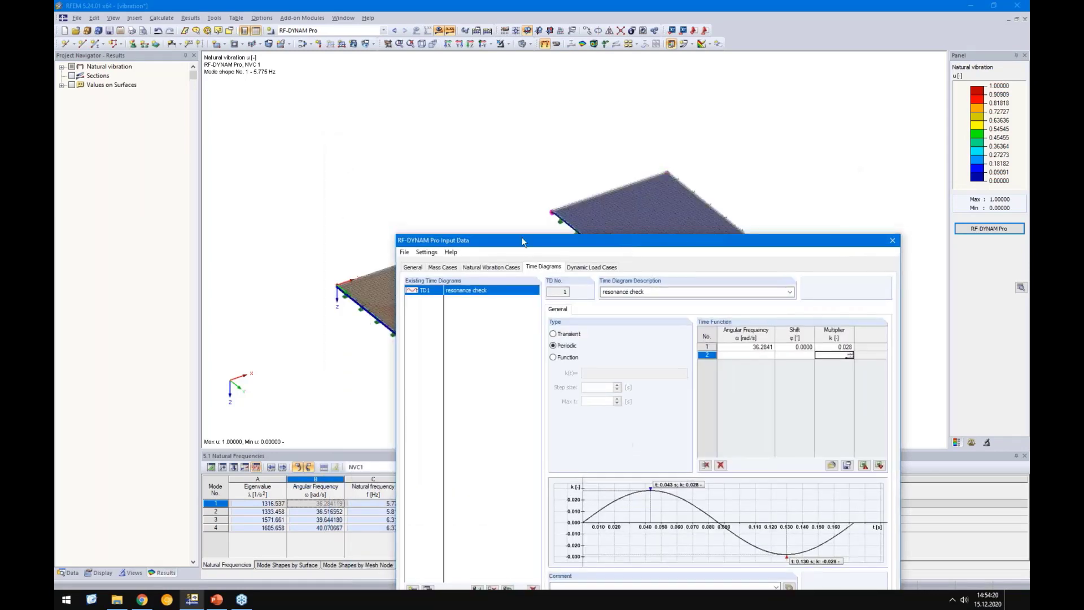
key("alt+Tab")
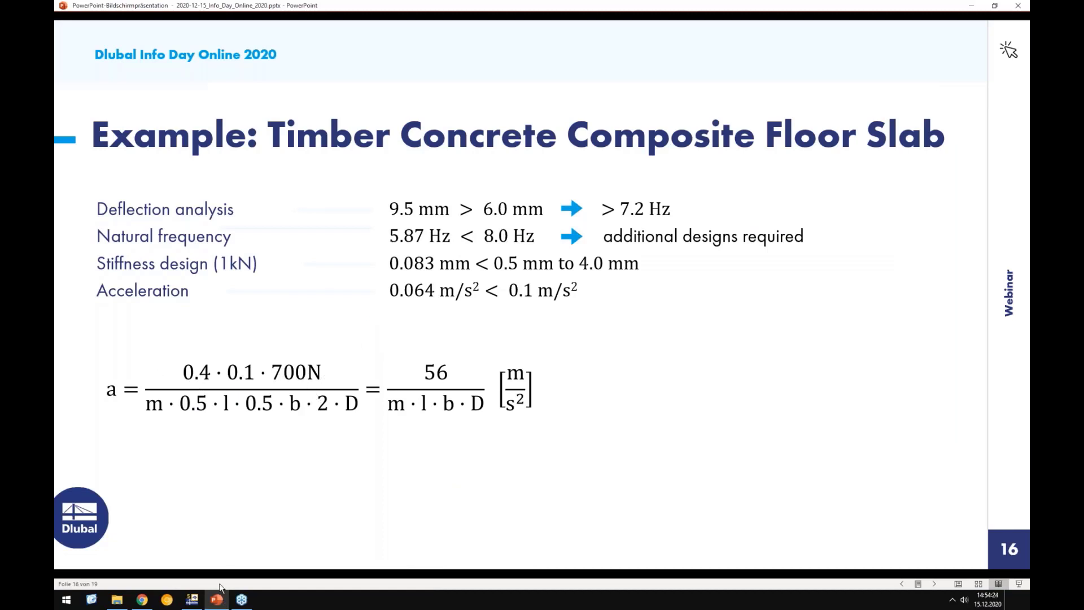
left_click(186, 600)
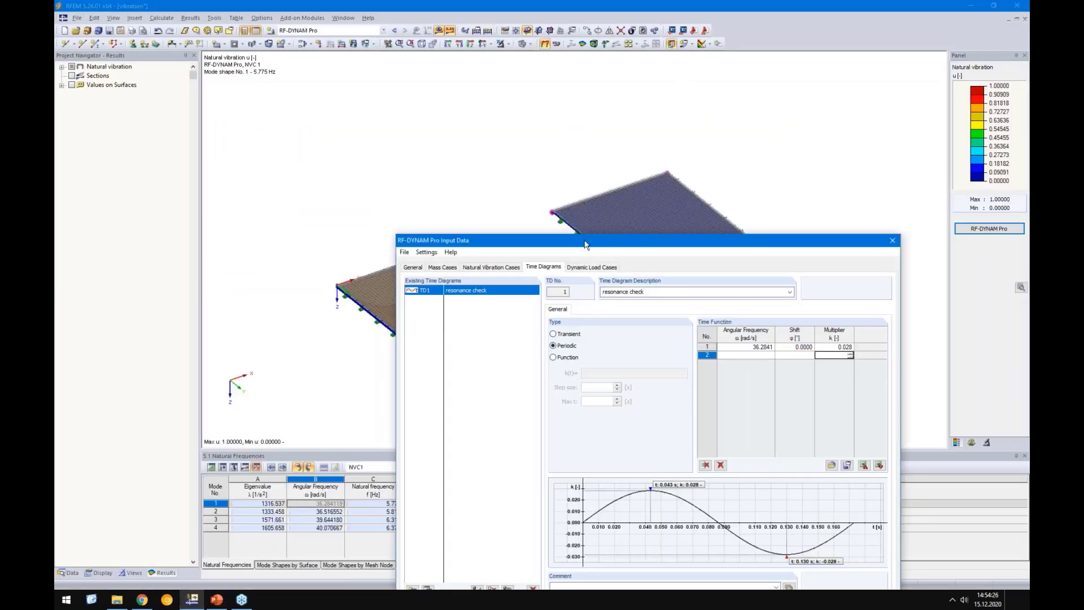
left_click_drag(587, 239, 497, 115)
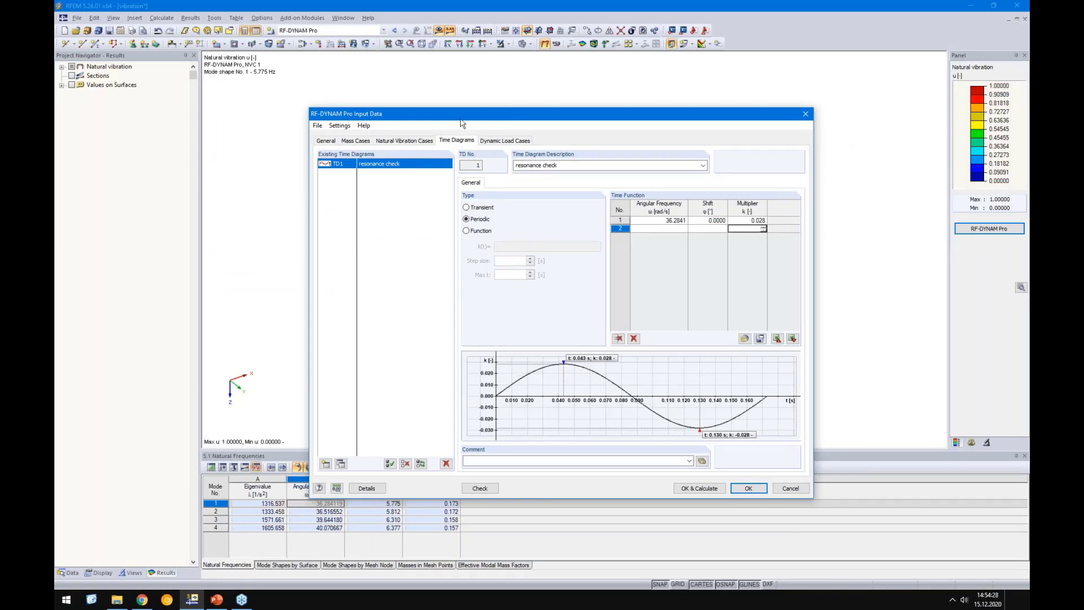
- Set dynamic load case DLC1 to linear modal analysis and combine LC2 unit load with time diagram TD1 resonance check
left_click(498, 140)
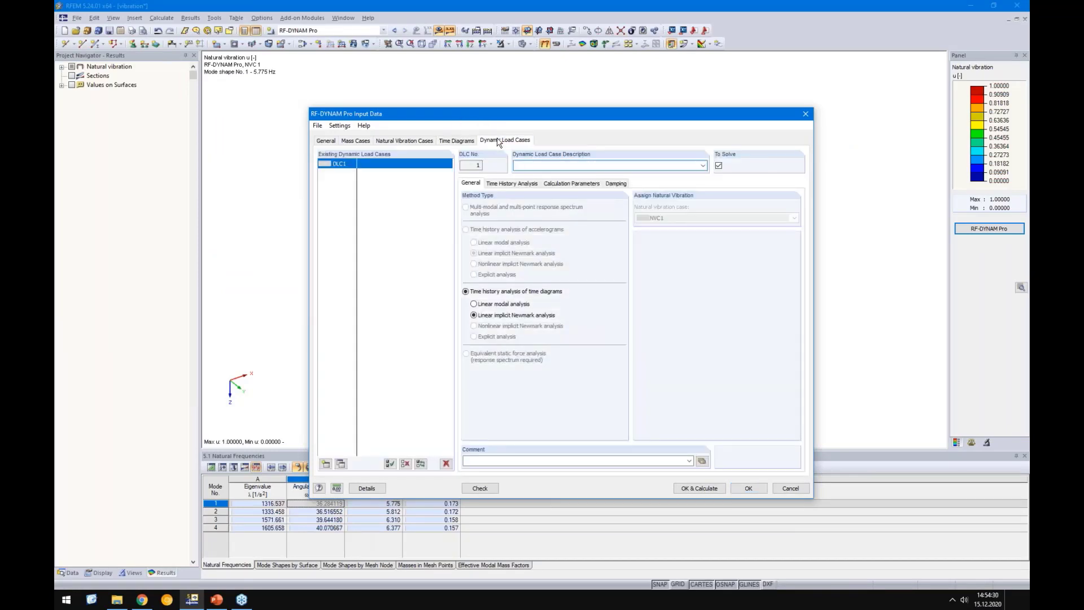
left_click(474, 304)
left_click(507, 184)
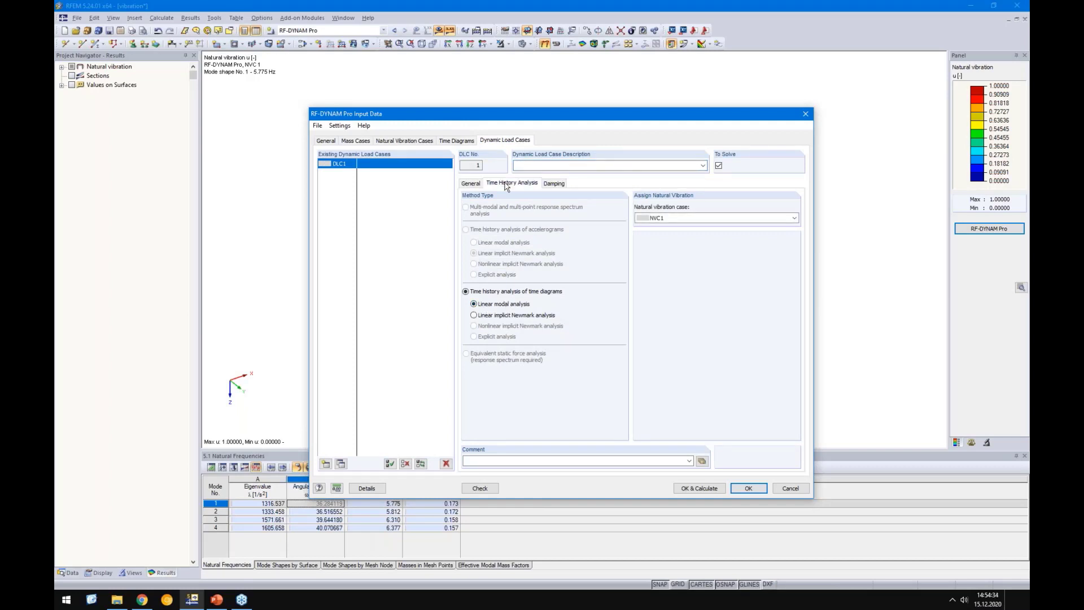
left_click(555, 215)
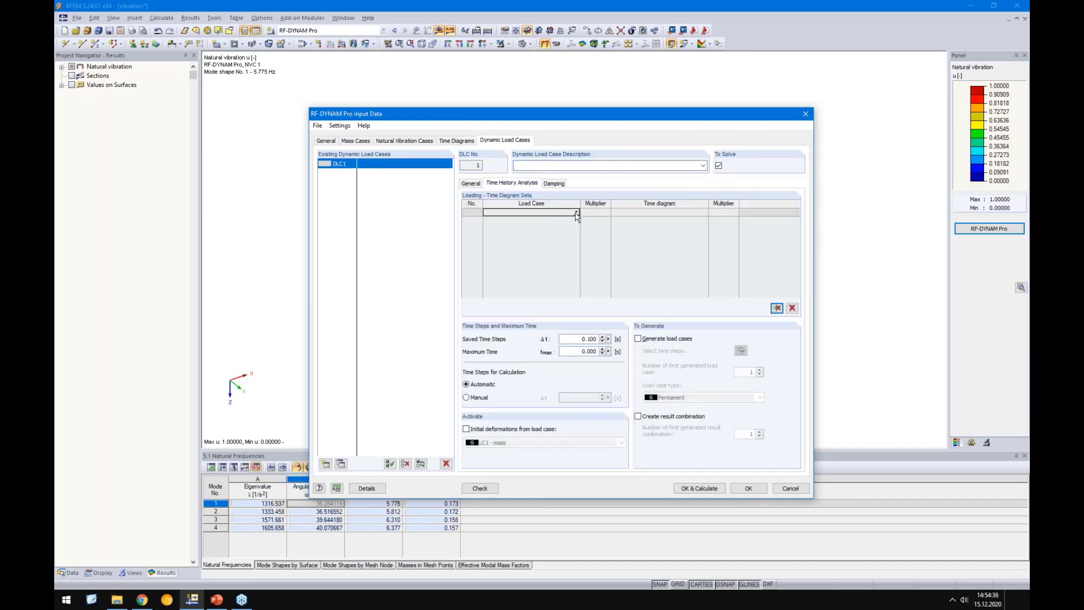
left_click(577, 214)
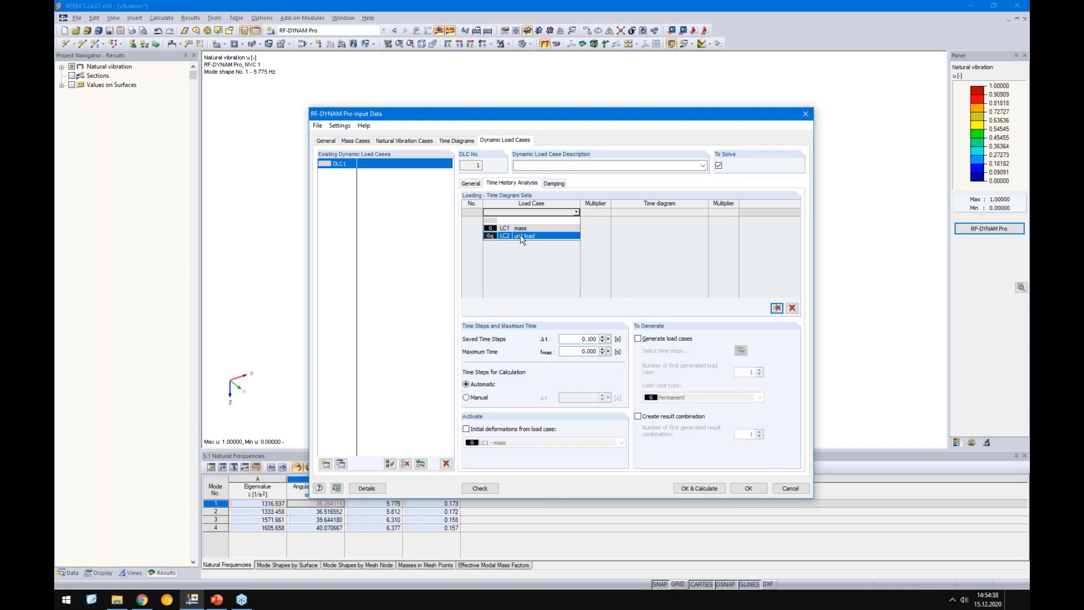
left_click(523, 238)
left_click(671, 212)
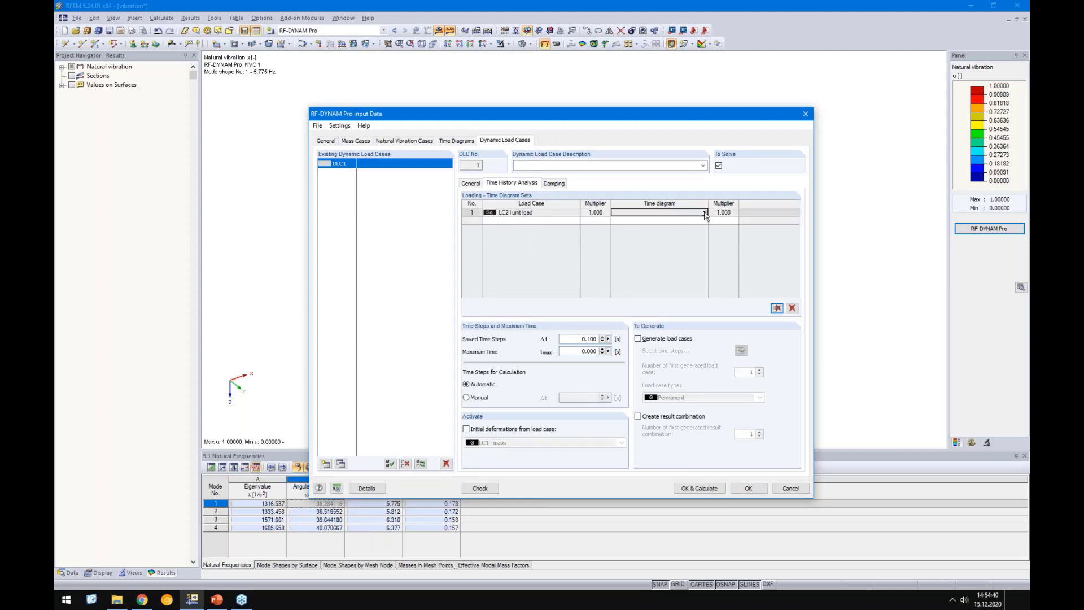
left_click(704, 213)
left_click(658, 228)
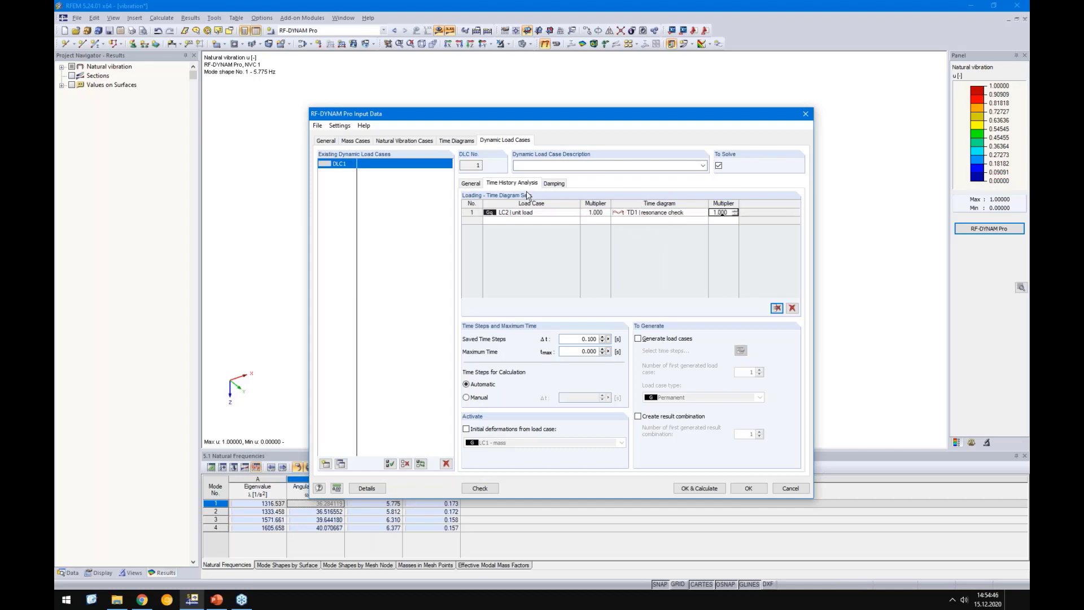
left_click(471, 184)
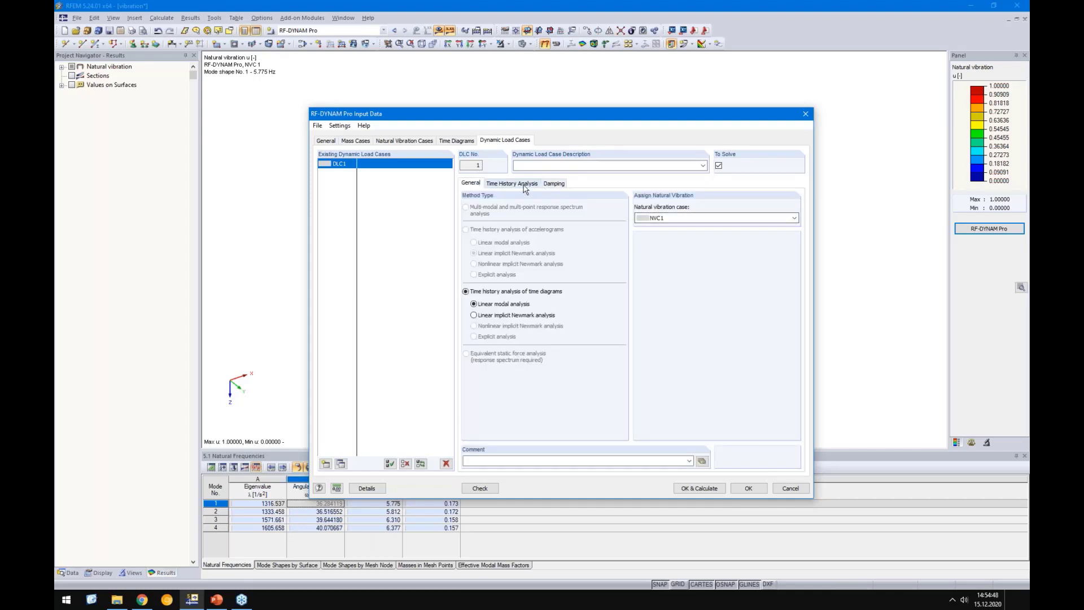
- Set DLC1's time history analysis to saved time steps of 0.100 s and a maximum time of 10 s
left_click(506, 184)
left_click(456, 141)
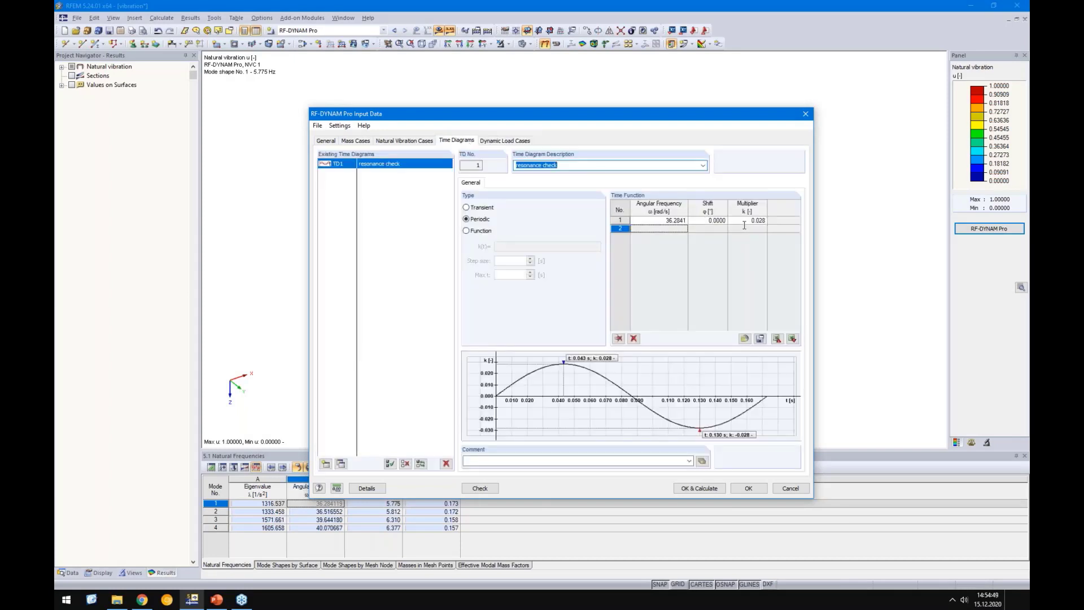
left_click(508, 141)
left_click(511, 183)
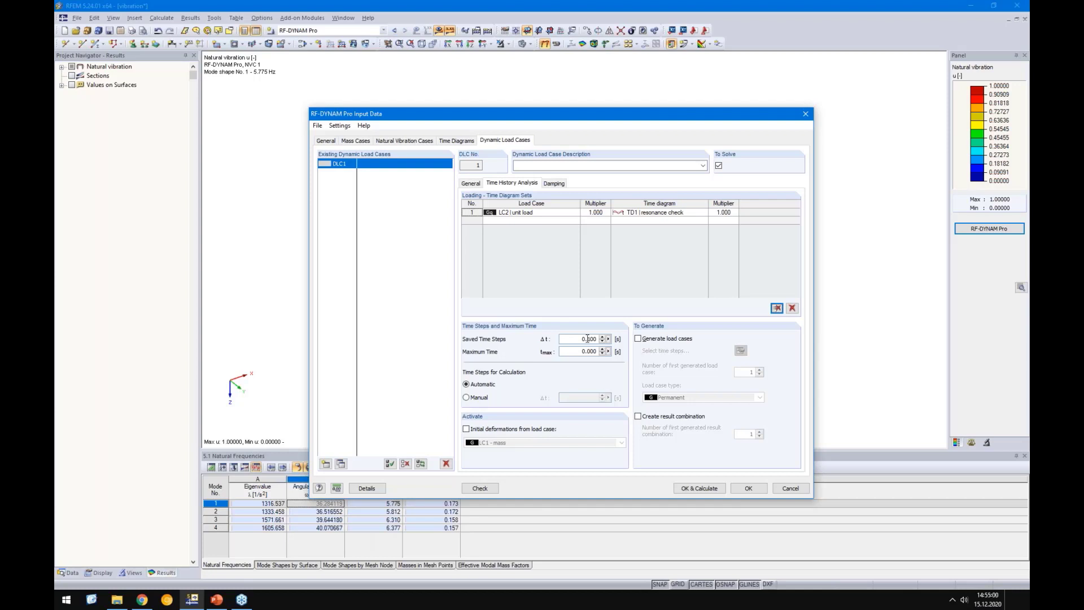
left_click_drag(587, 339, 629, 338)
double_click(566, 352)
type("10")
left_click(569, 339)
- Assign Lehr's damping with D = 0.015 to DLC1 and start the calculation
left_click(555, 184)
left_click(481, 251)
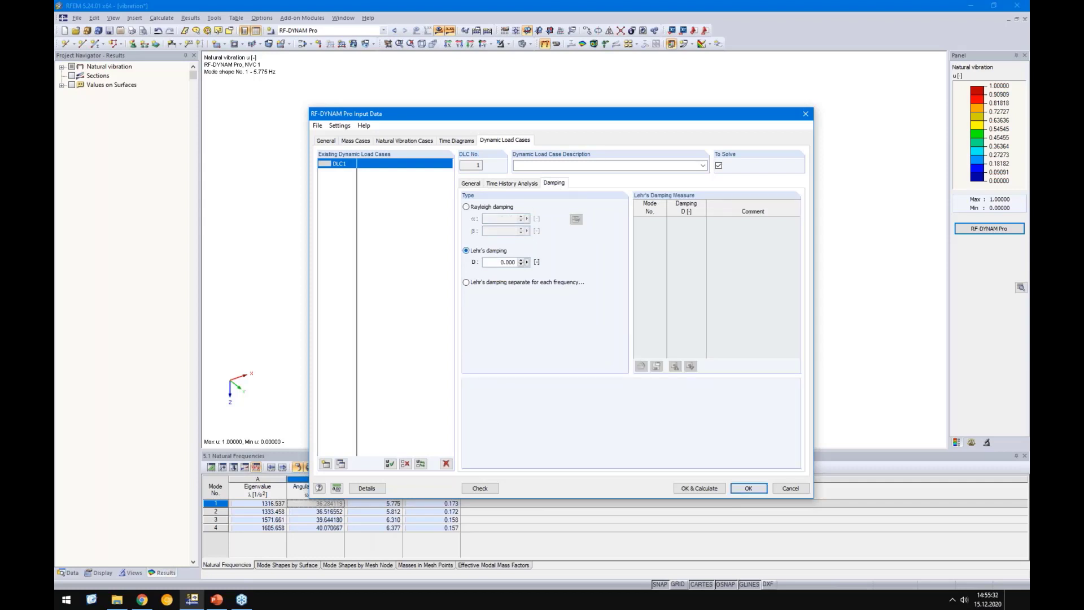
left_click(494, 262)
type("0,015")
left_click(699, 488)
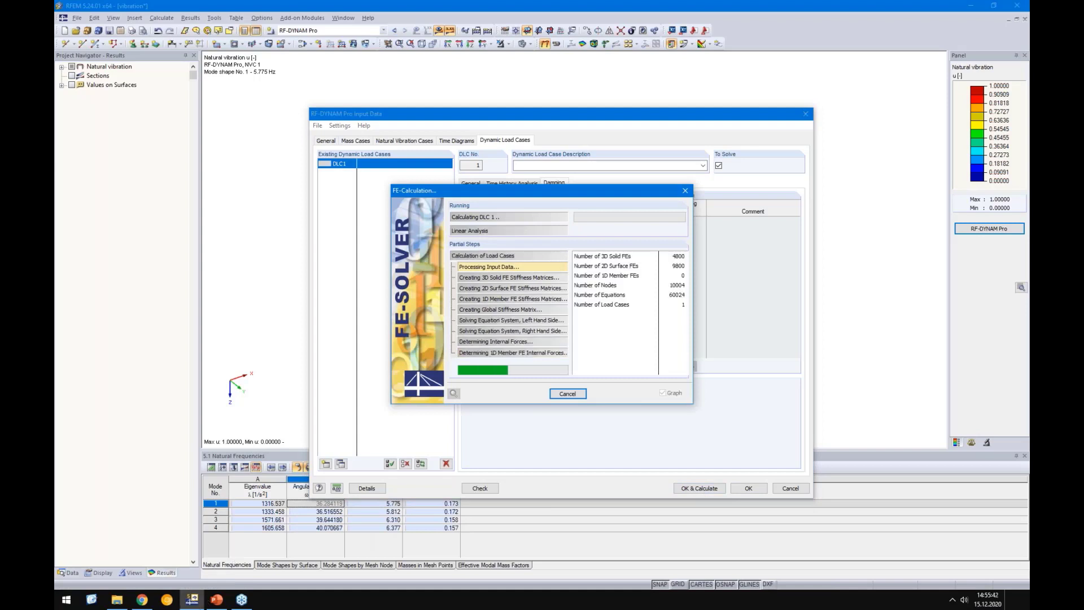
- Consult the acceleration value on the PowerPoint slide during the calculation and return to RFEM
key("alt+Tab")
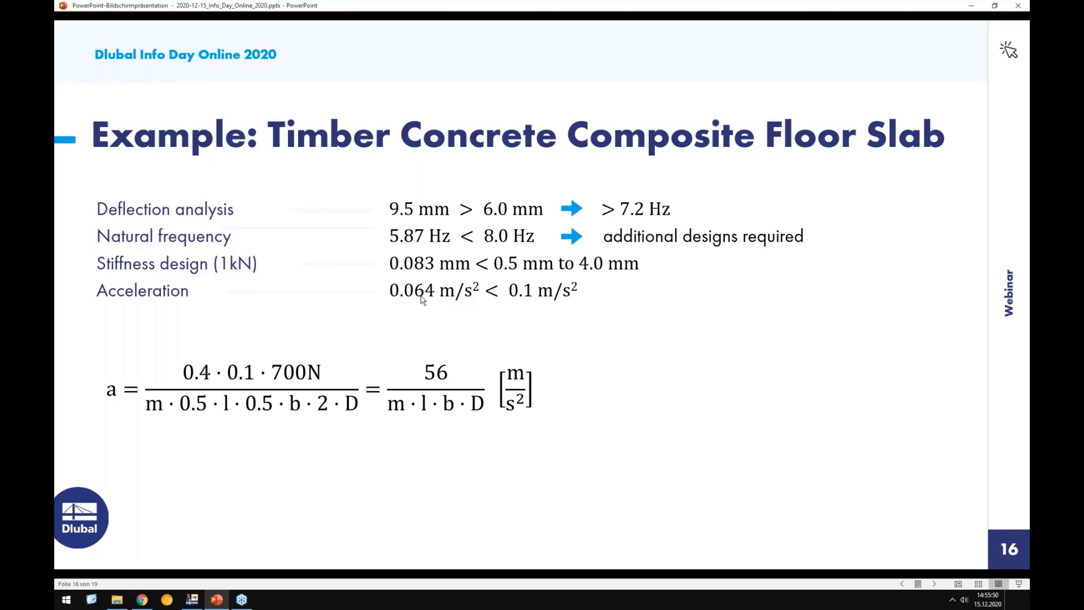
left_click(193, 600)
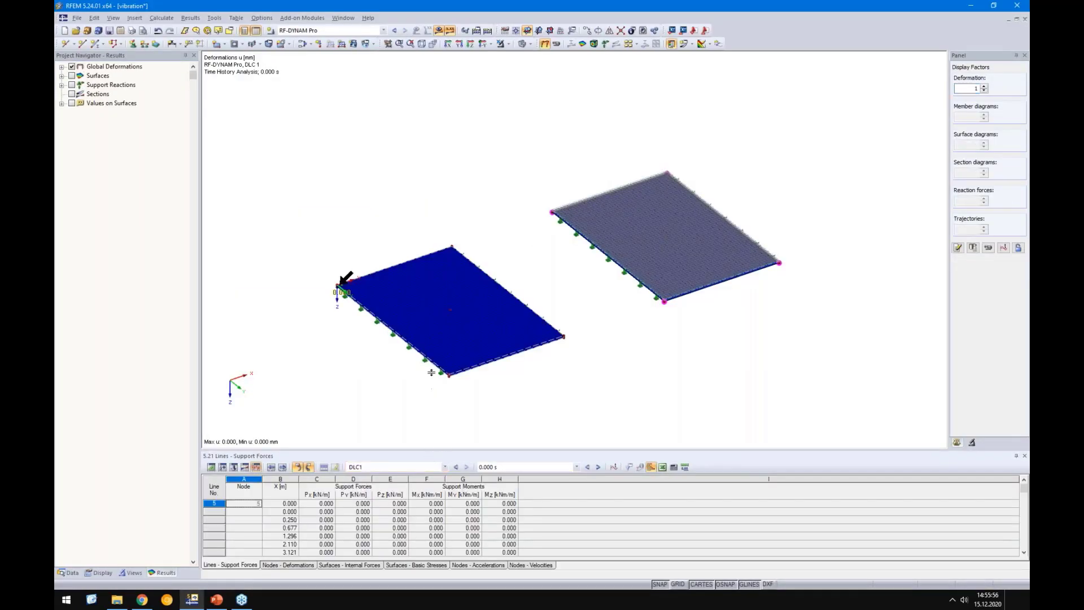
- Enlarge the results table and switch the DLC1 time history results to the dynamic envelope
left_click_drag(431, 372, 431, 374)
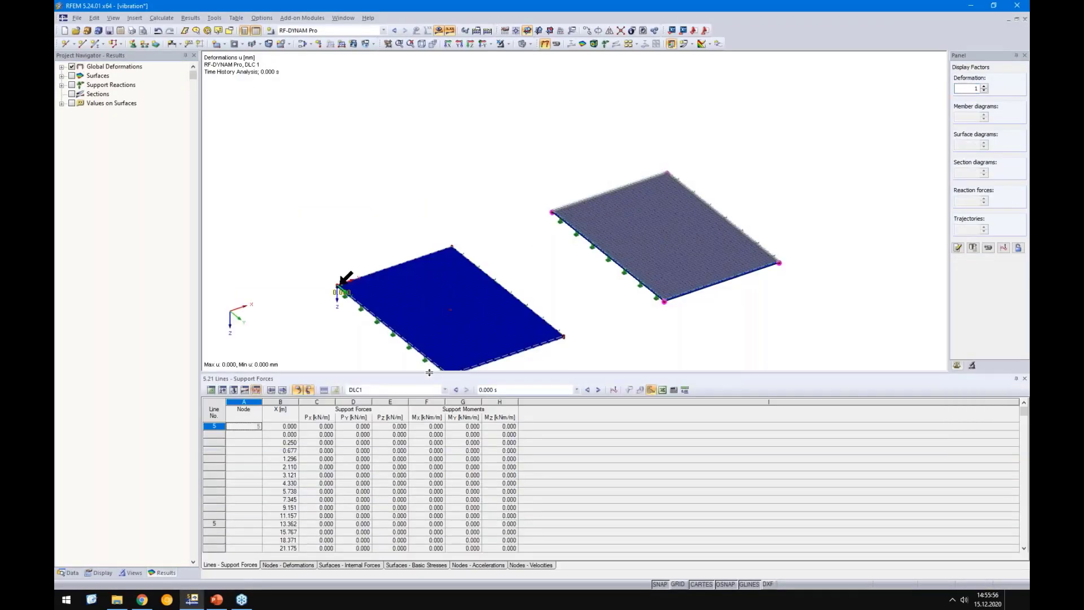
left_click(384, 387)
left_click(361, 406)
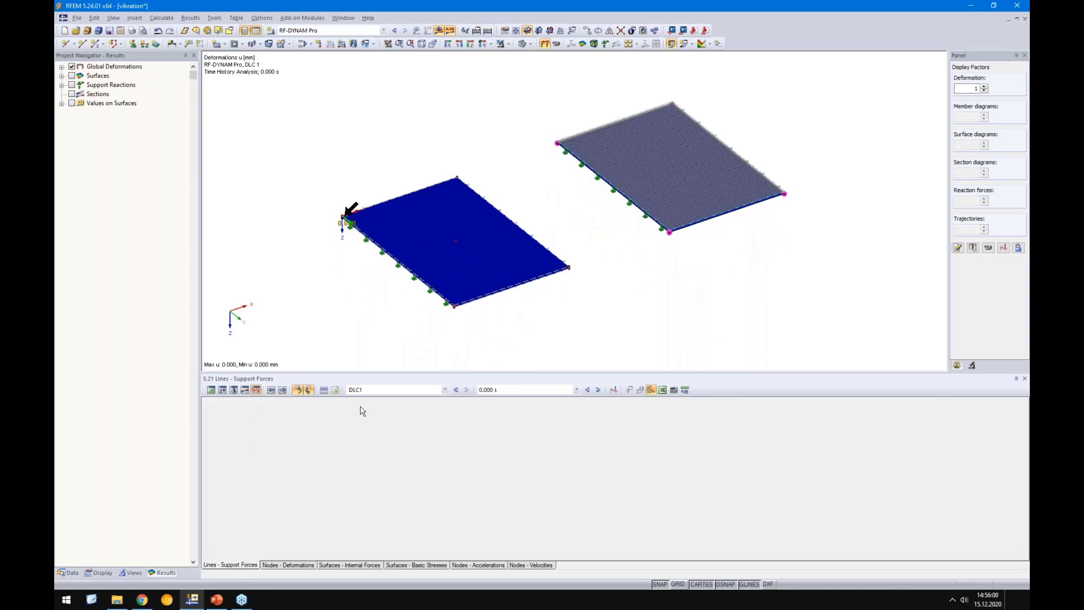
left_click(534, 393)
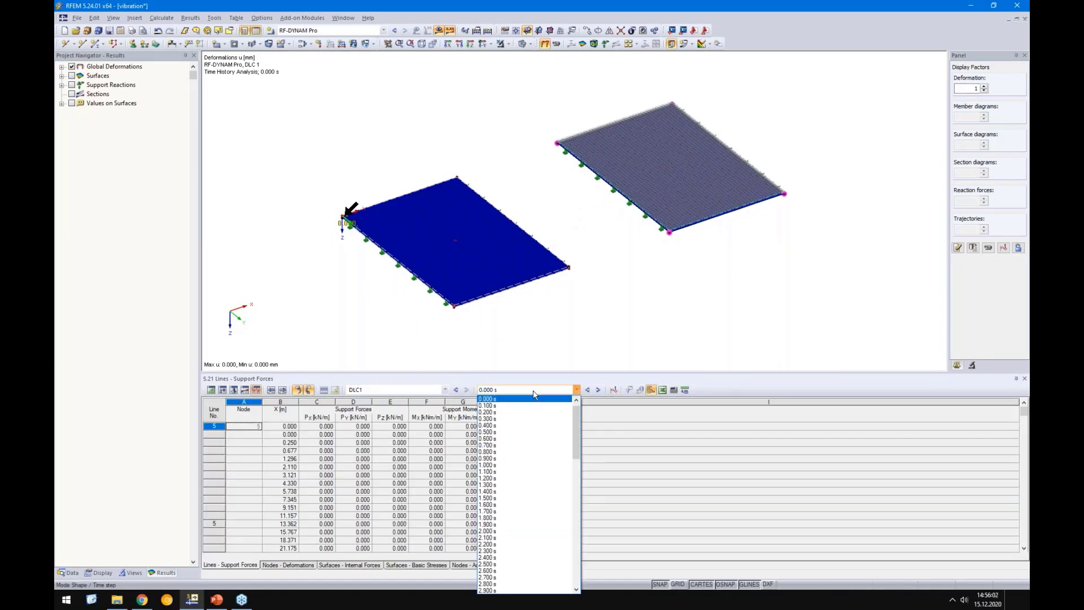
mouse_move(576, 407)
left_mouse_down()
mouse_move(586, 565)
mouse_move(576, 412)
left_mouse_up()
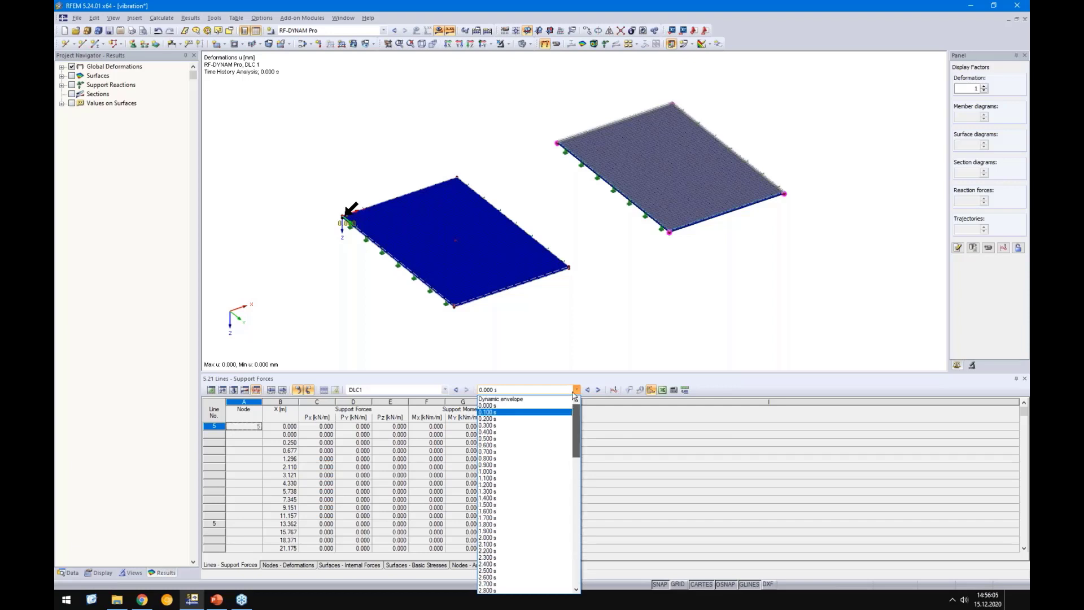
left_click(497, 399)
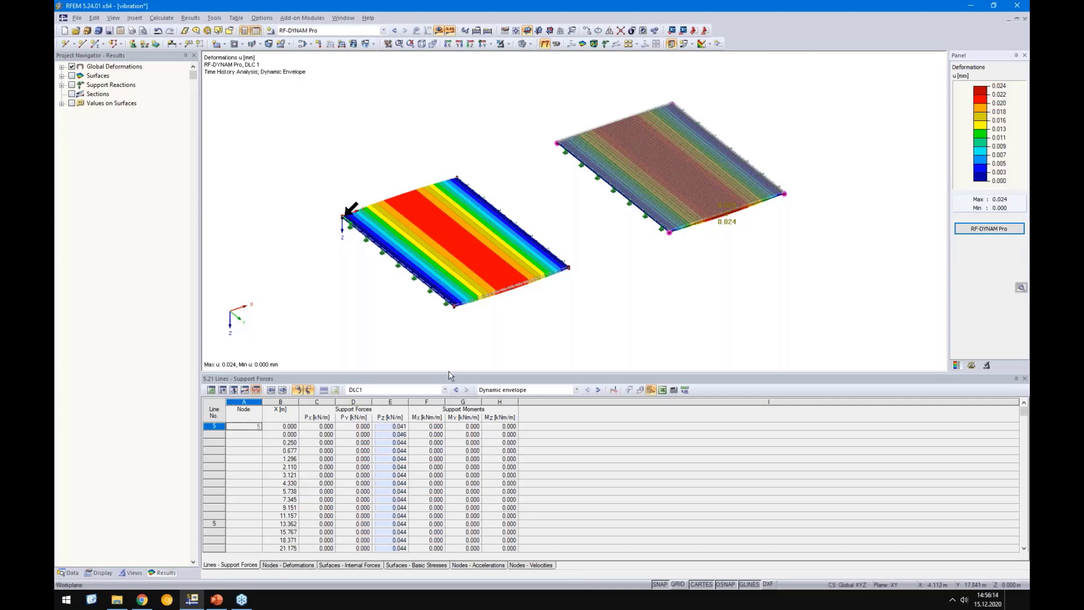
left_click_drag(449, 352, 449, 326)
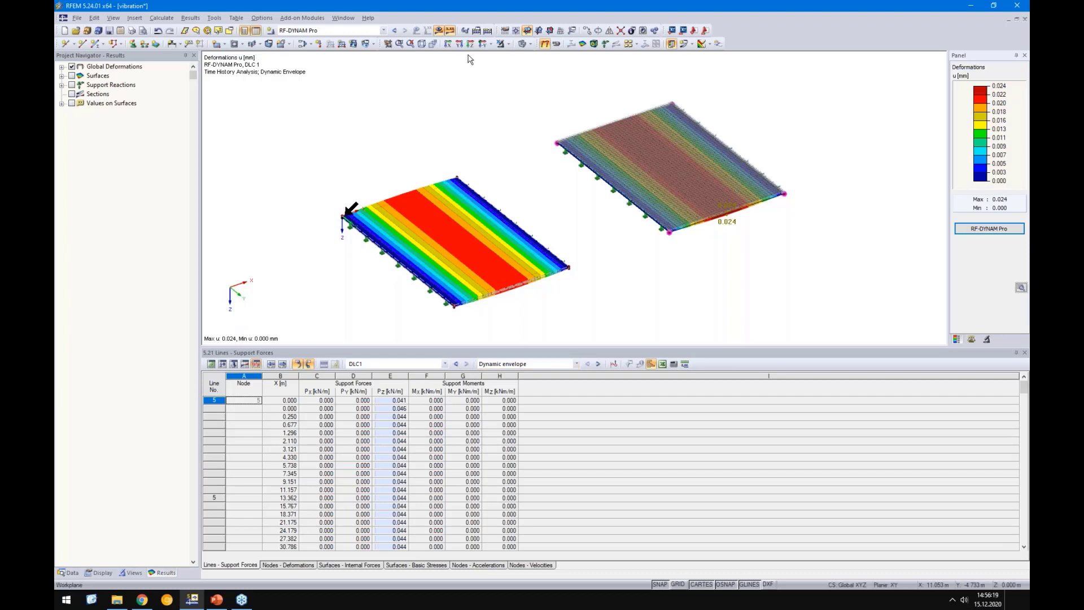
- Hide the results in the model graphic and list the nodal accelerations for the dynamic envelope
left_click(450, 30)
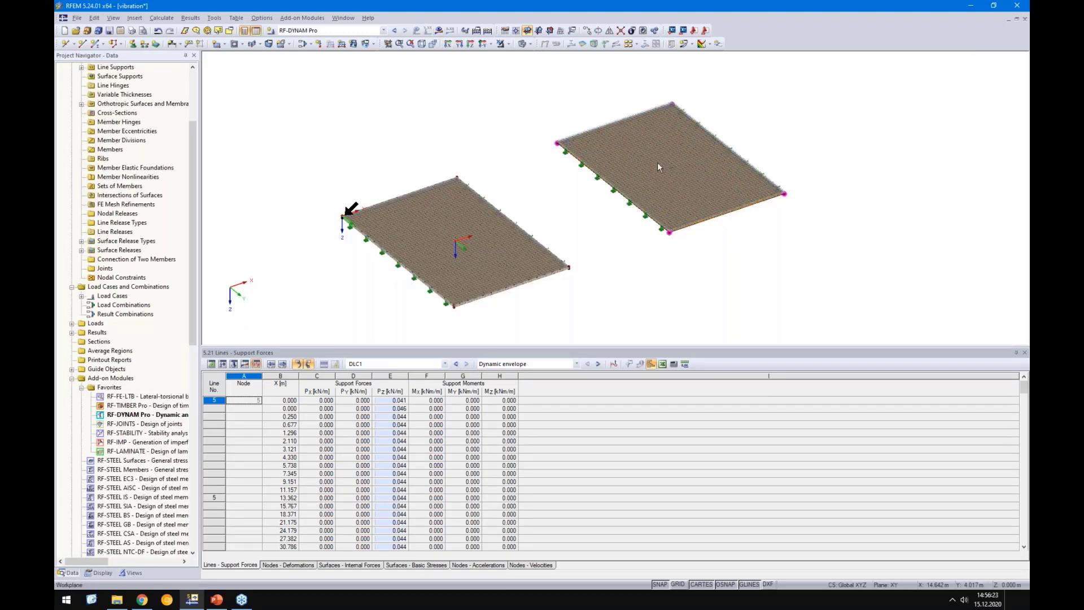
left_click(477, 565)
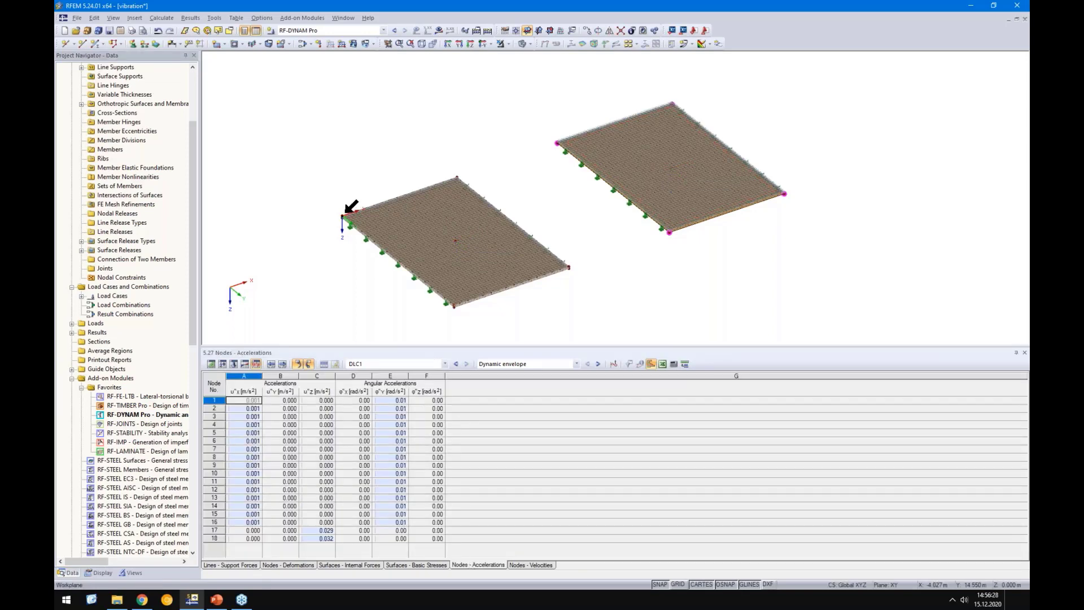
left_click_drag(418, 333, 417, 331)
middle_click_drag(299, 305, 294, 245)
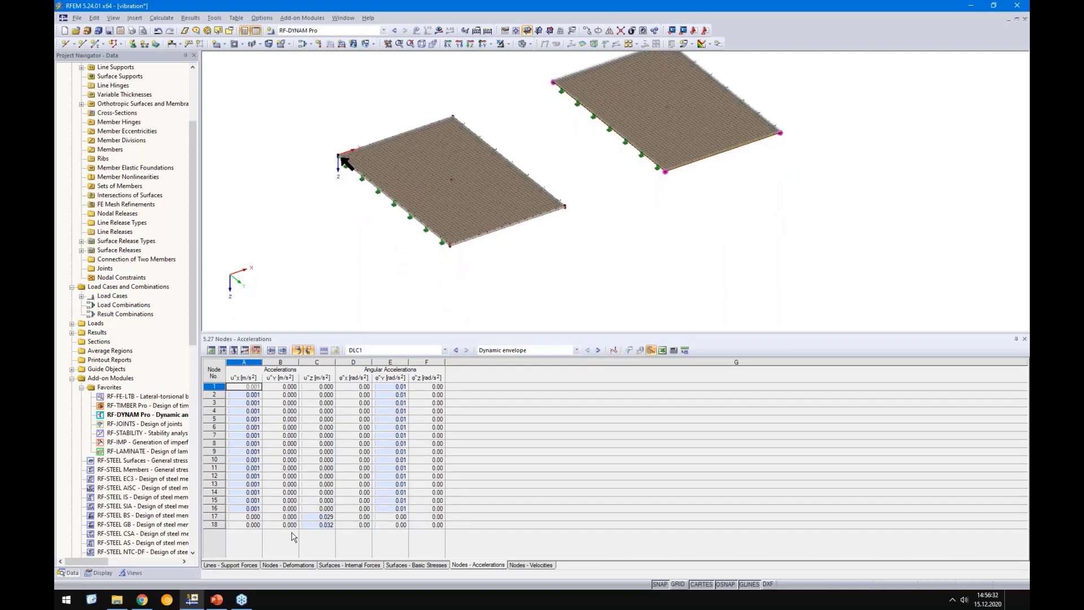
- Compare the Z accelerations of nodes 17 and 18 with each other and with the acceleration on the PowerPoint slide
left_click(319, 525)
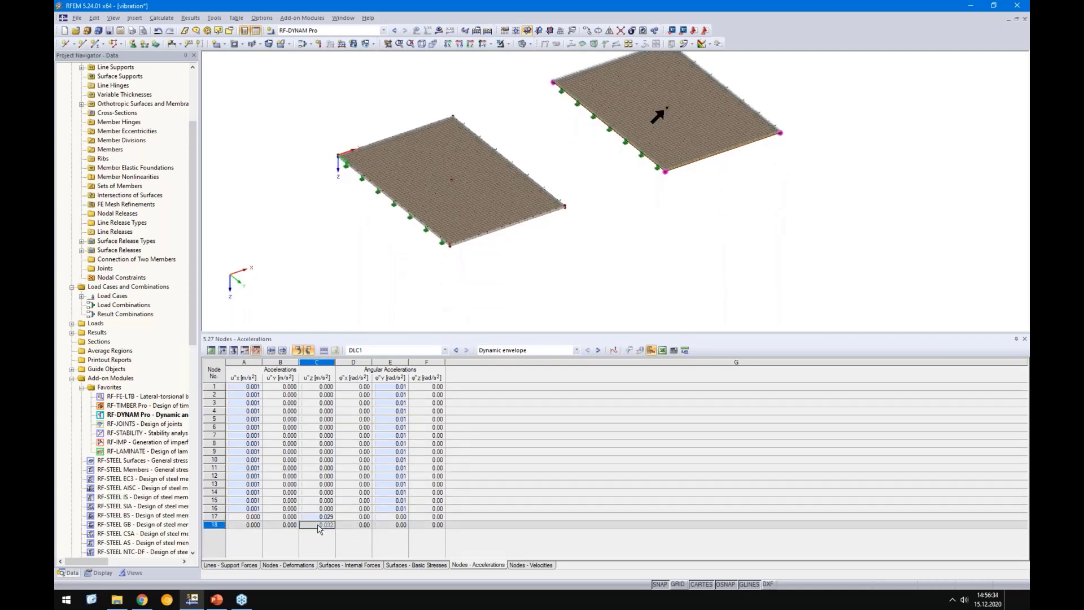
left_click(317, 517)
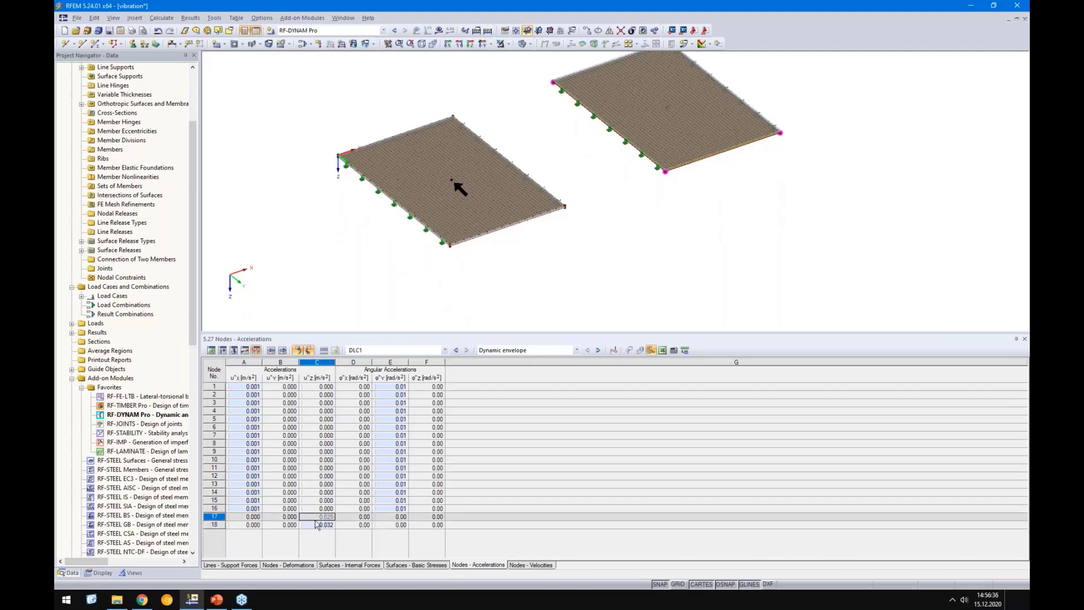
left_click(316, 524)
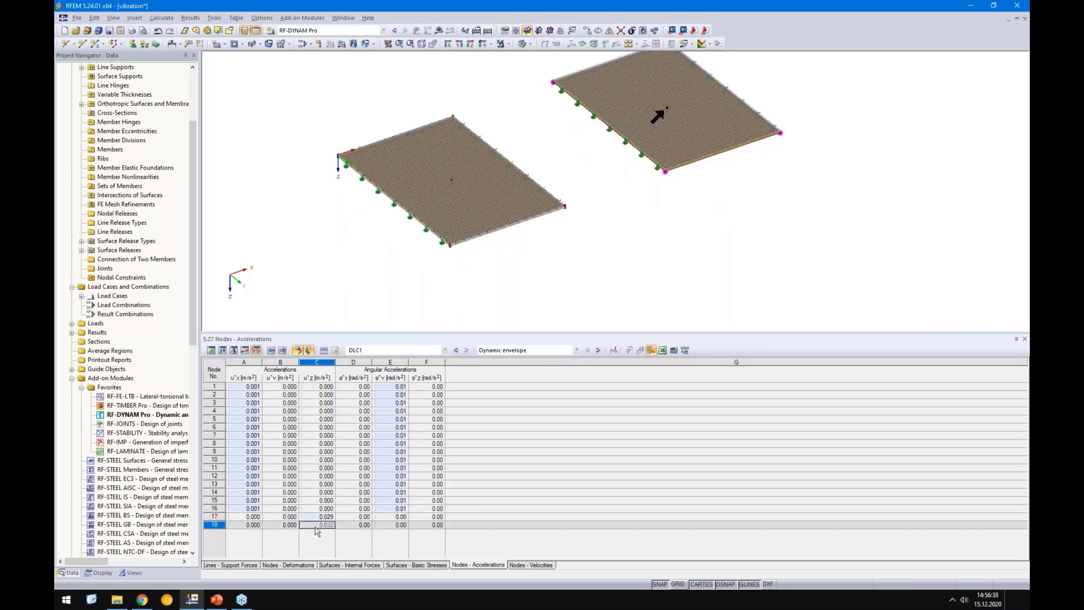
left_click(322, 517)
left_click(323, 525)
left_click(322, 517)
left_click(324, 525)
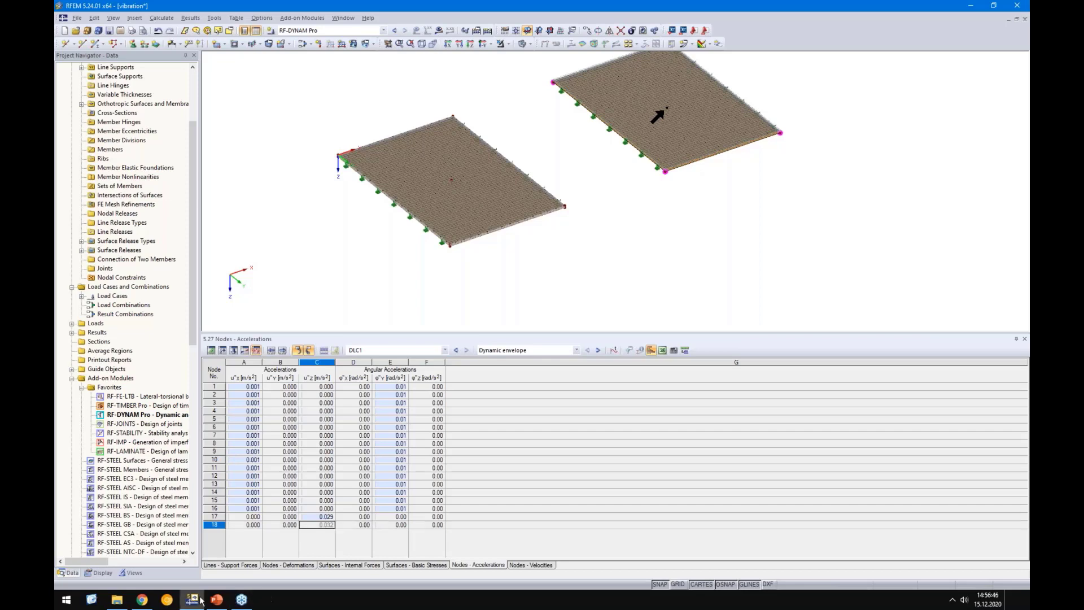
left_click(241, 601)
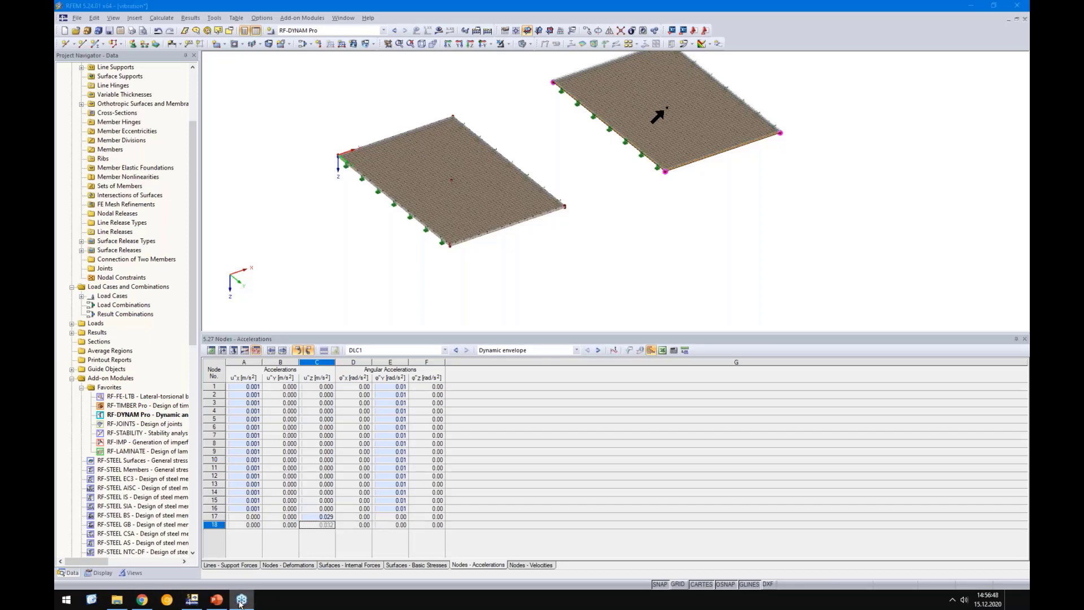
left_click(216, 600)
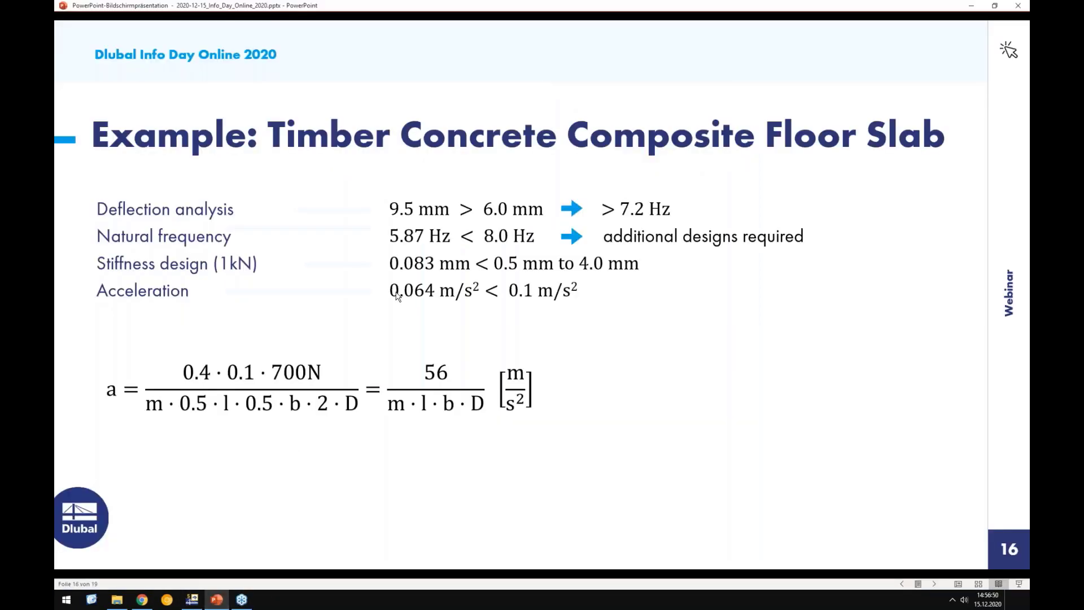
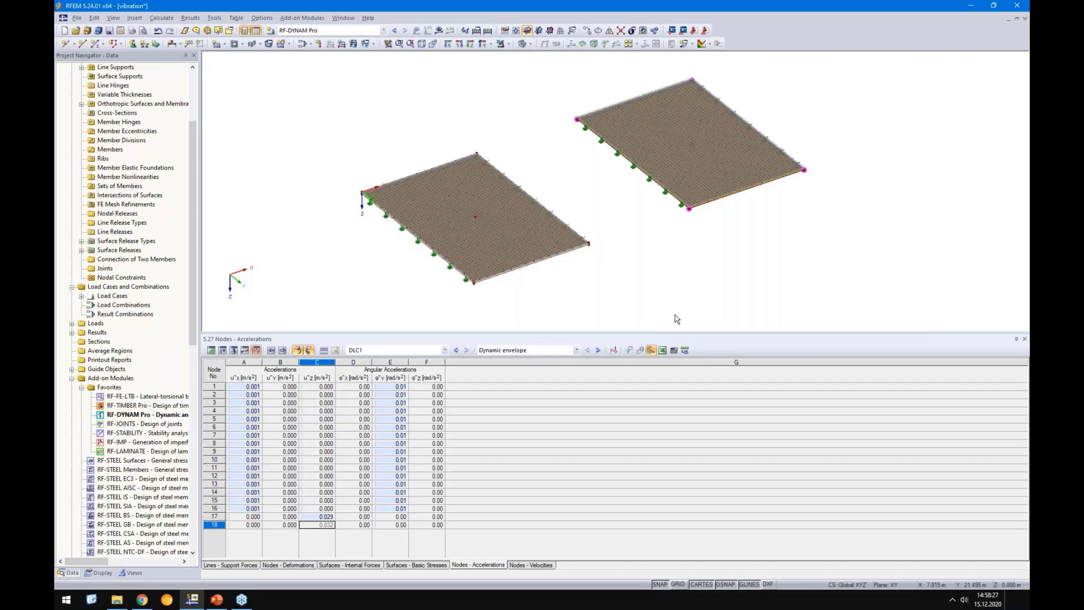
- Inspect the two slab models from the side and from several oblique viewing angles
scroll(669, 283, "down", 1)
middle_click_drag(665, 264, 655, 286, "ctrl")
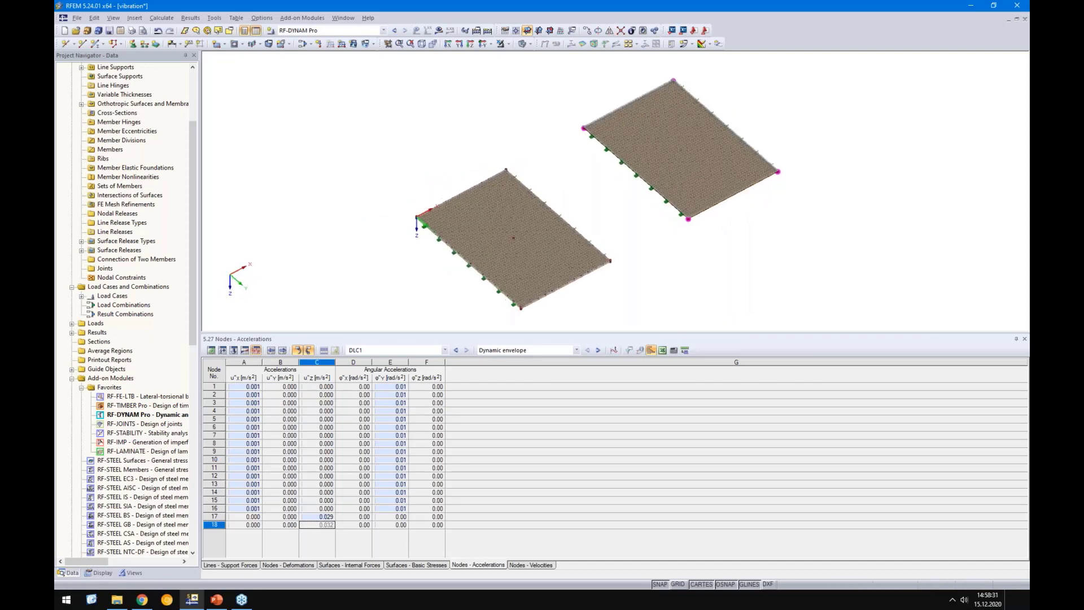
right_click(676, 301)
key("Escape")
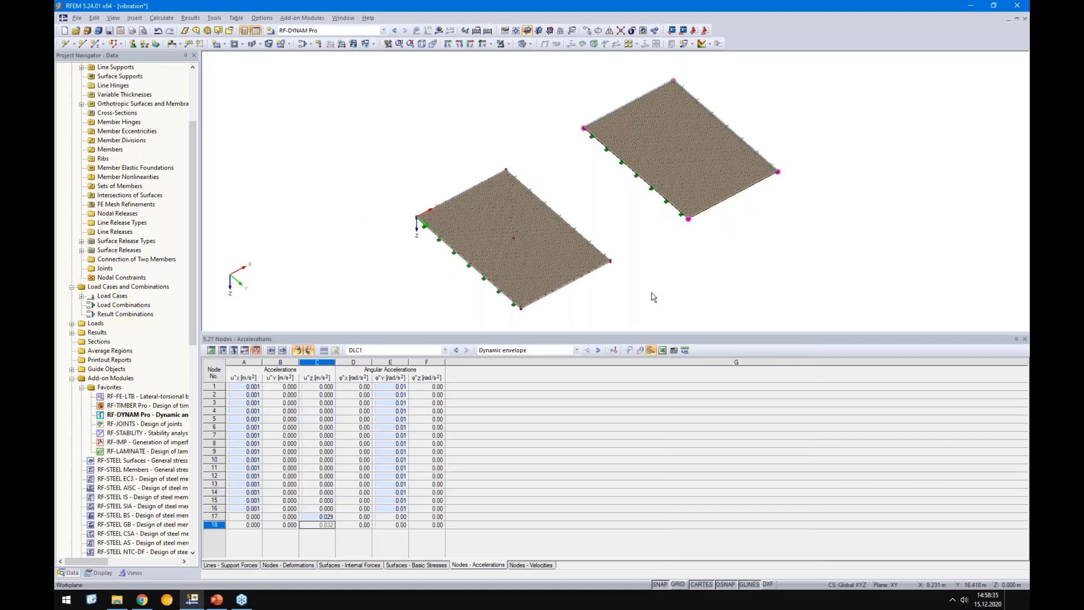
scroll(654, 297, "down", 1)
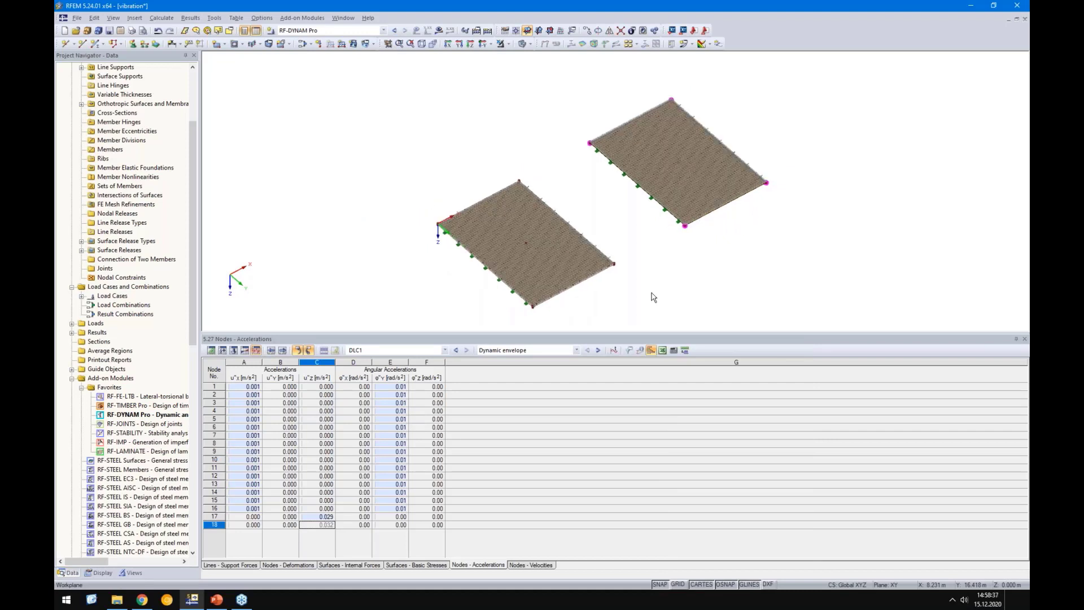
middle_click_drag(653, 297, 532, 168, "ctrl")
right_click(532, 168)
left_click(418, 168)
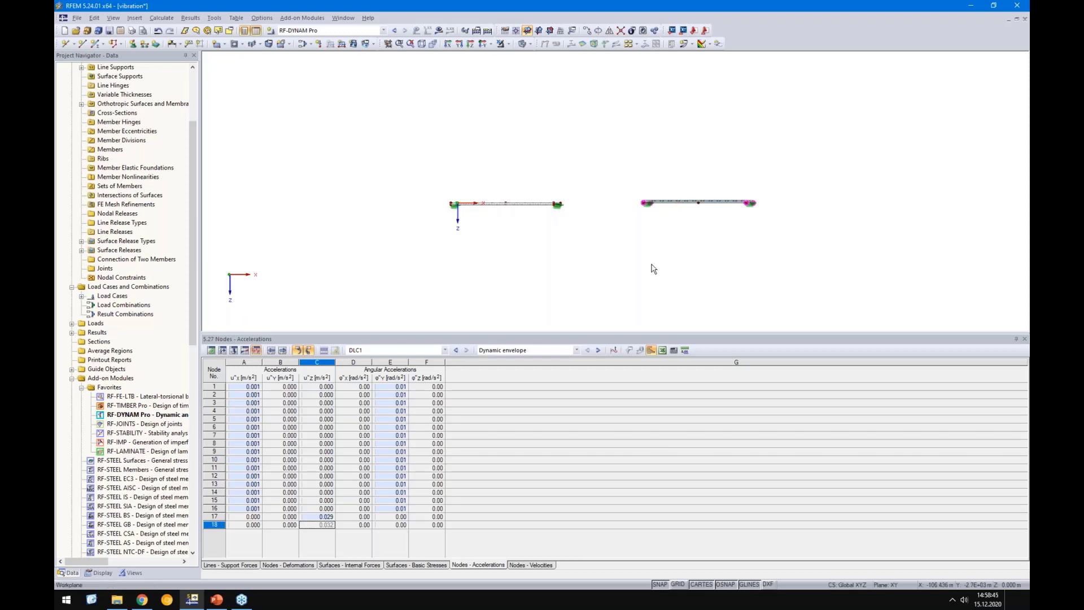
middle_click_drag(574, 203, 581, 181, "ctrl")
right_click(581, 181)
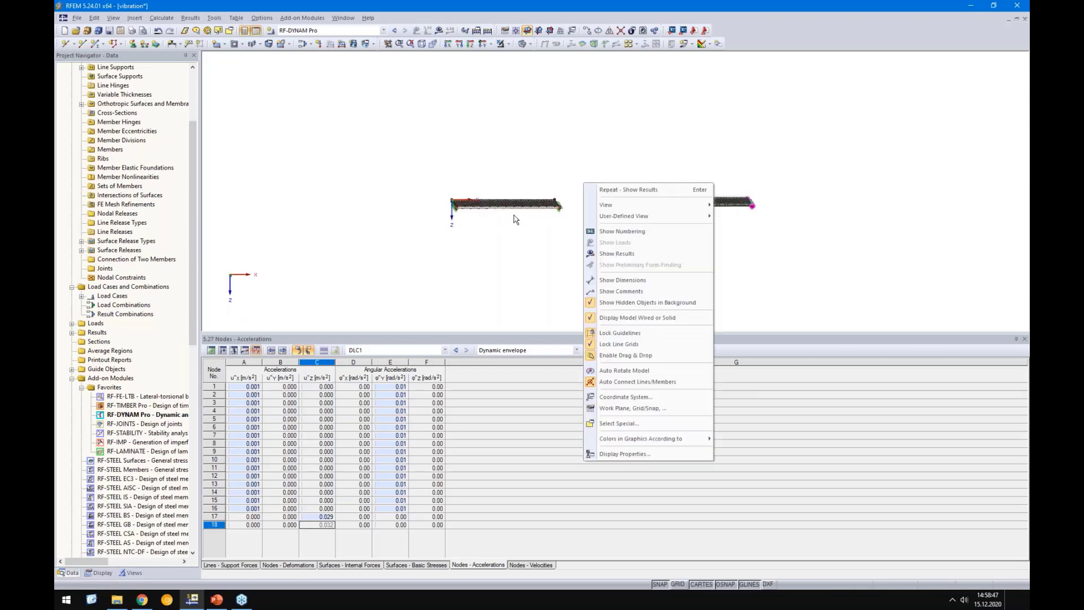
left_click(503, 242)
scroll(529, 221, "up", 3)
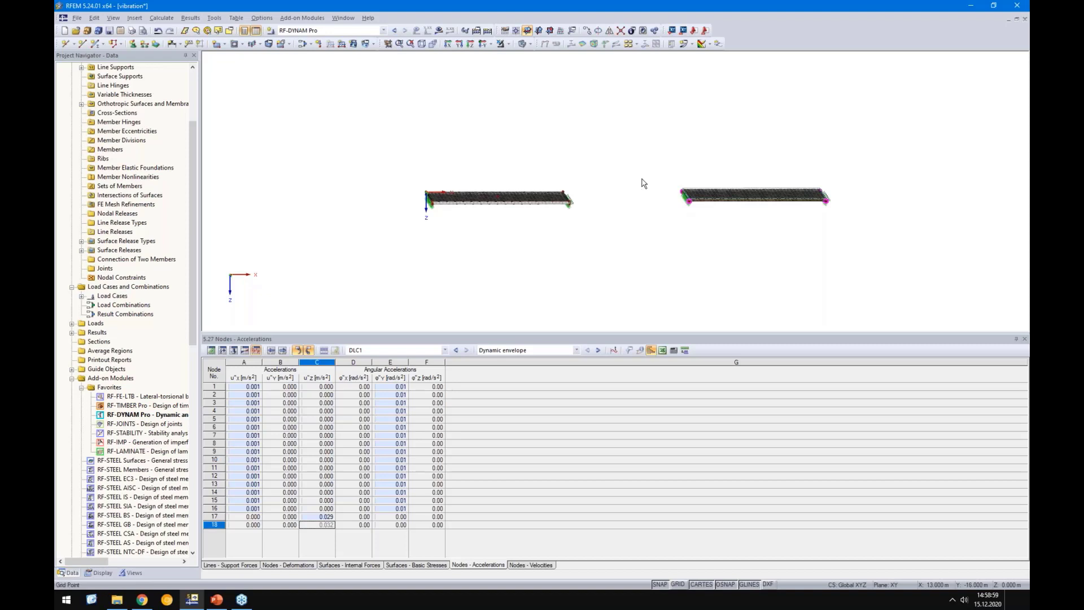
right_click_drag(642, 180, 592, 253)
left_click(473, 259)
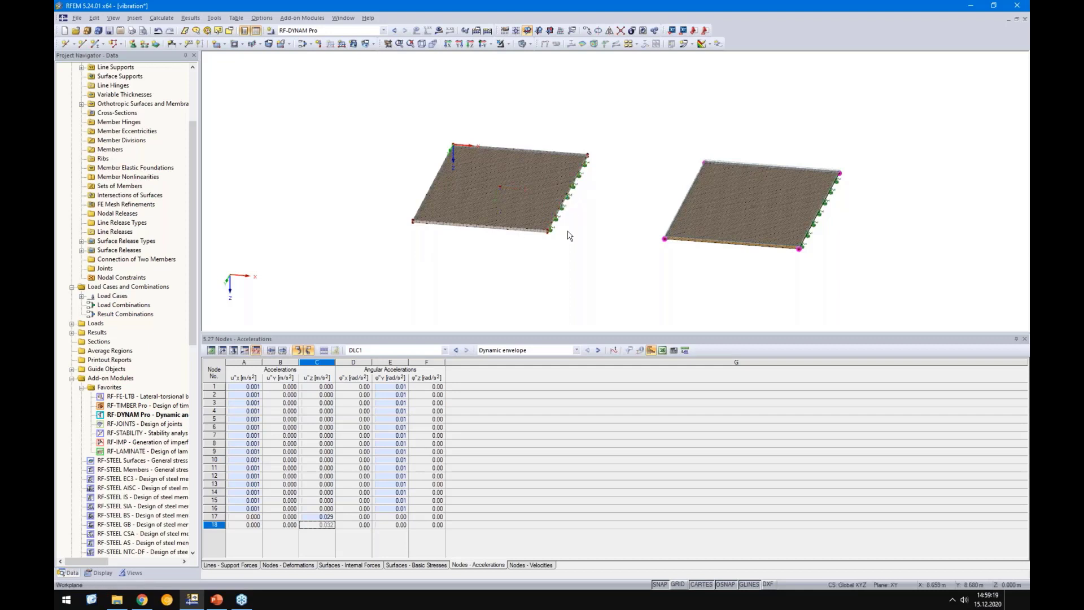
- Plot the Acceleration Z time course of node FE 18 in the Time Course Monitor and reposition the monitor window
left_click(614, 350)
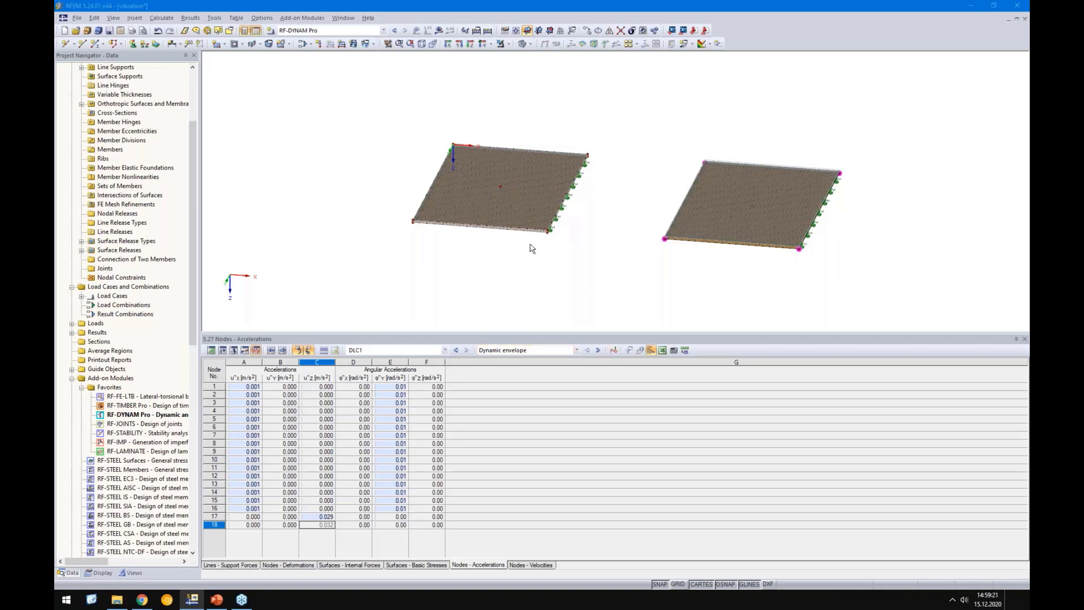
left_click(89, 56)
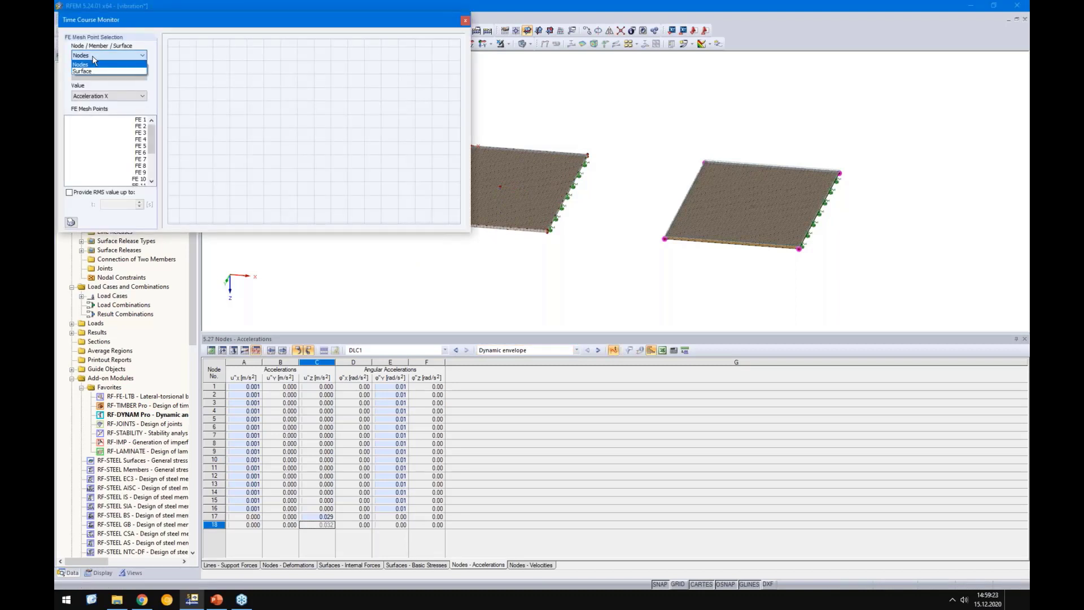
left_click(89, 56)
left_click(89, 97)
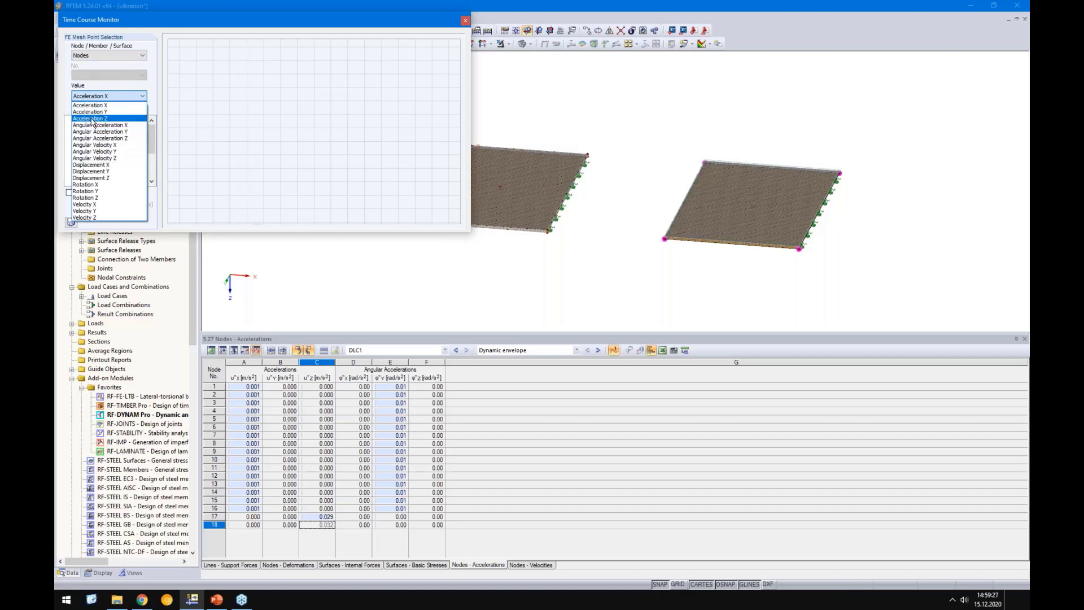
left_click(93, 118)
left_click_drag(152, 135, 150, 164)
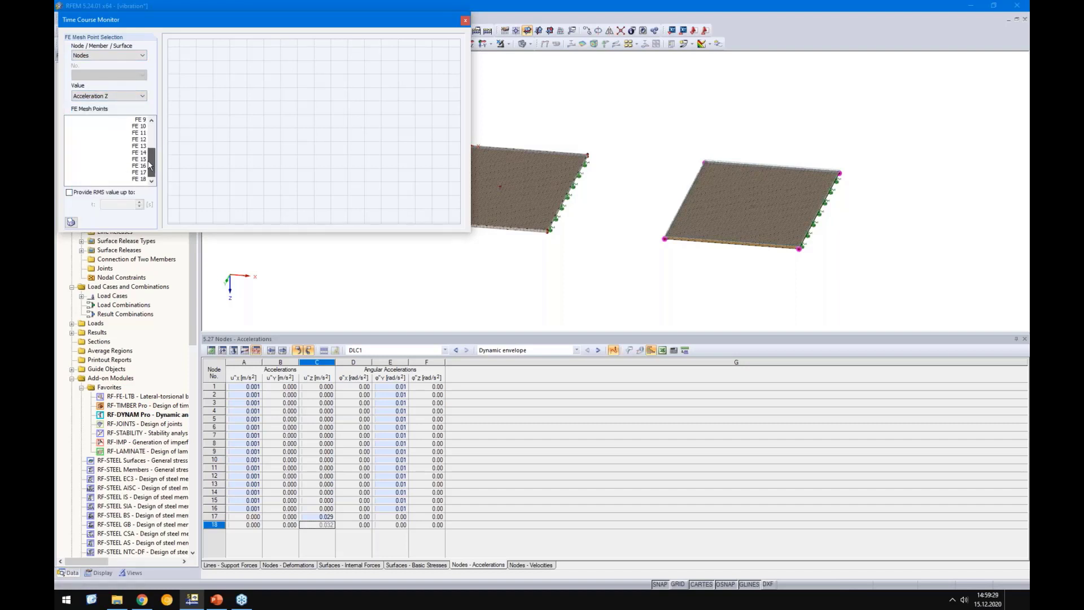
left_click(145, 179)
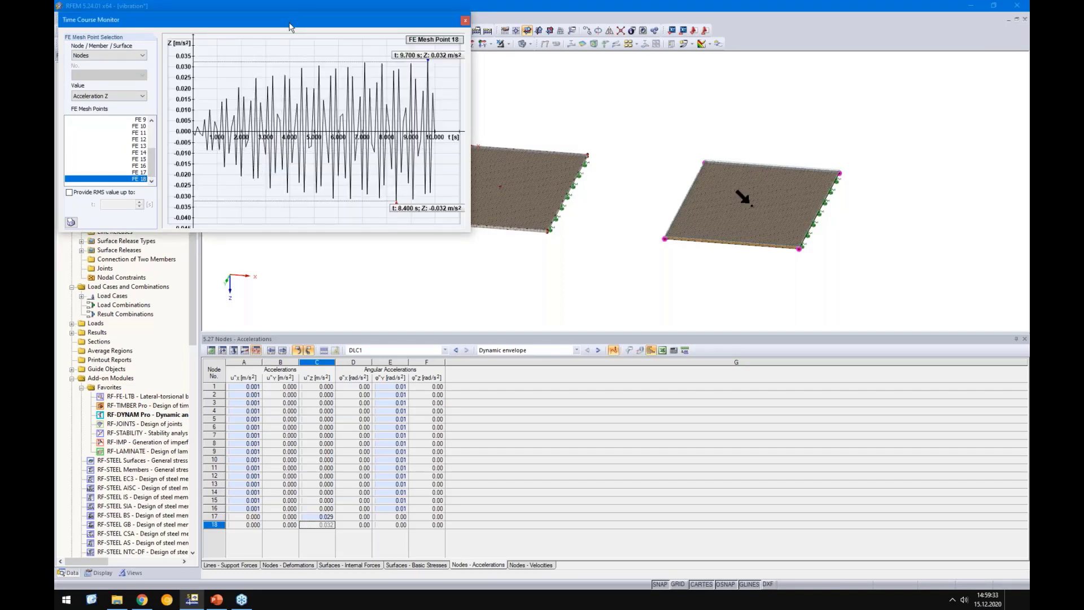
left_click_drag(289, 27, 384, 71)
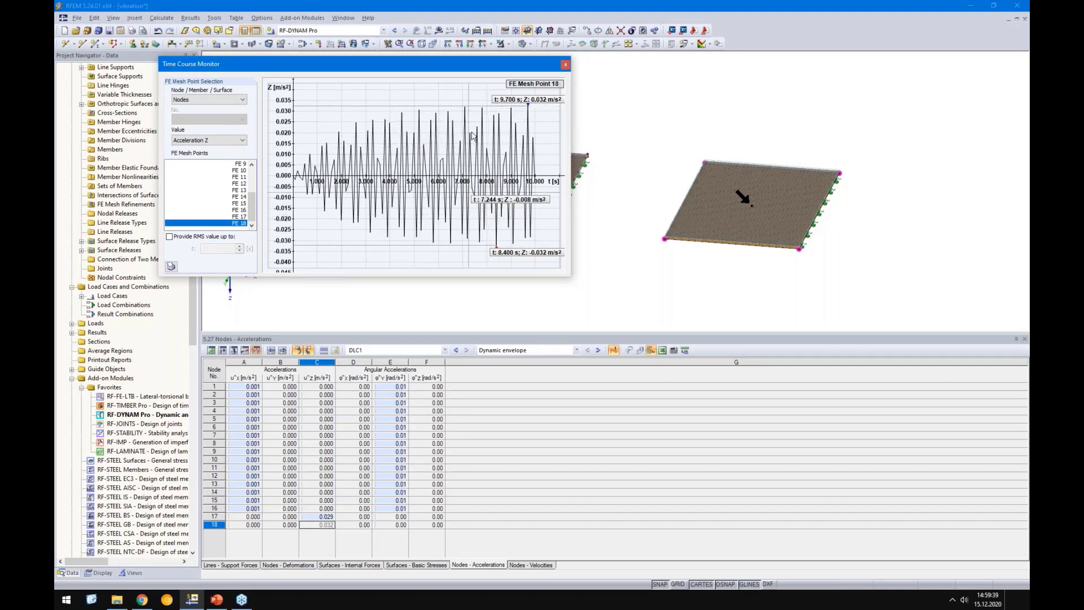
- Close the Time Course Monitor, refine the saved time steps of dynamic load case DLC1 in RF-DYNAM Pro and recalculate
left_click(565, 66)
double_click(147, 415)
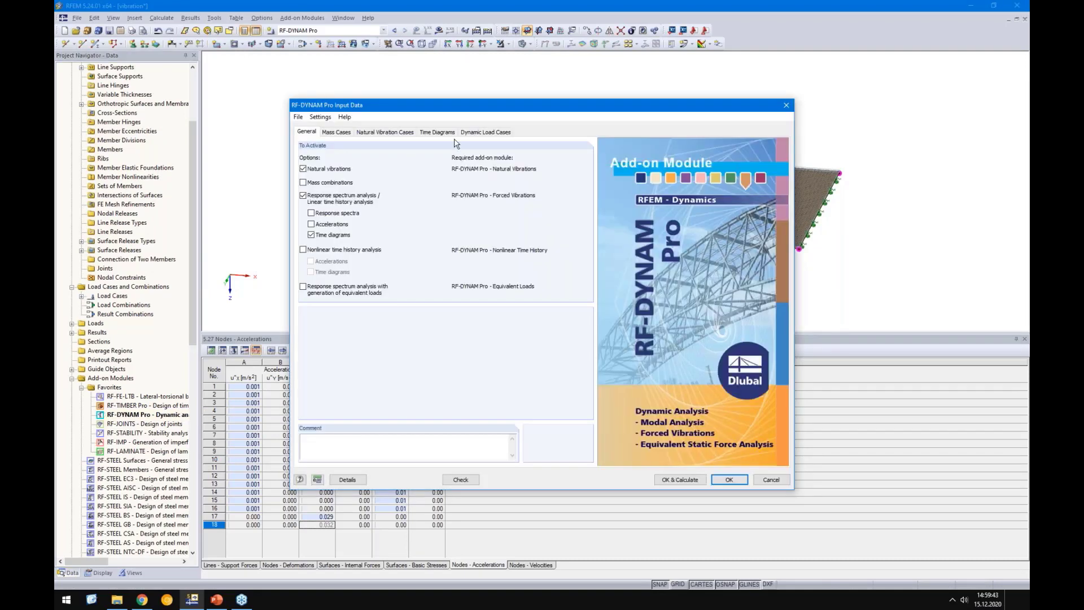
left_click(472, 132)
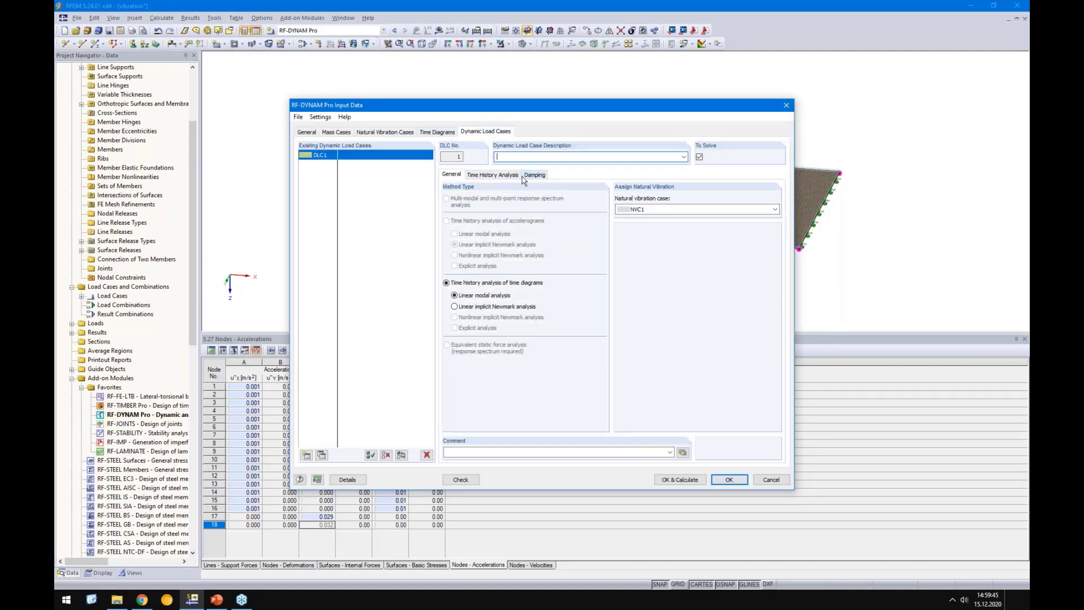
left_click(493, 174)
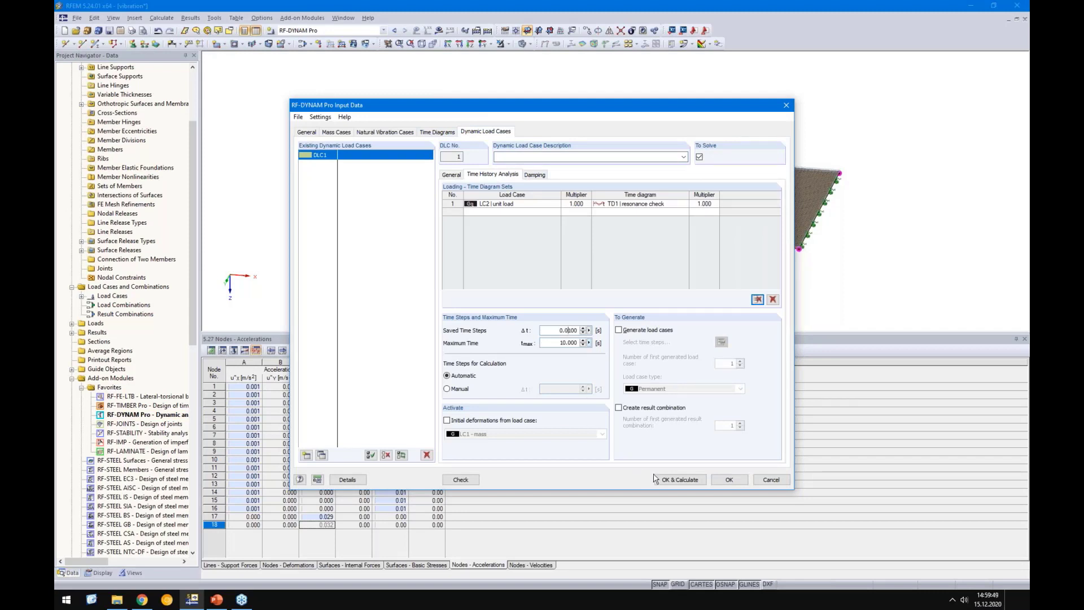
left_click(671, 480)
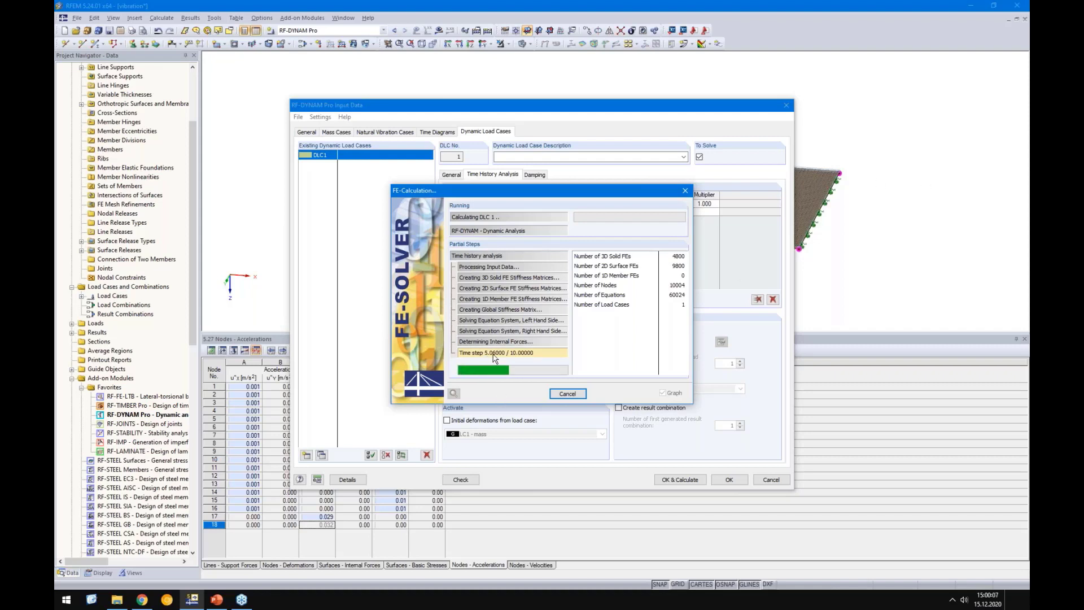
left_click_drag(489, 193, 719, 226)
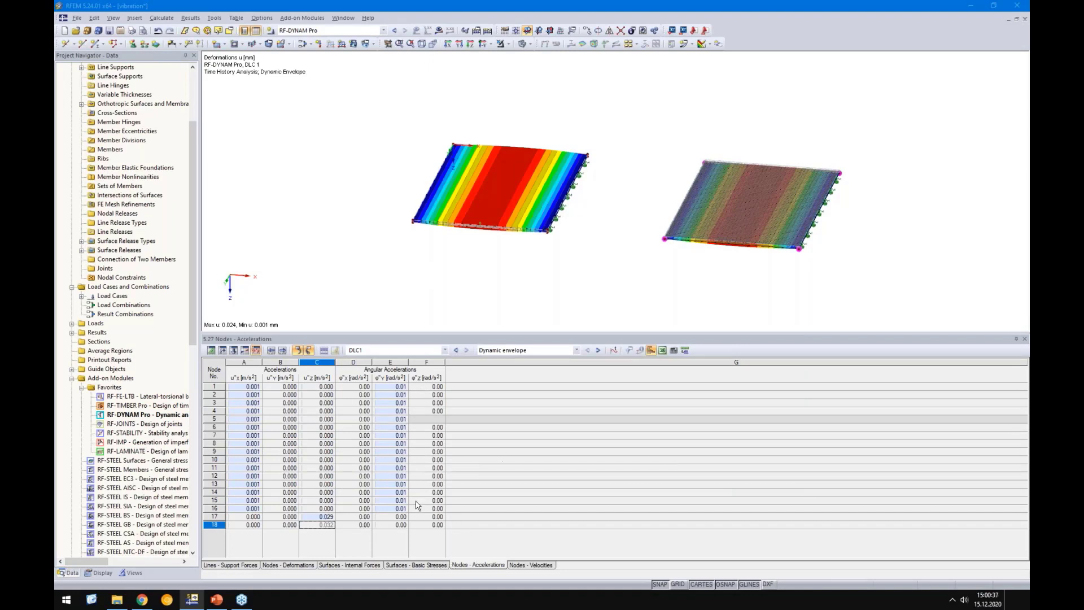
- List the recalculated nodal accelerations for the dynamic envelope and compare the Z accelerations of nodes 17 and 18
left_click(429, 565)
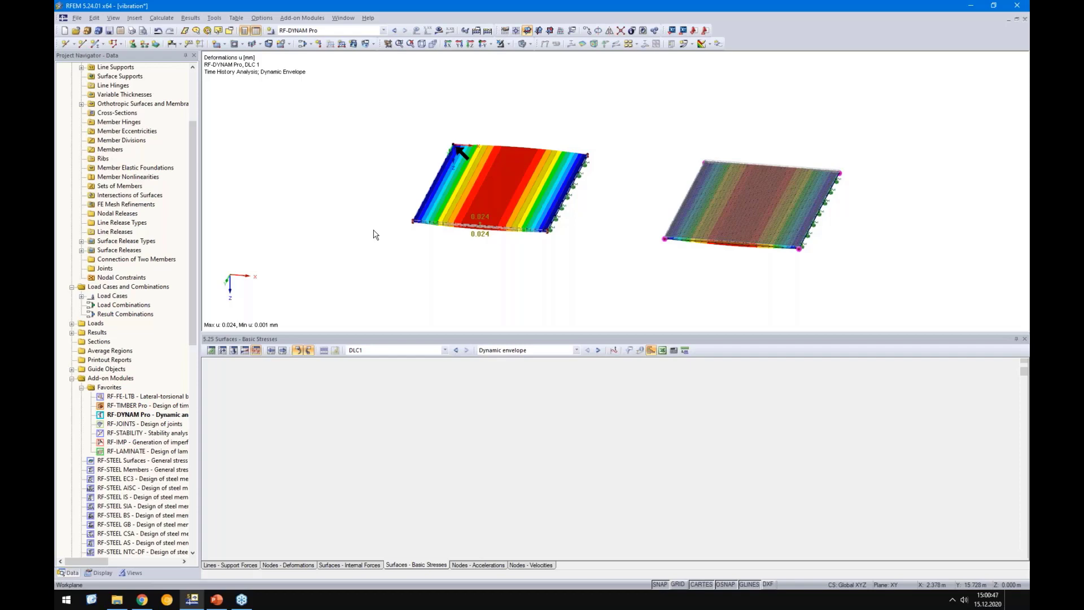
left_click(477, 565)
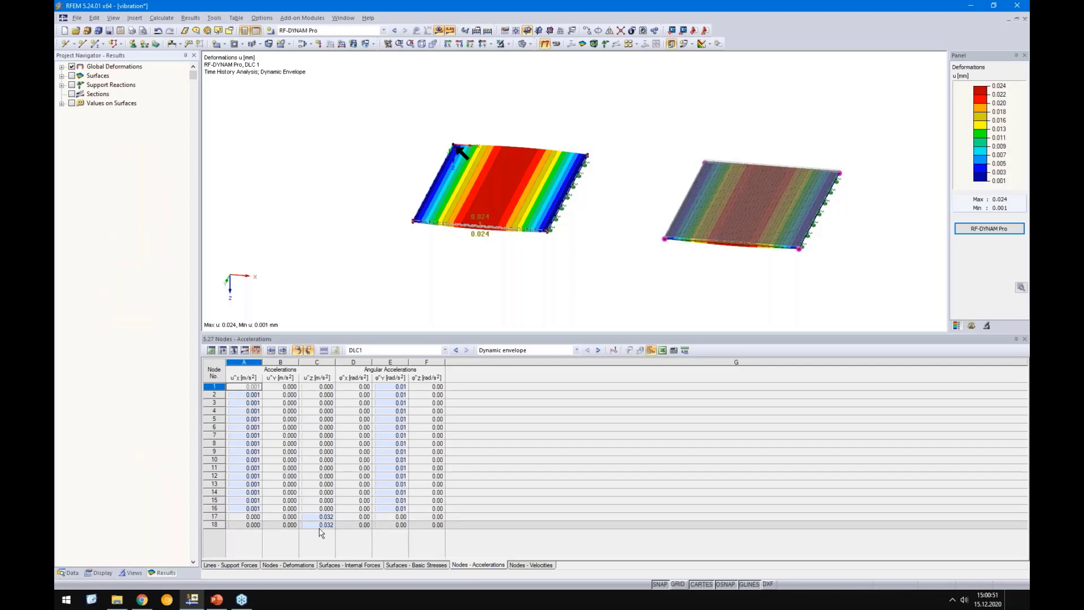
left_click_drag(321, 525, 323, 520)
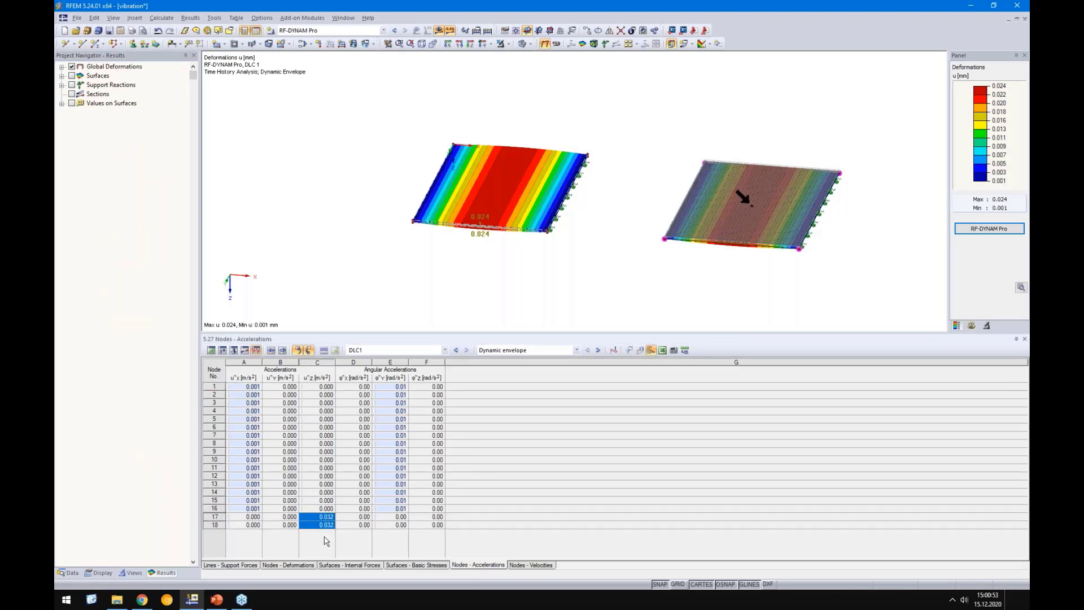
left_click(326, 517)
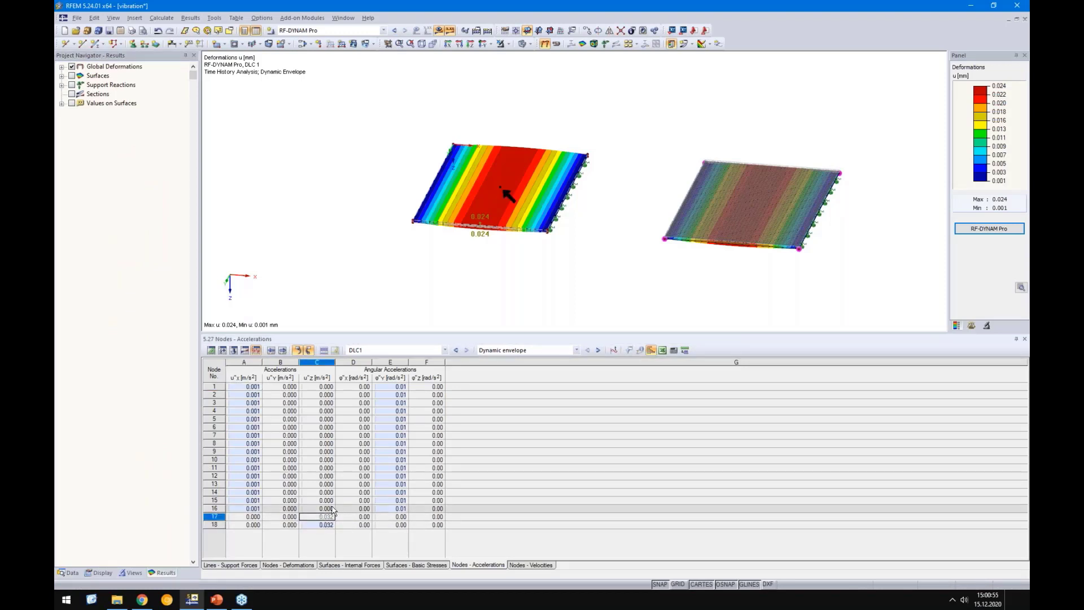
left_click_drag(327, 518, 320, 526)
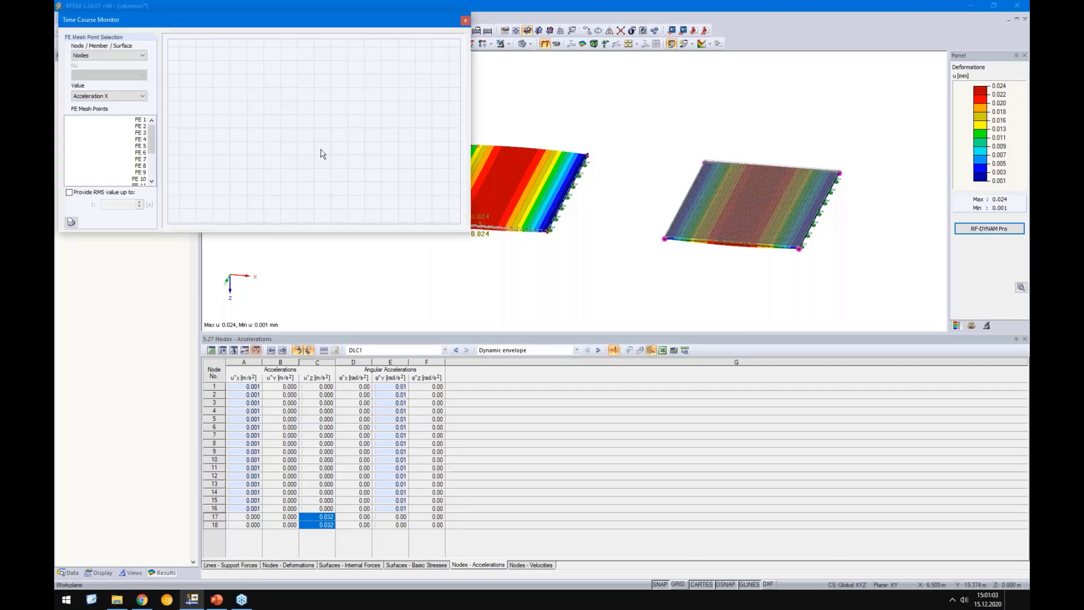
- Plot the recalculated Acceleration Z time course of node FE 18 in the Time Course Monitor
left_click(120, 57)
left_click(82, 63)
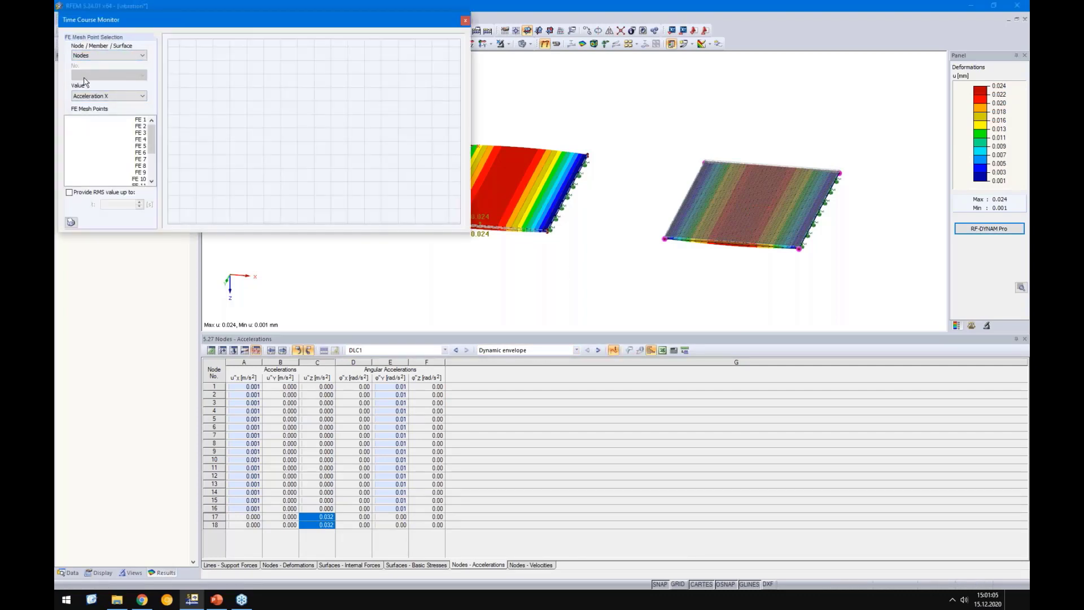
left_click(88, 98)
left_click(109, 119)
scroll(151, 145, "down", 3)
left_click(140, 180)
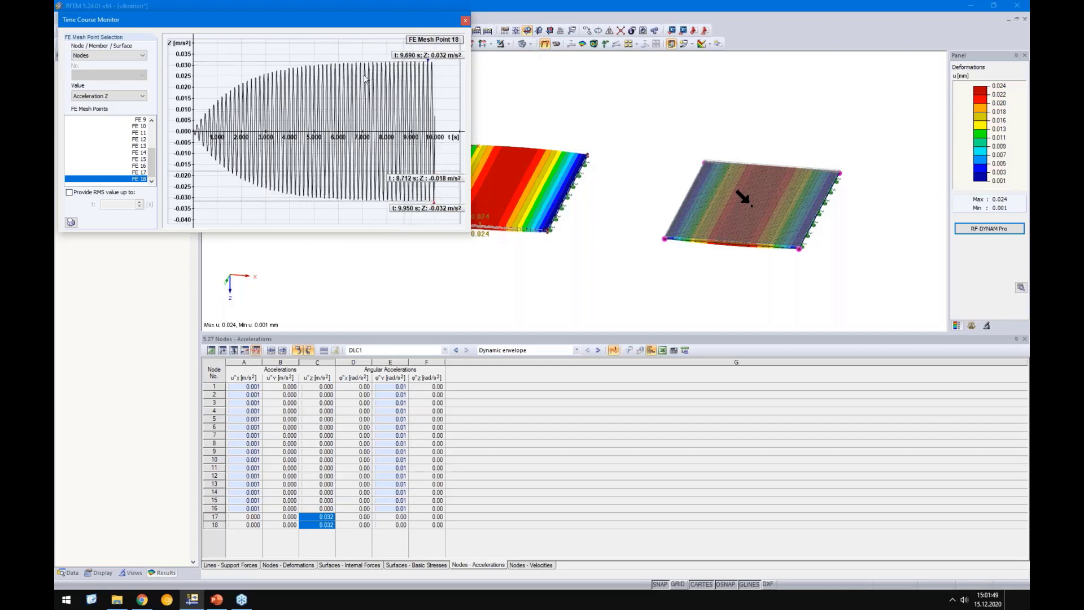
- Review which result values the Time Course Monitor offers for nodes, keep Acceleration Z and close the monitor
left_click(118, 57)
left_click(118, 62)
left_click(116, 96)
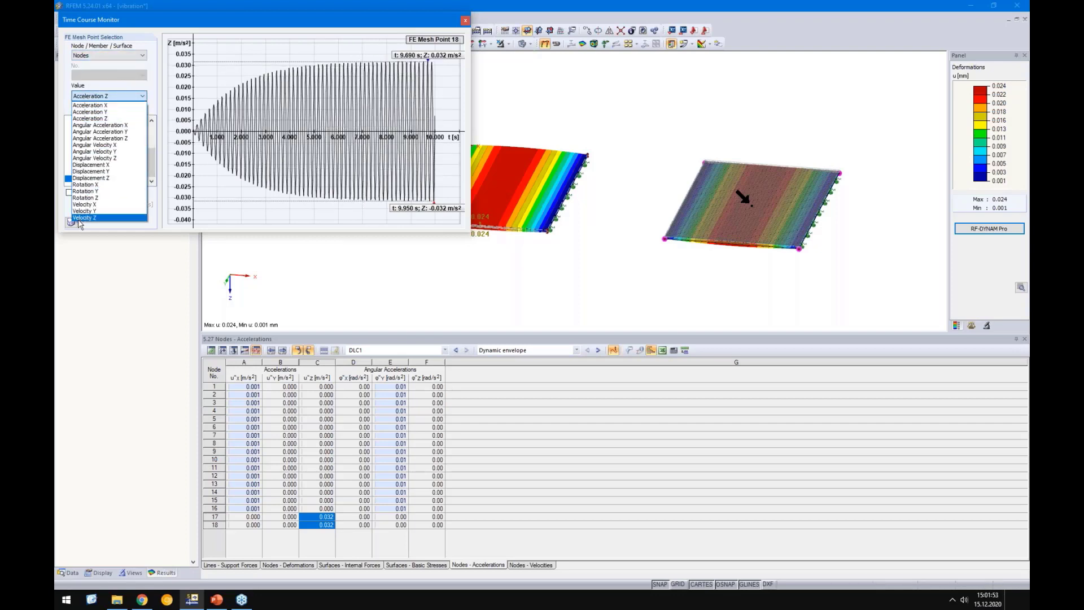
left_click(255, 218)
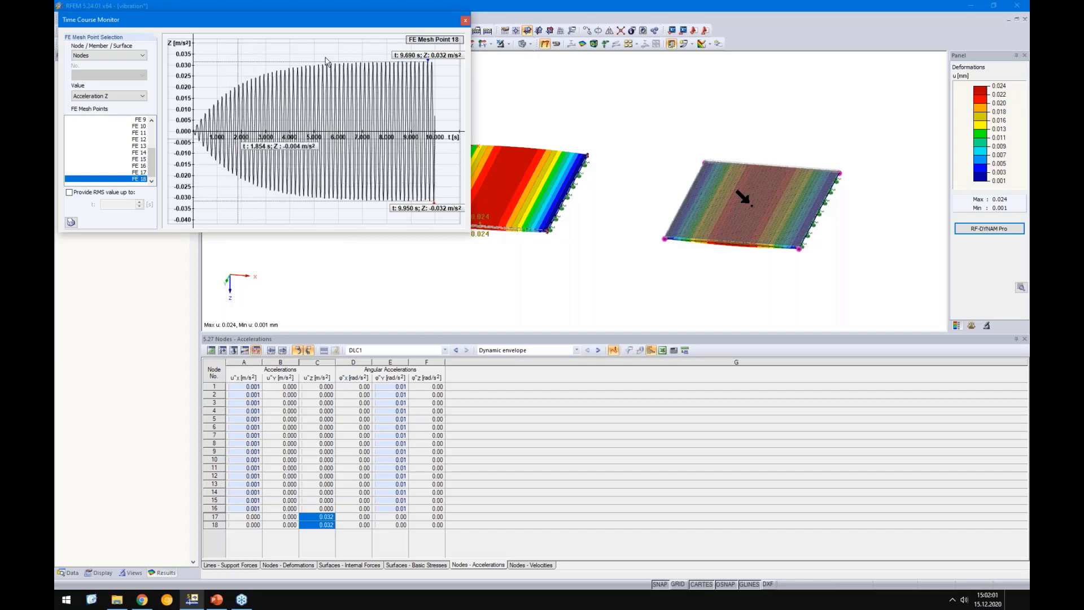
left_click(465, 21)
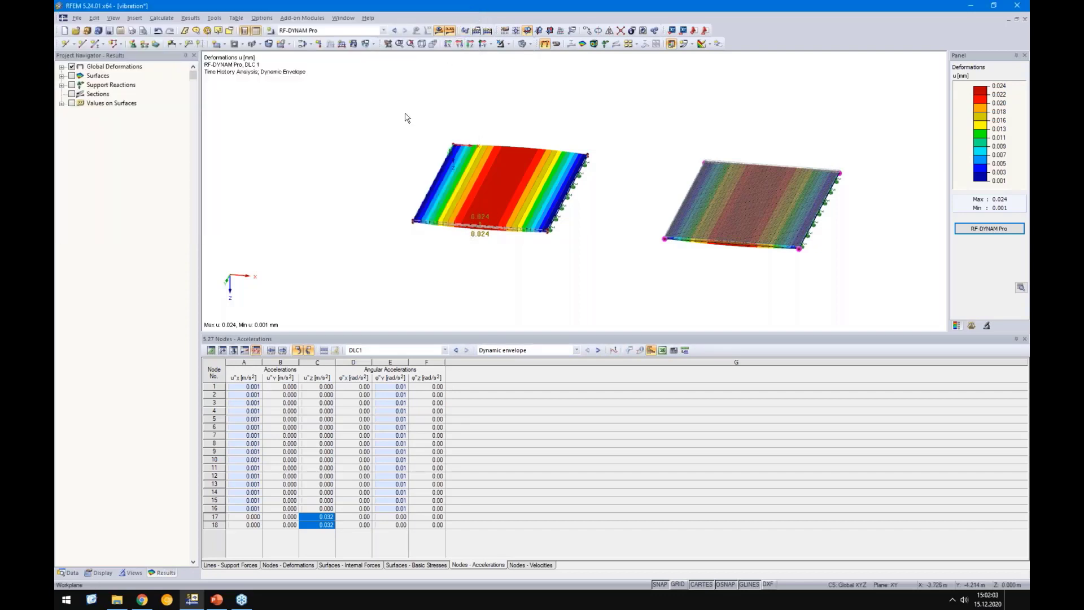